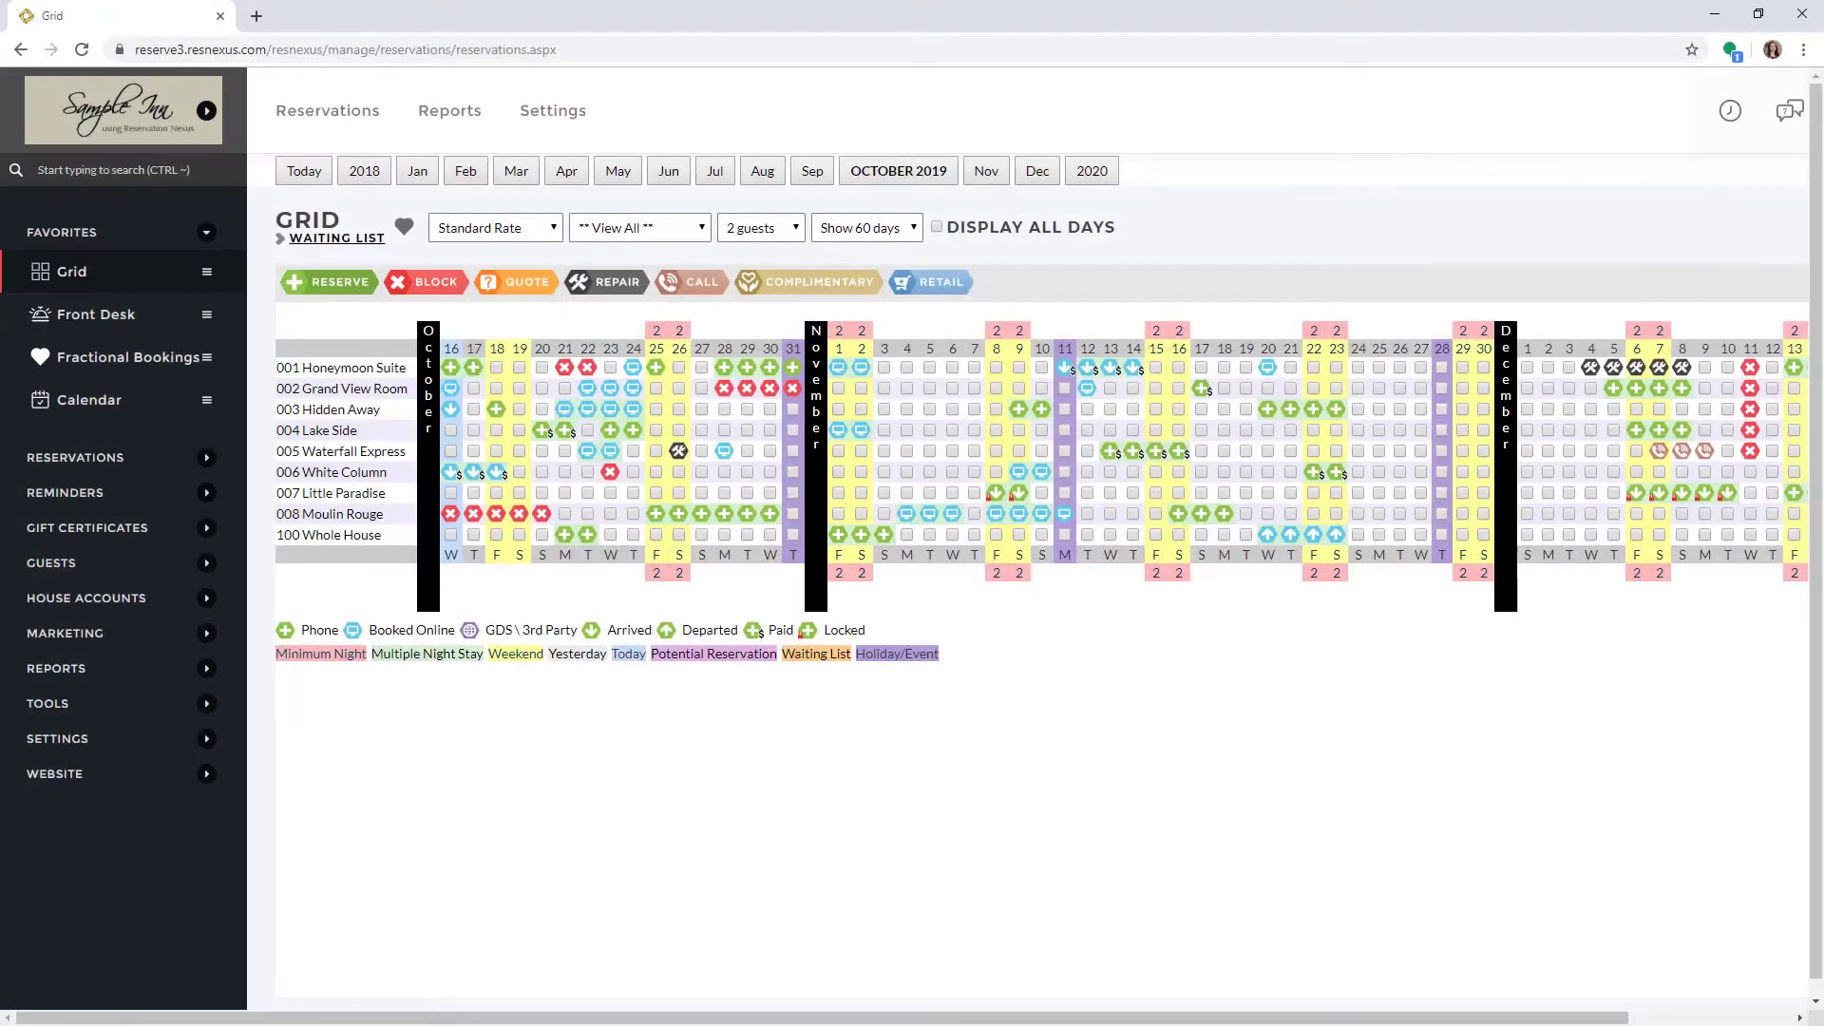
Create a new promotion under Marketing > Promotions using the Blank - Builder template.
left_click(99, 634)
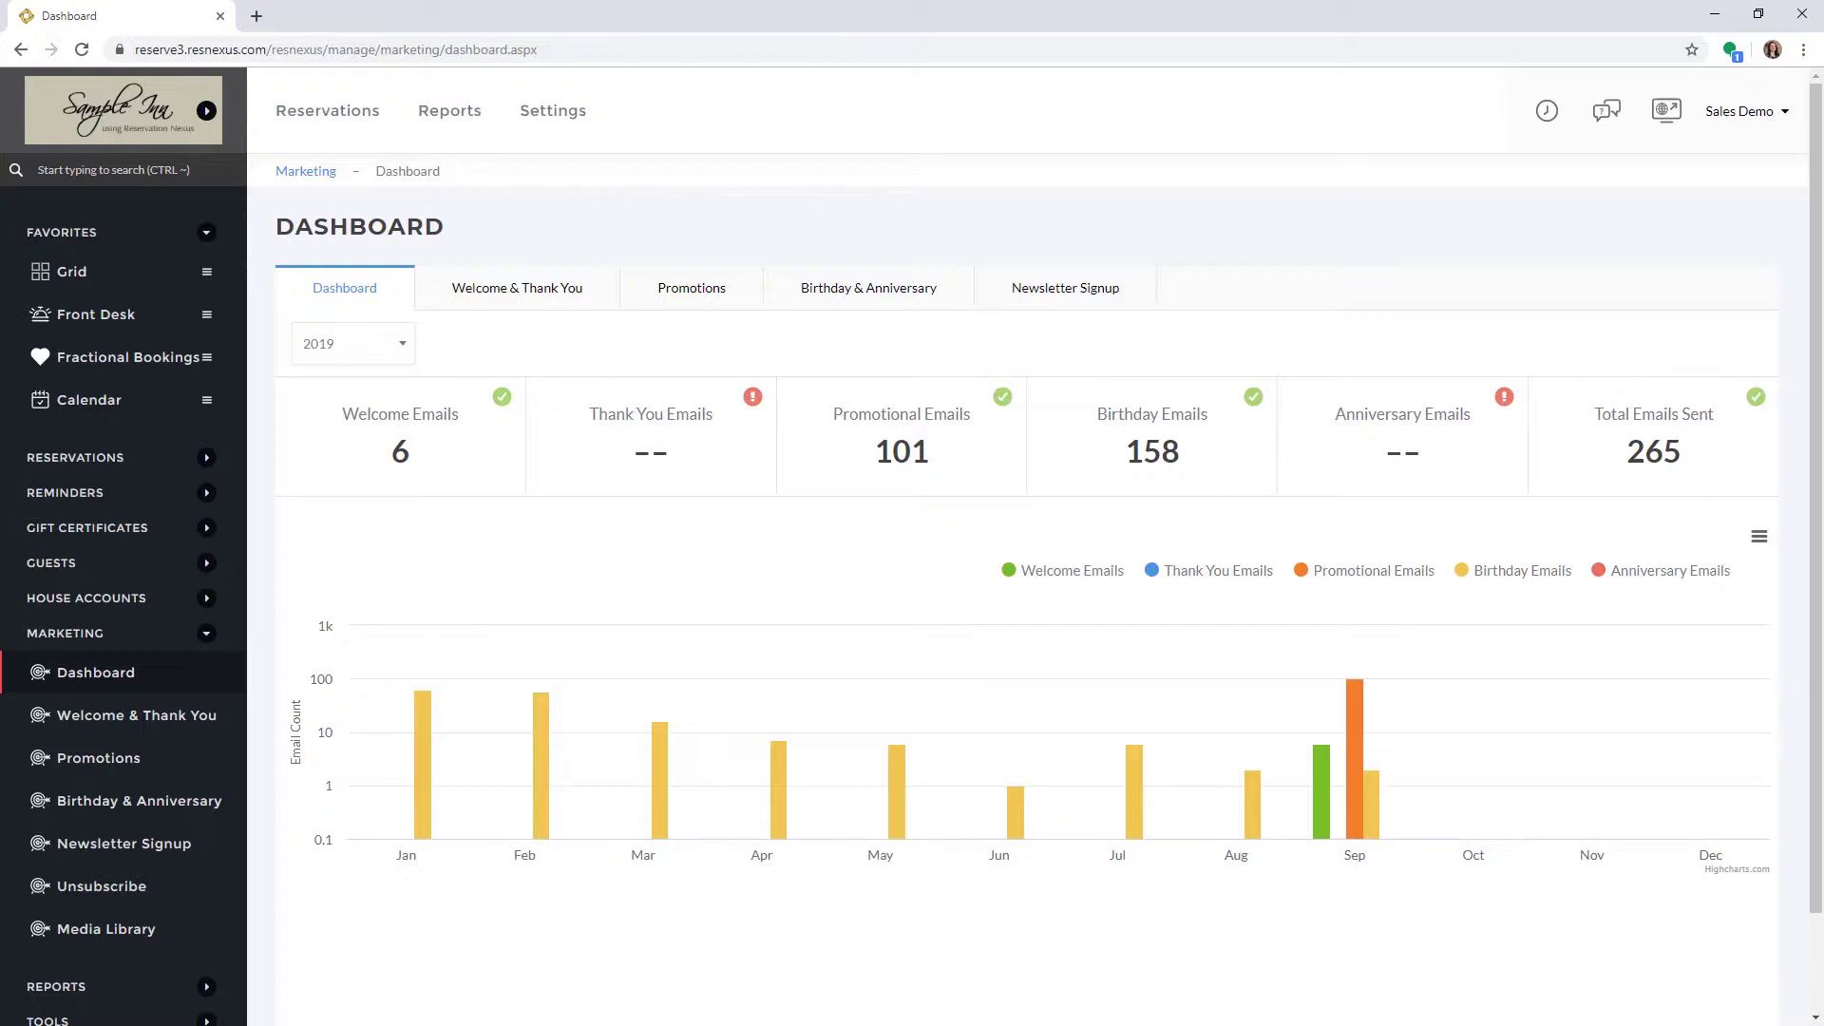
left_click(717, 300)
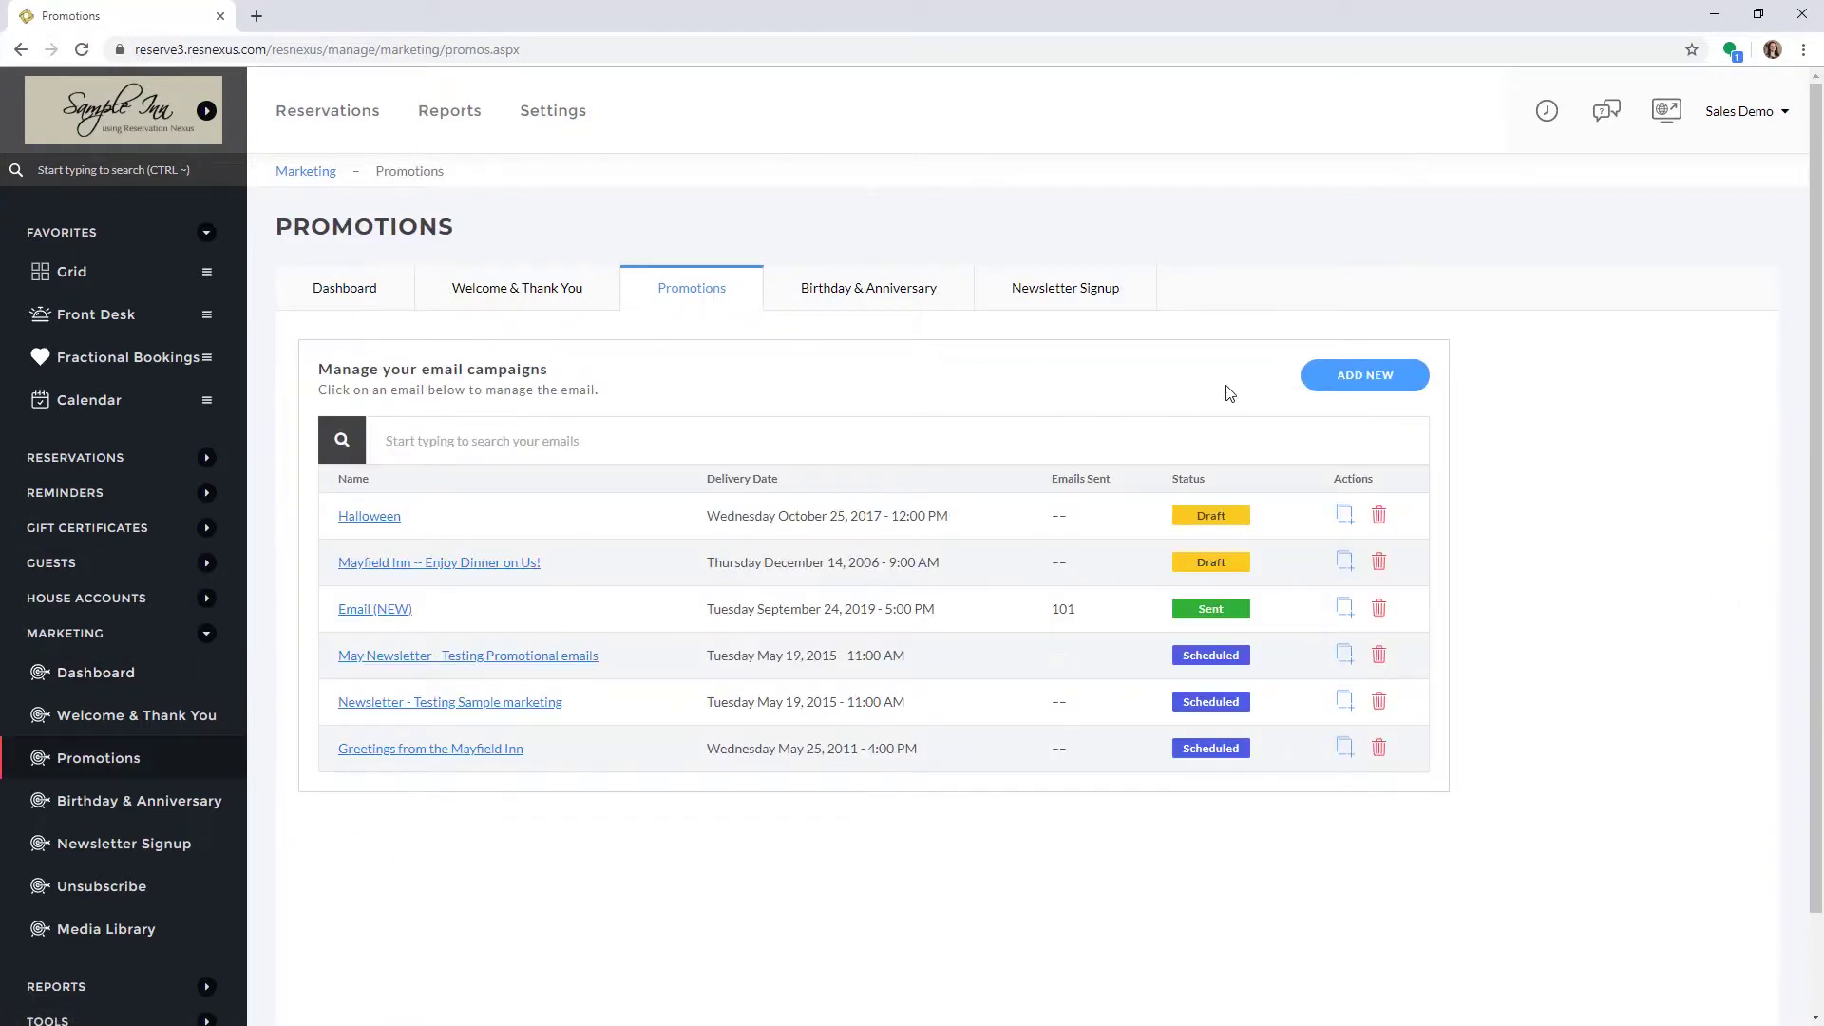
left_click(1368, 382)
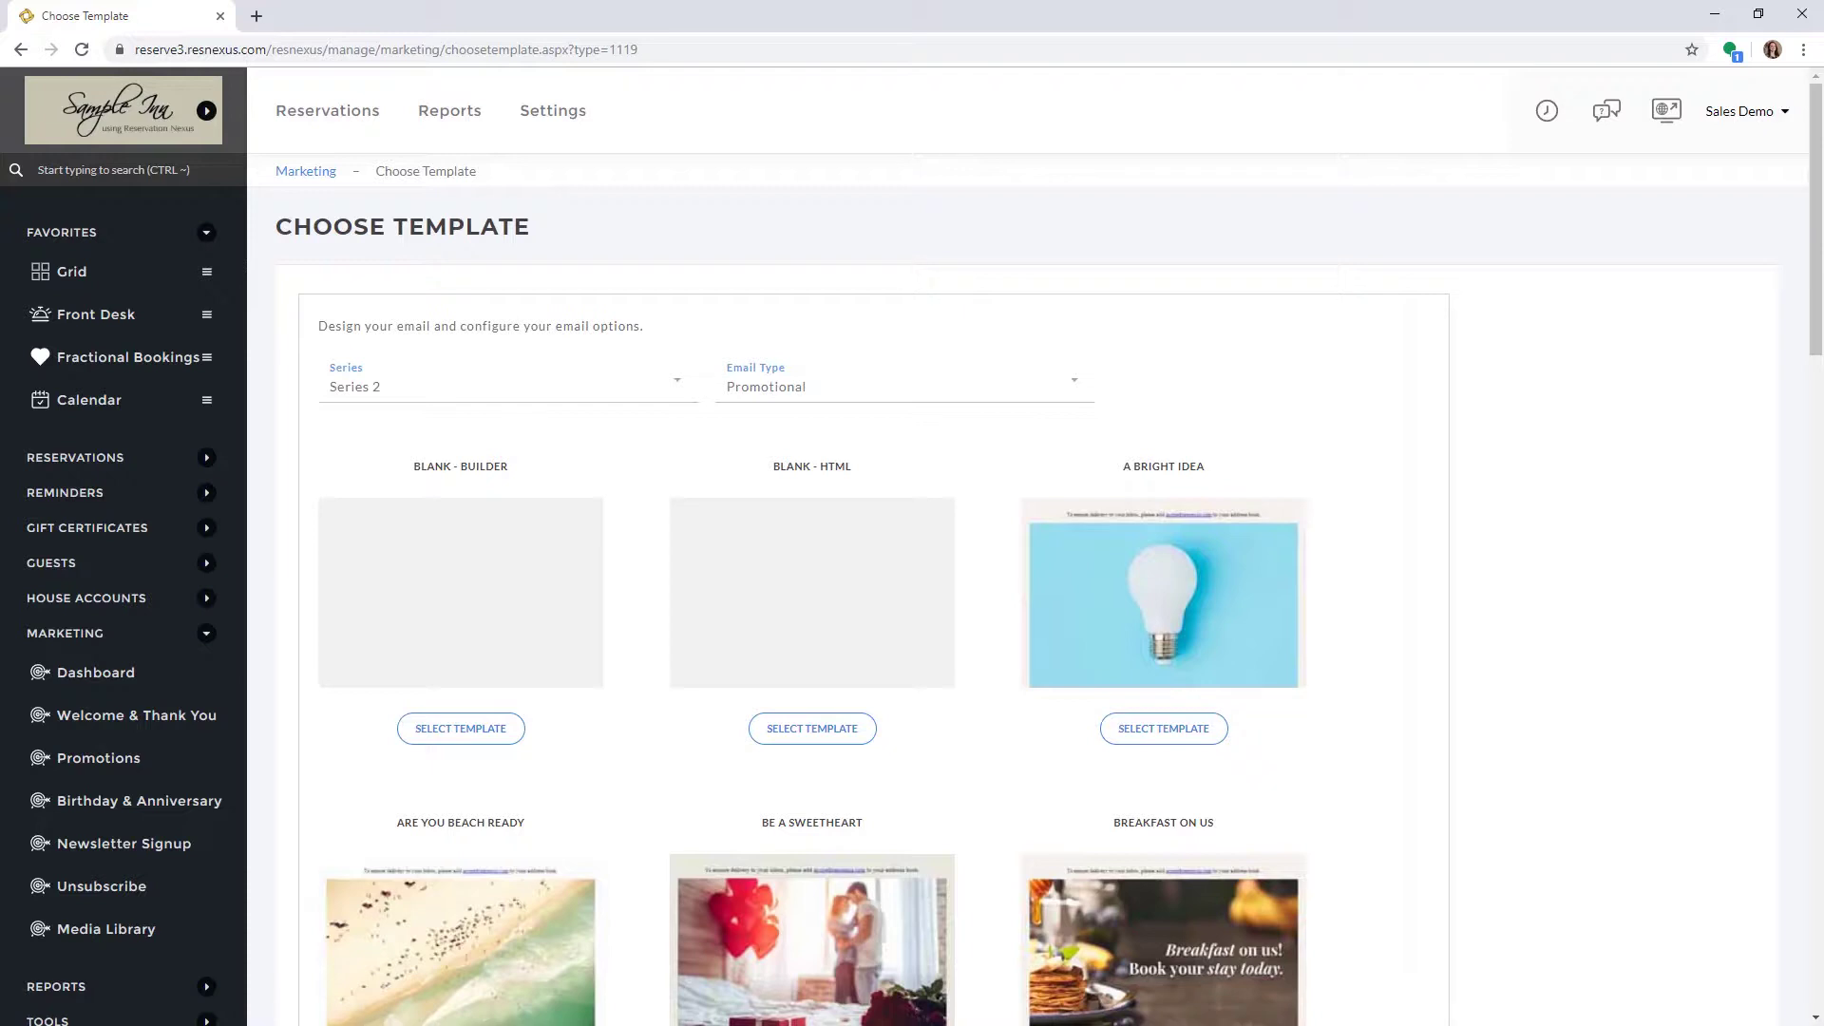
left_click(438, 738)
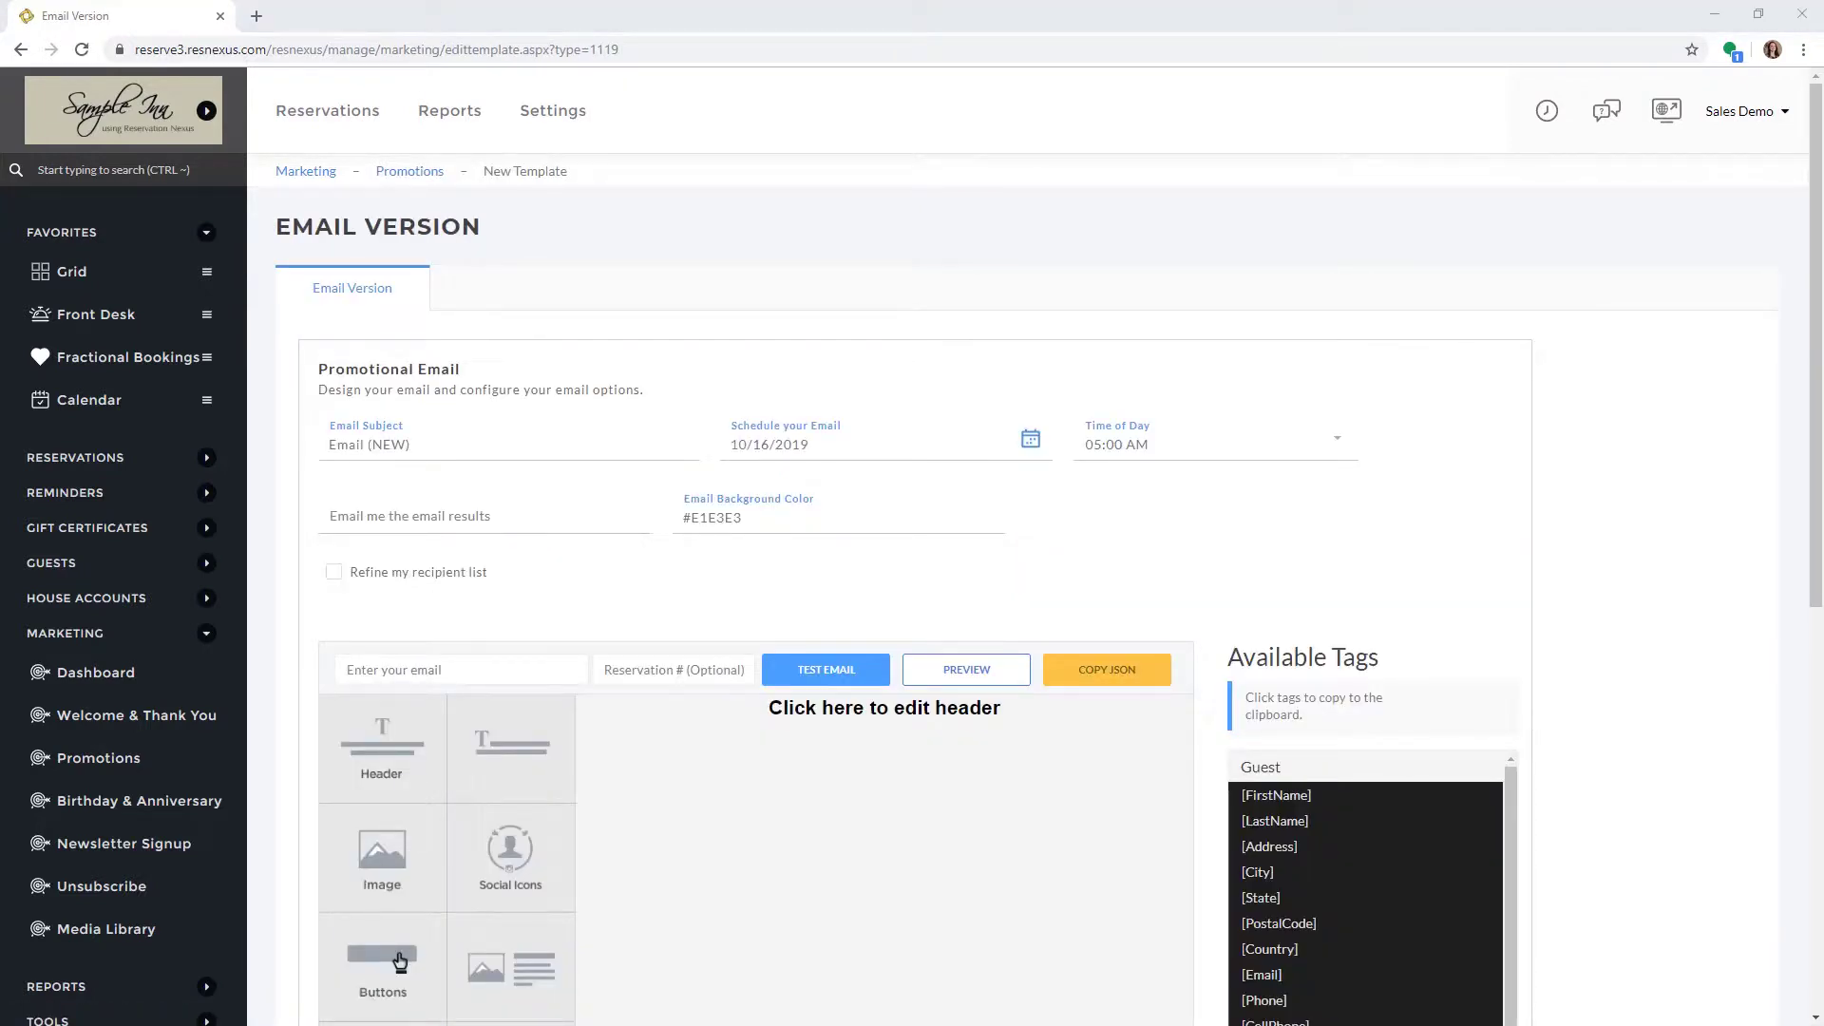
Replace the email subject with 'Fall Special' and tick Refine my recipient list.
left_click_drag(412, 445, 321, 447)
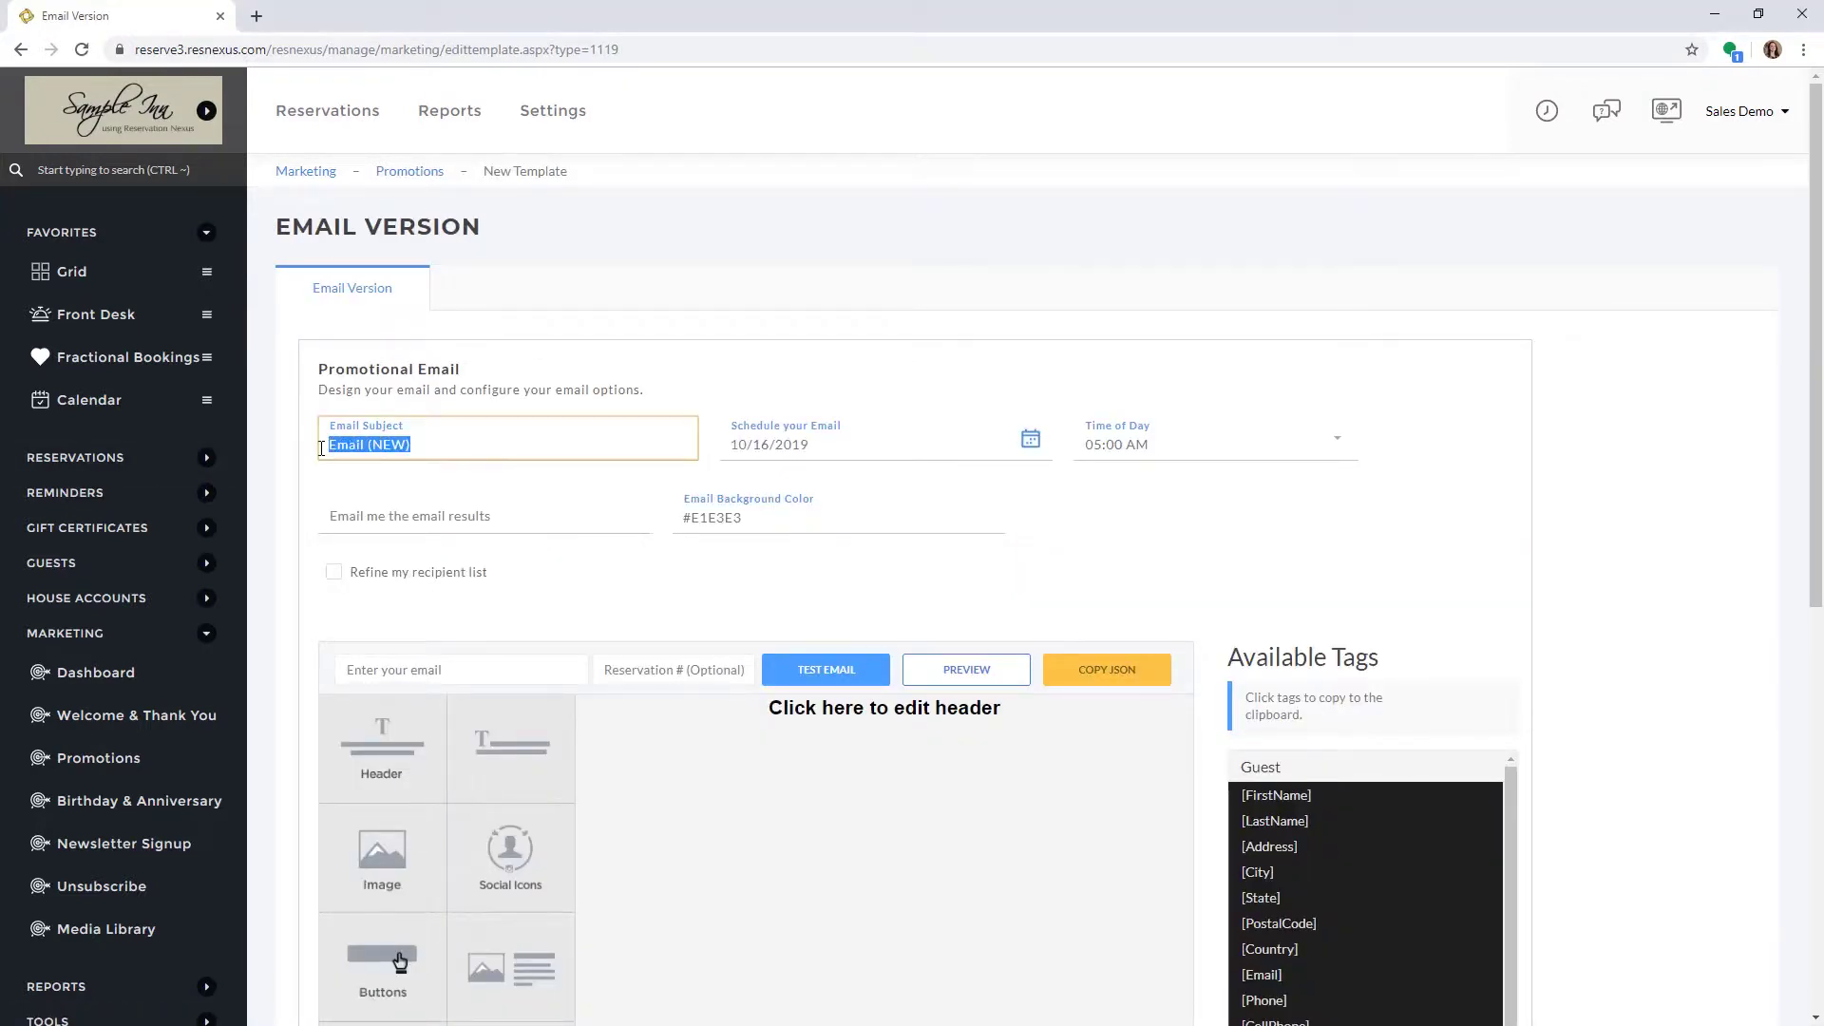
type("Fall Special")
left_click(333, 575)
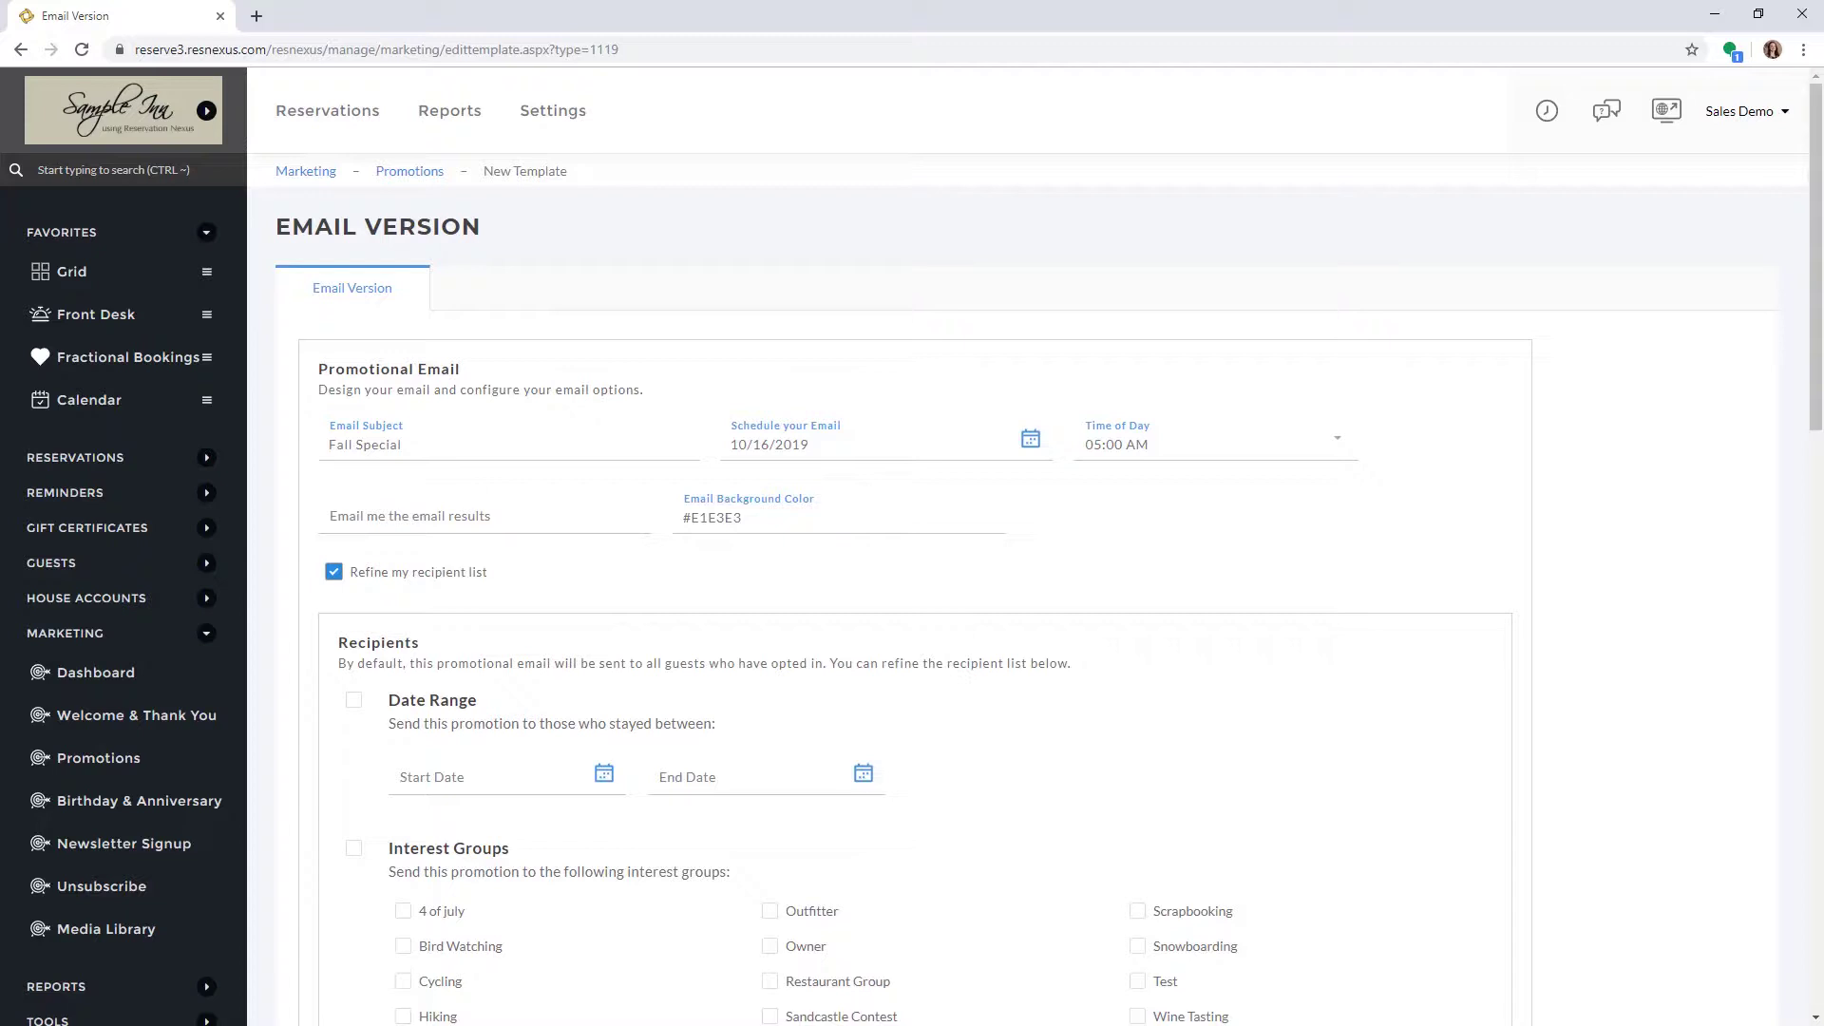
Drag an Image block into the email canvas and move the default header below it.
scroll(399, 391, "down", 10)
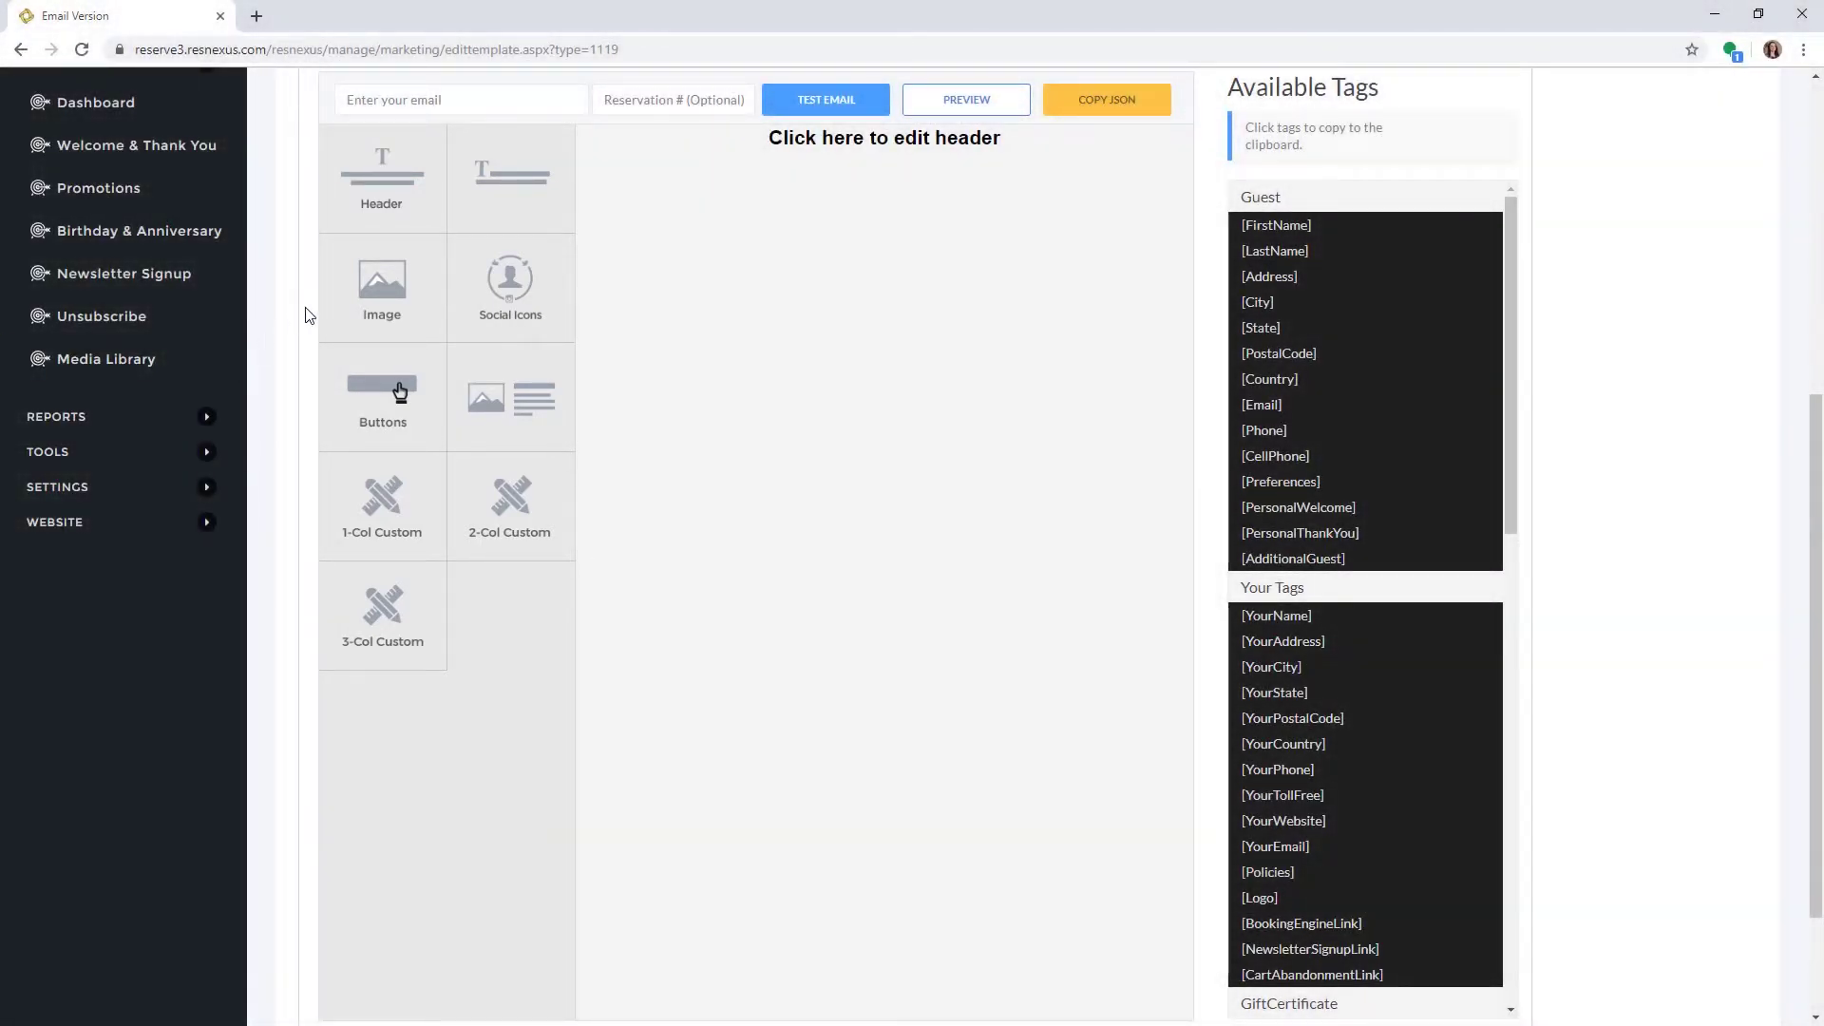
left_click_drag(381, 283, 728, 300)
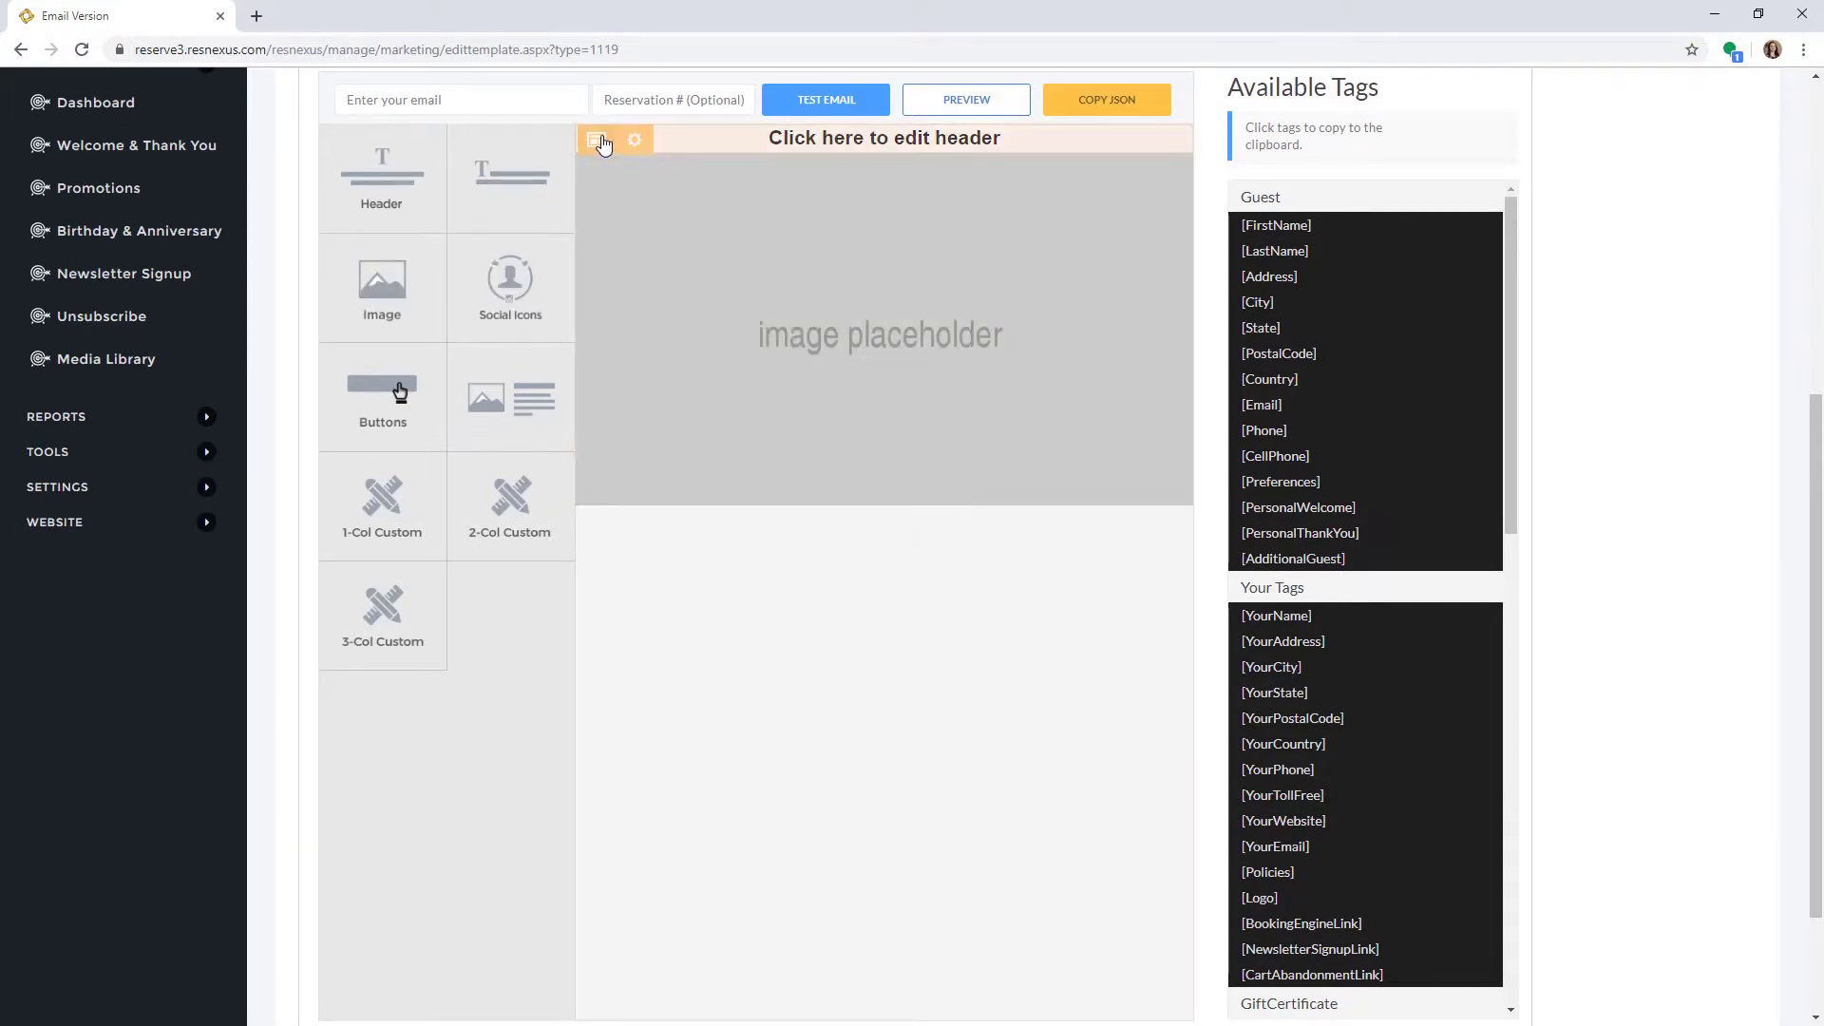
left_click(598, 142)
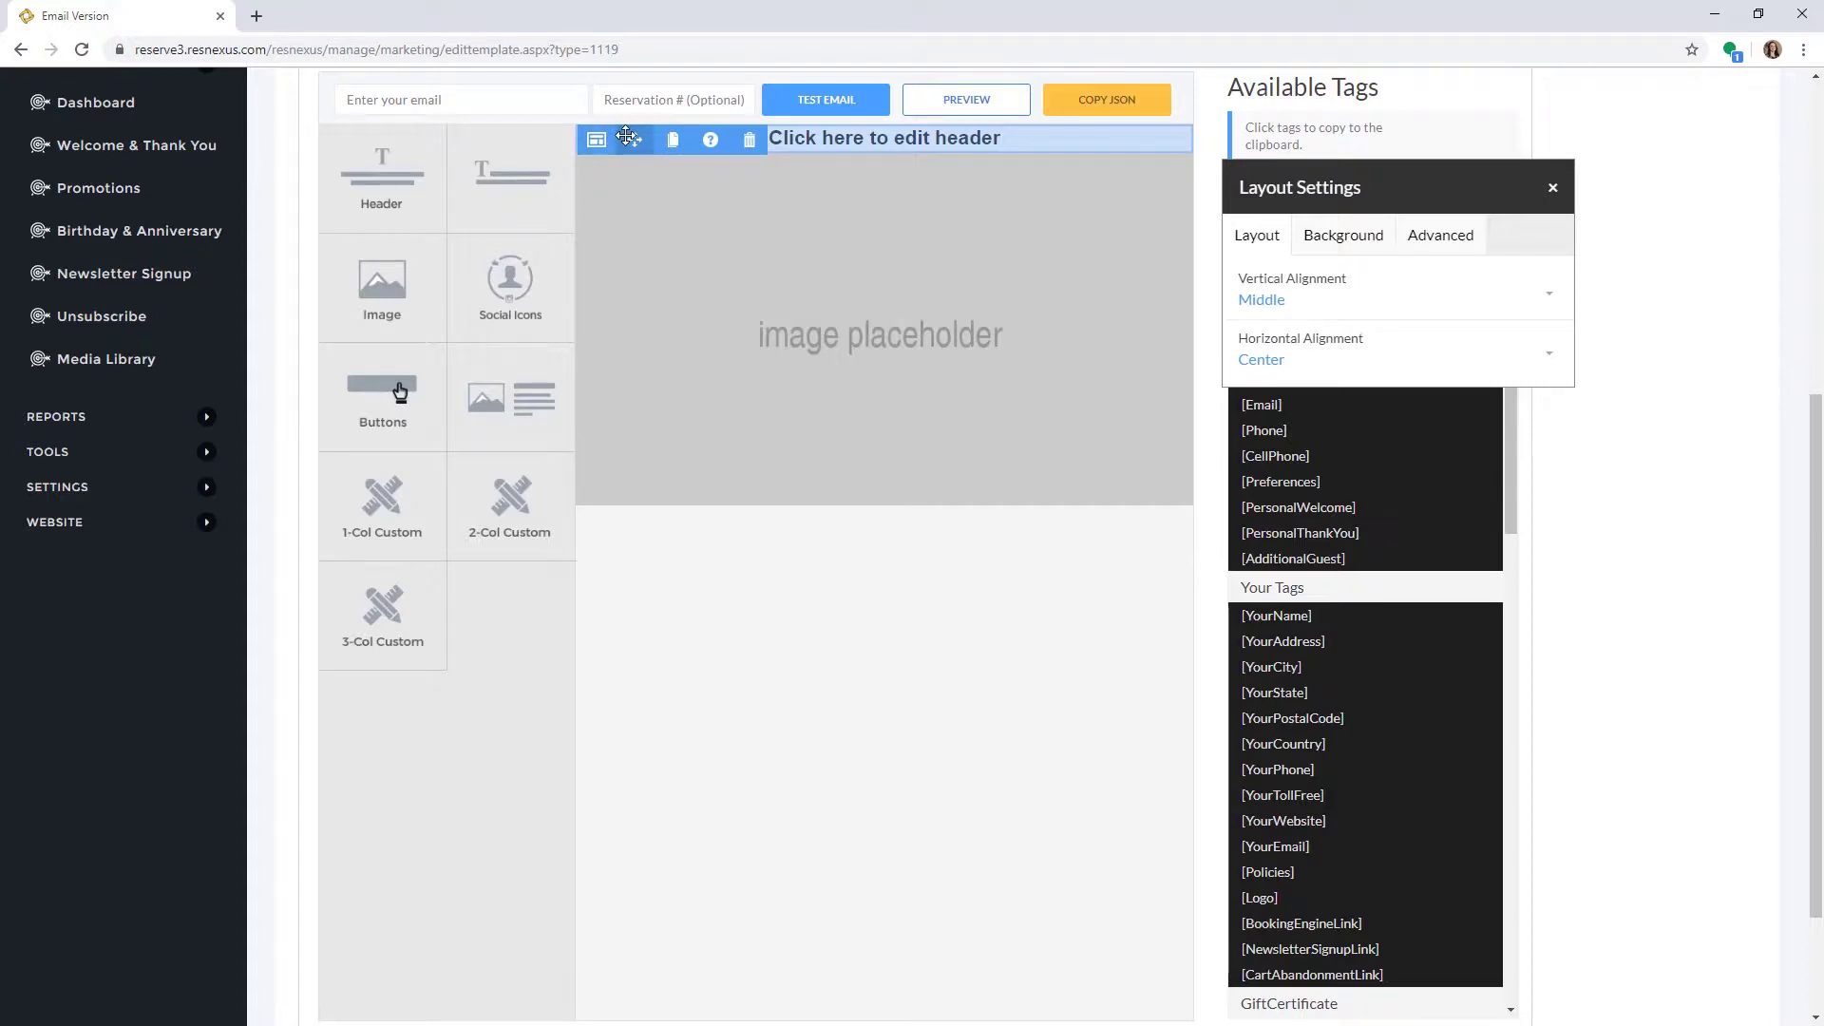
left_click_drag(626, 136, 612, 495)
Delete the default header block and confirm its removal.
scroll(615, 499, "down", 2)
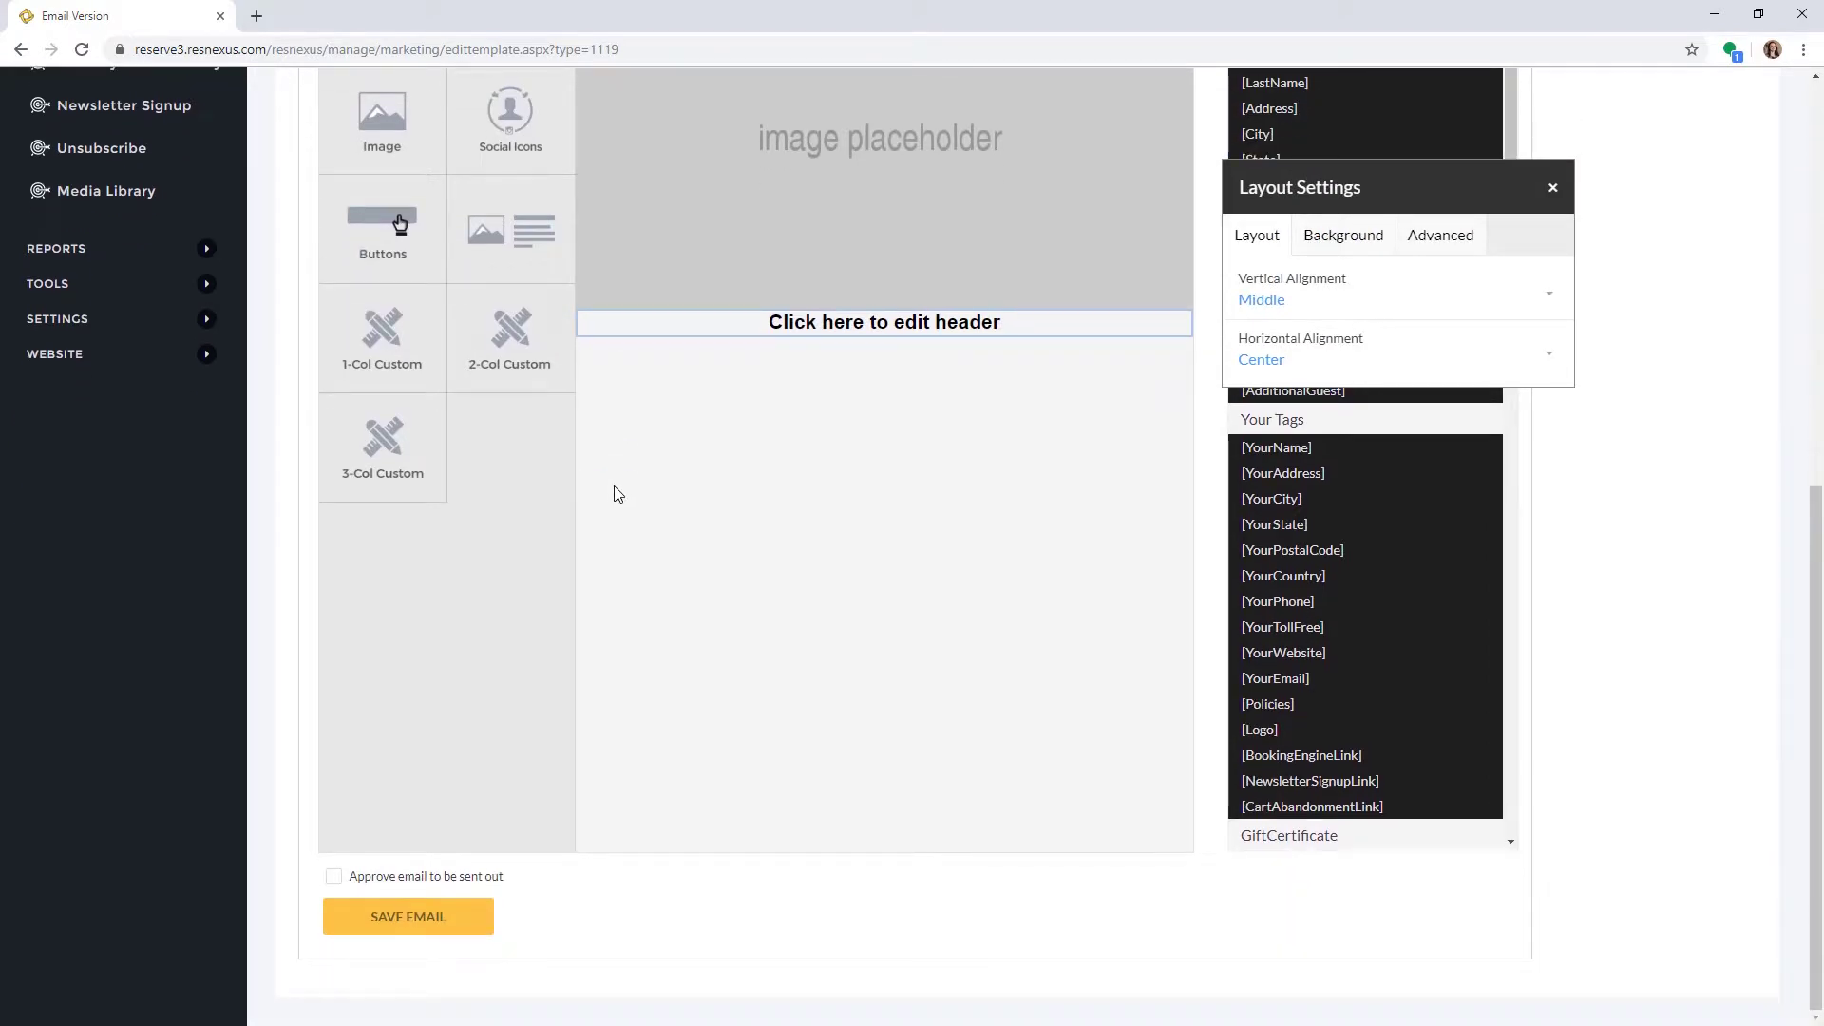
left_click(593, 330)
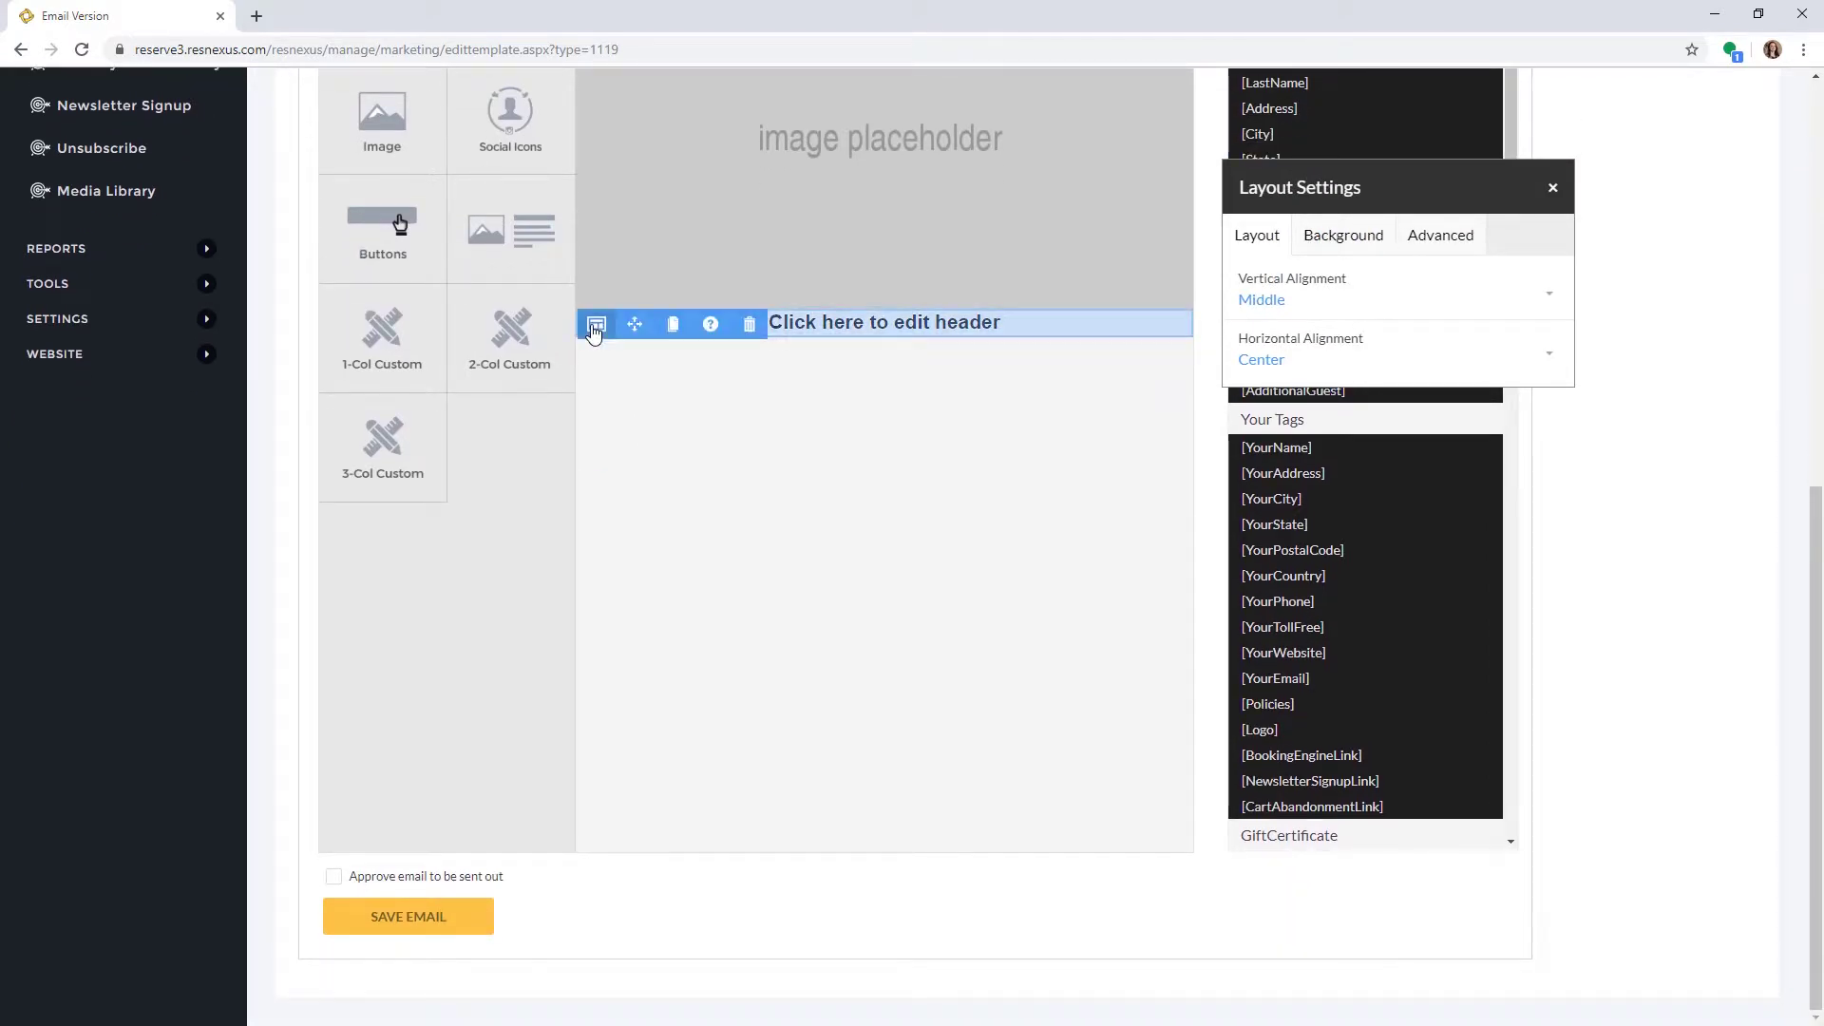
left_click(749, 325)
left_click(846, 606)
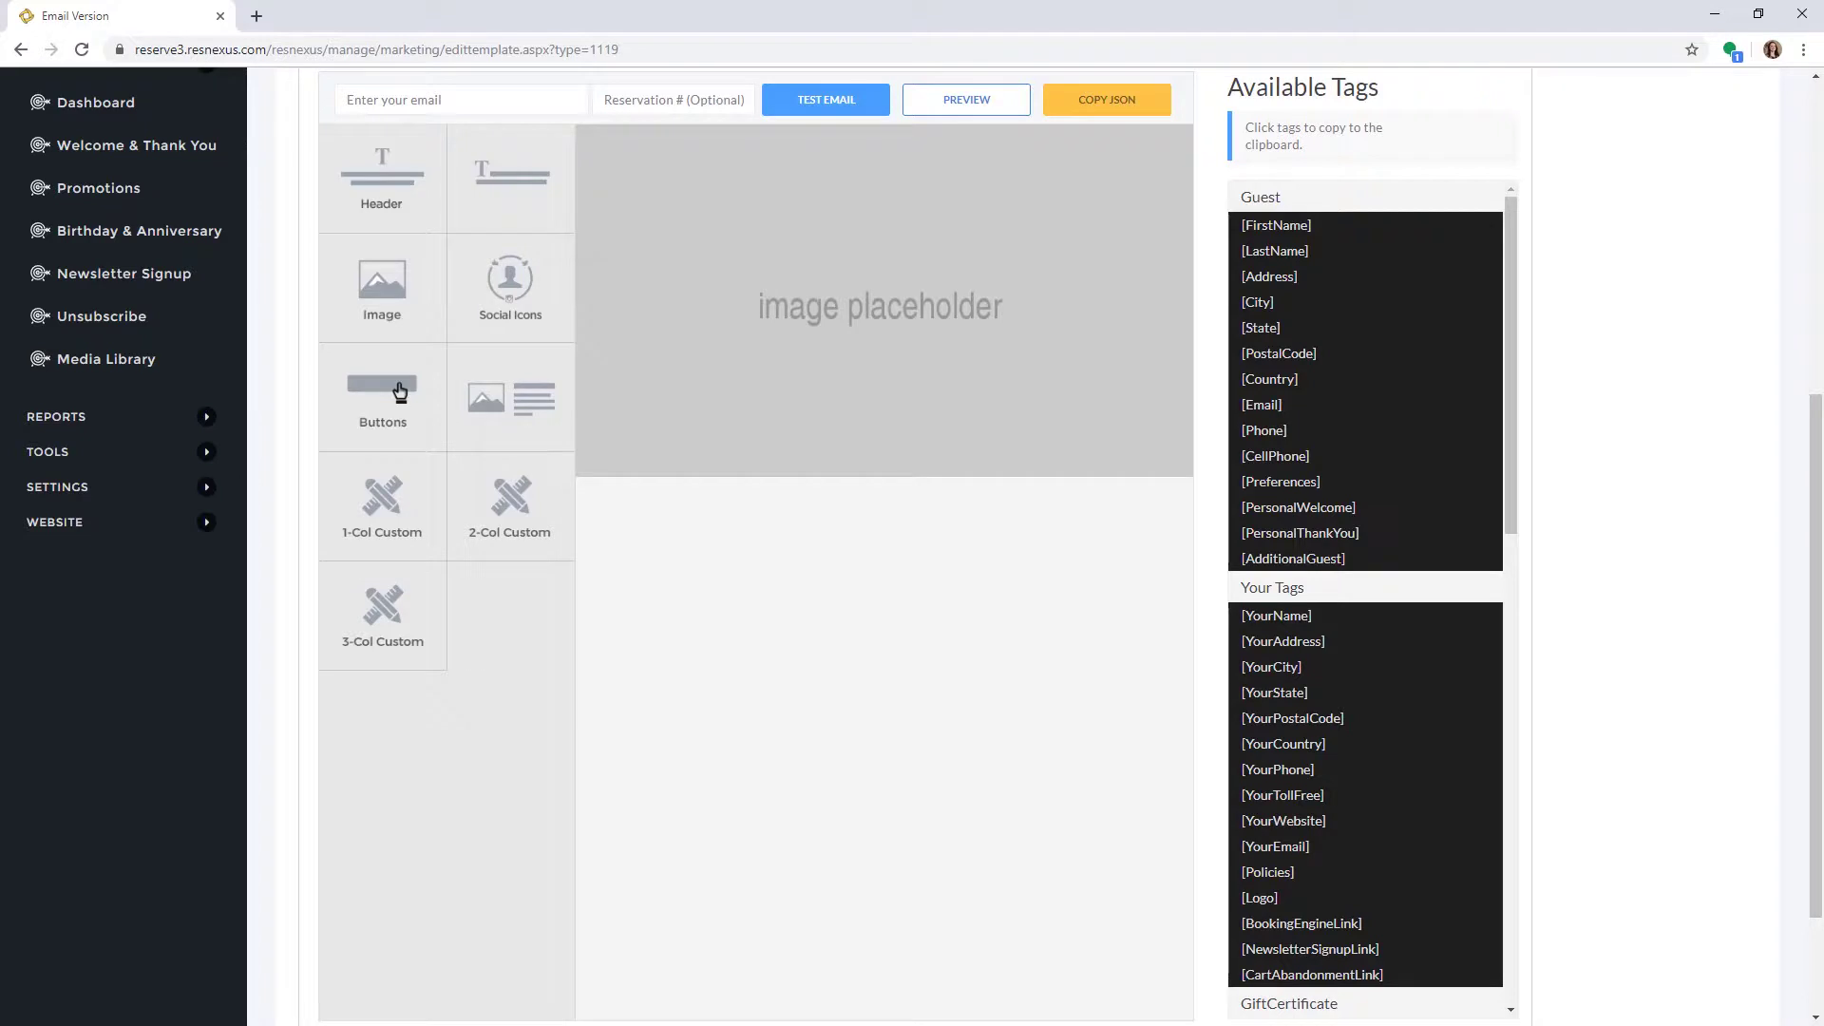
Upload the pumpkin JPG to the library and apply it to the image block.
left_click(829, 325)
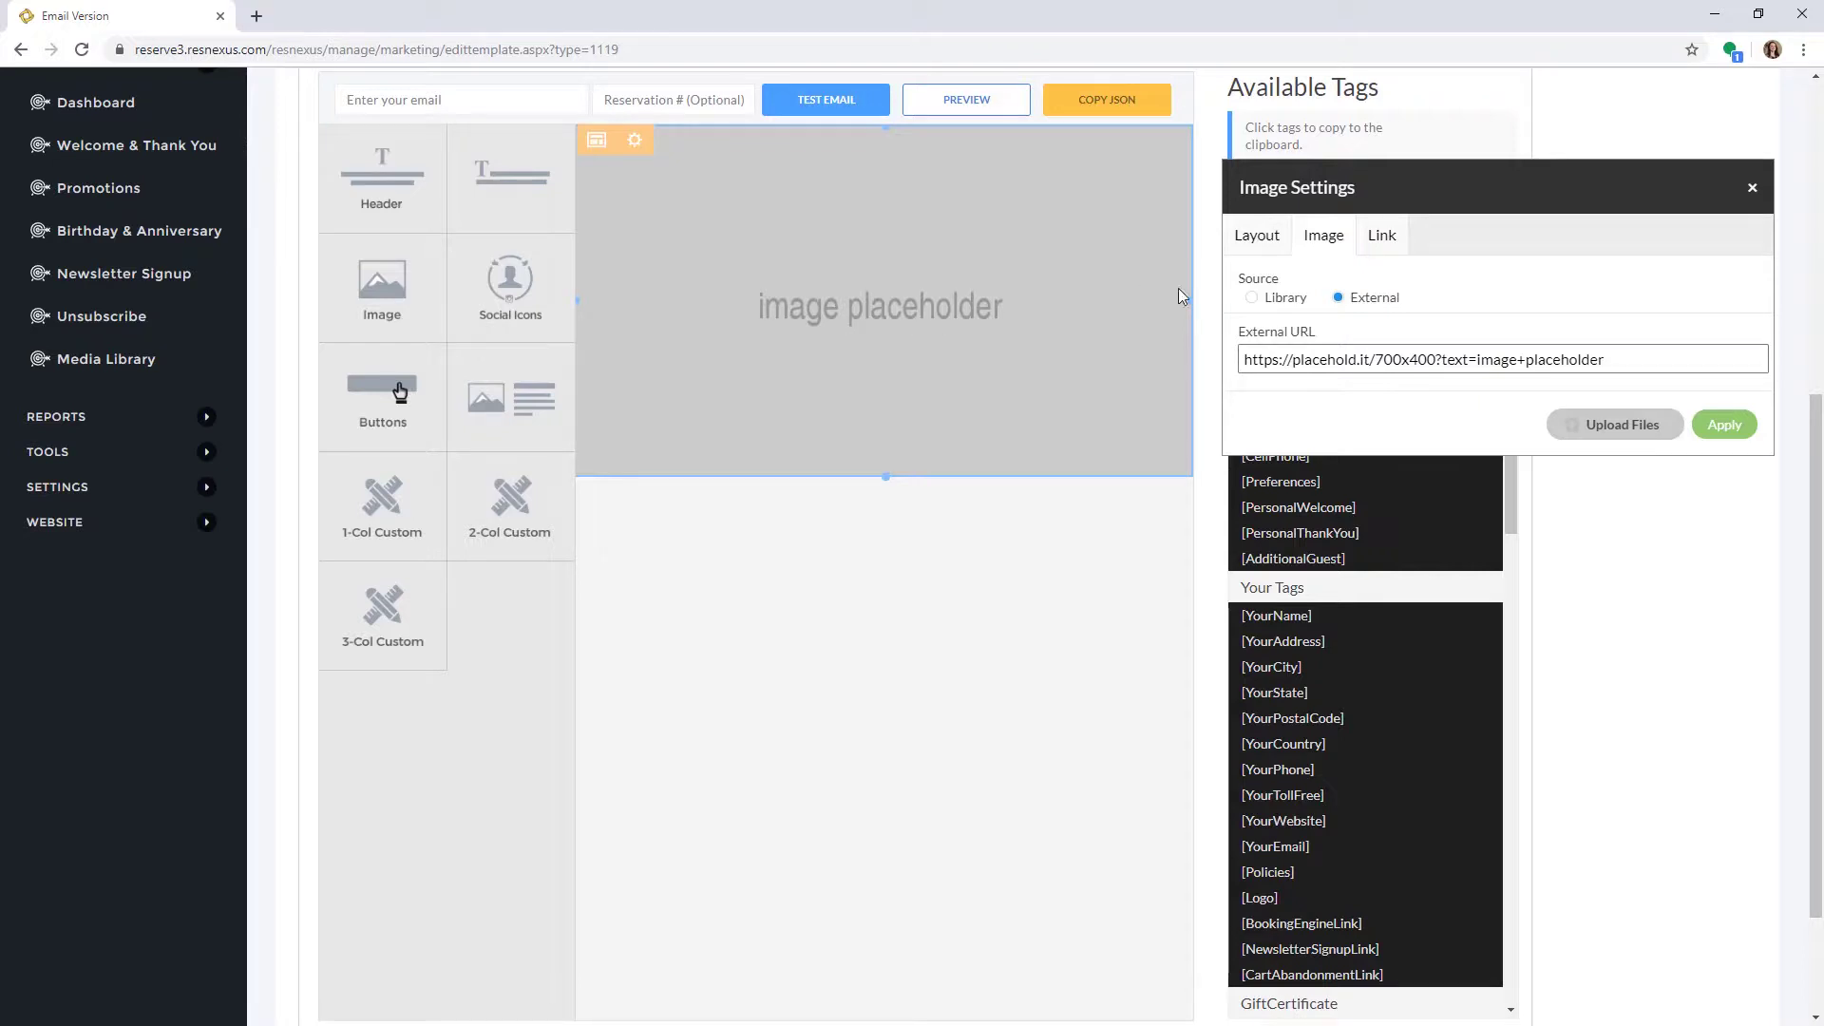
left_click(1252, 298)
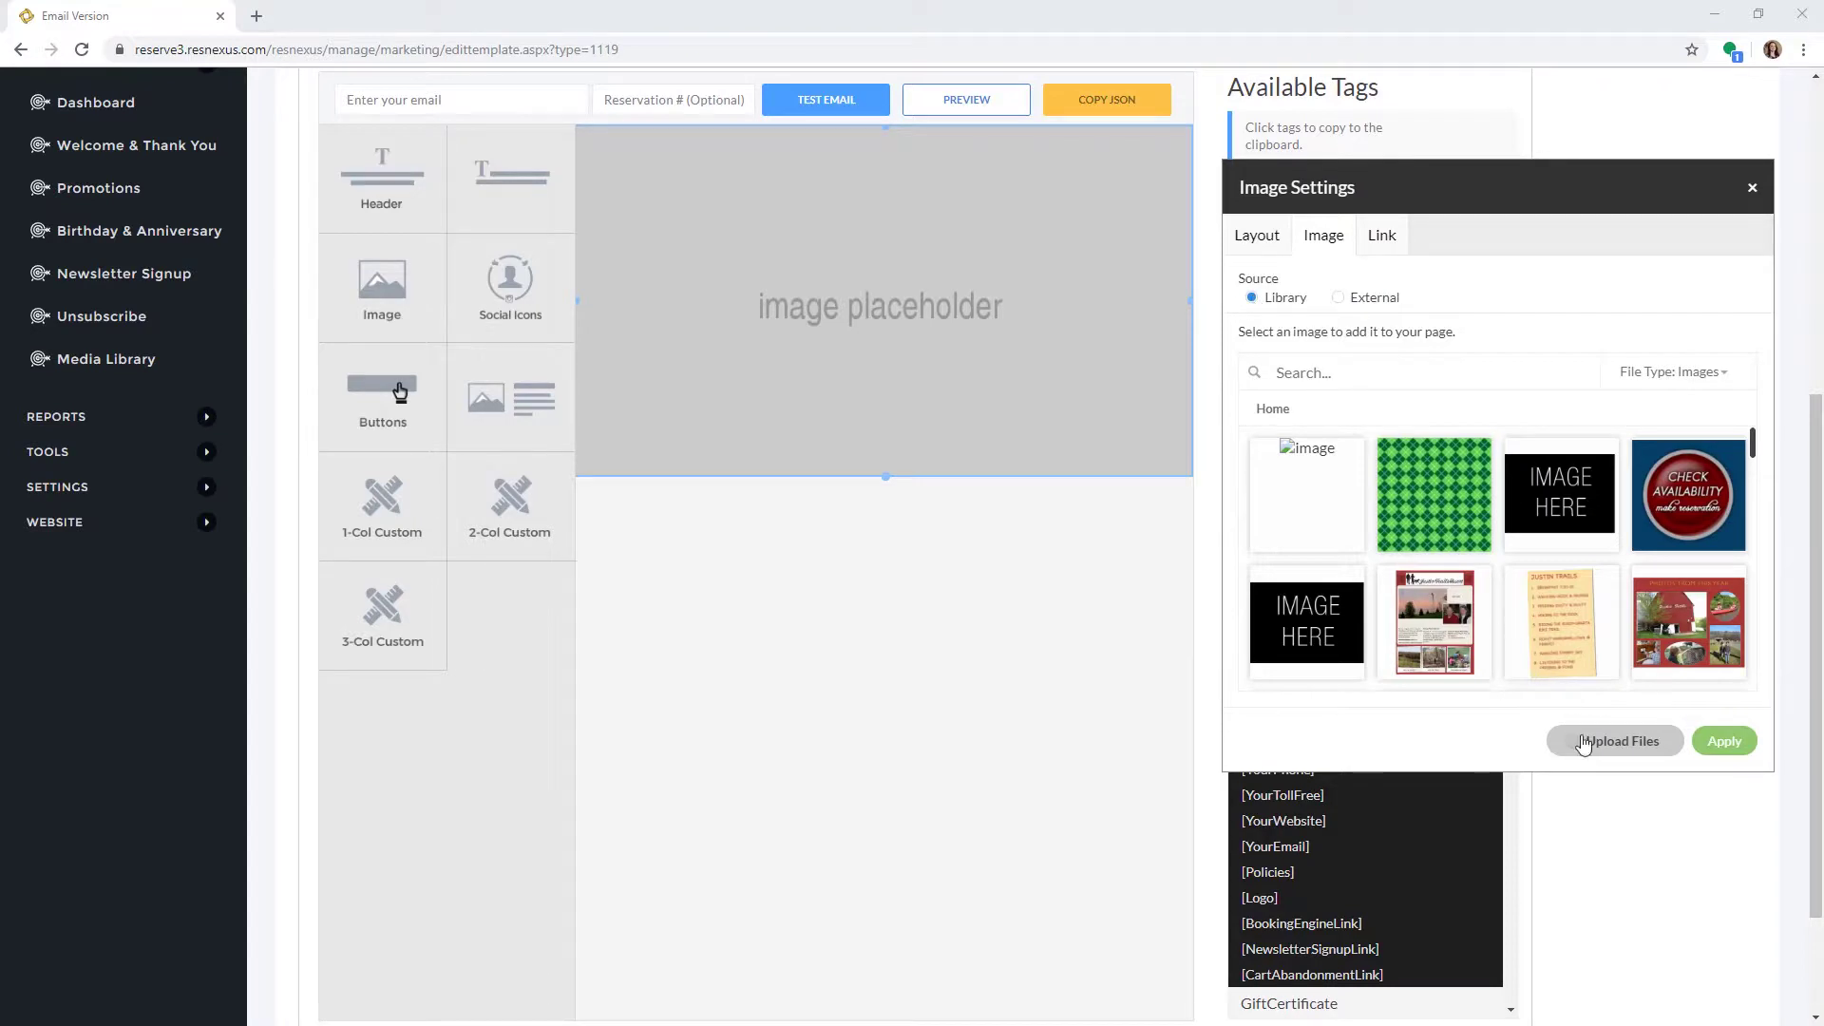
left_click(1612, 747)
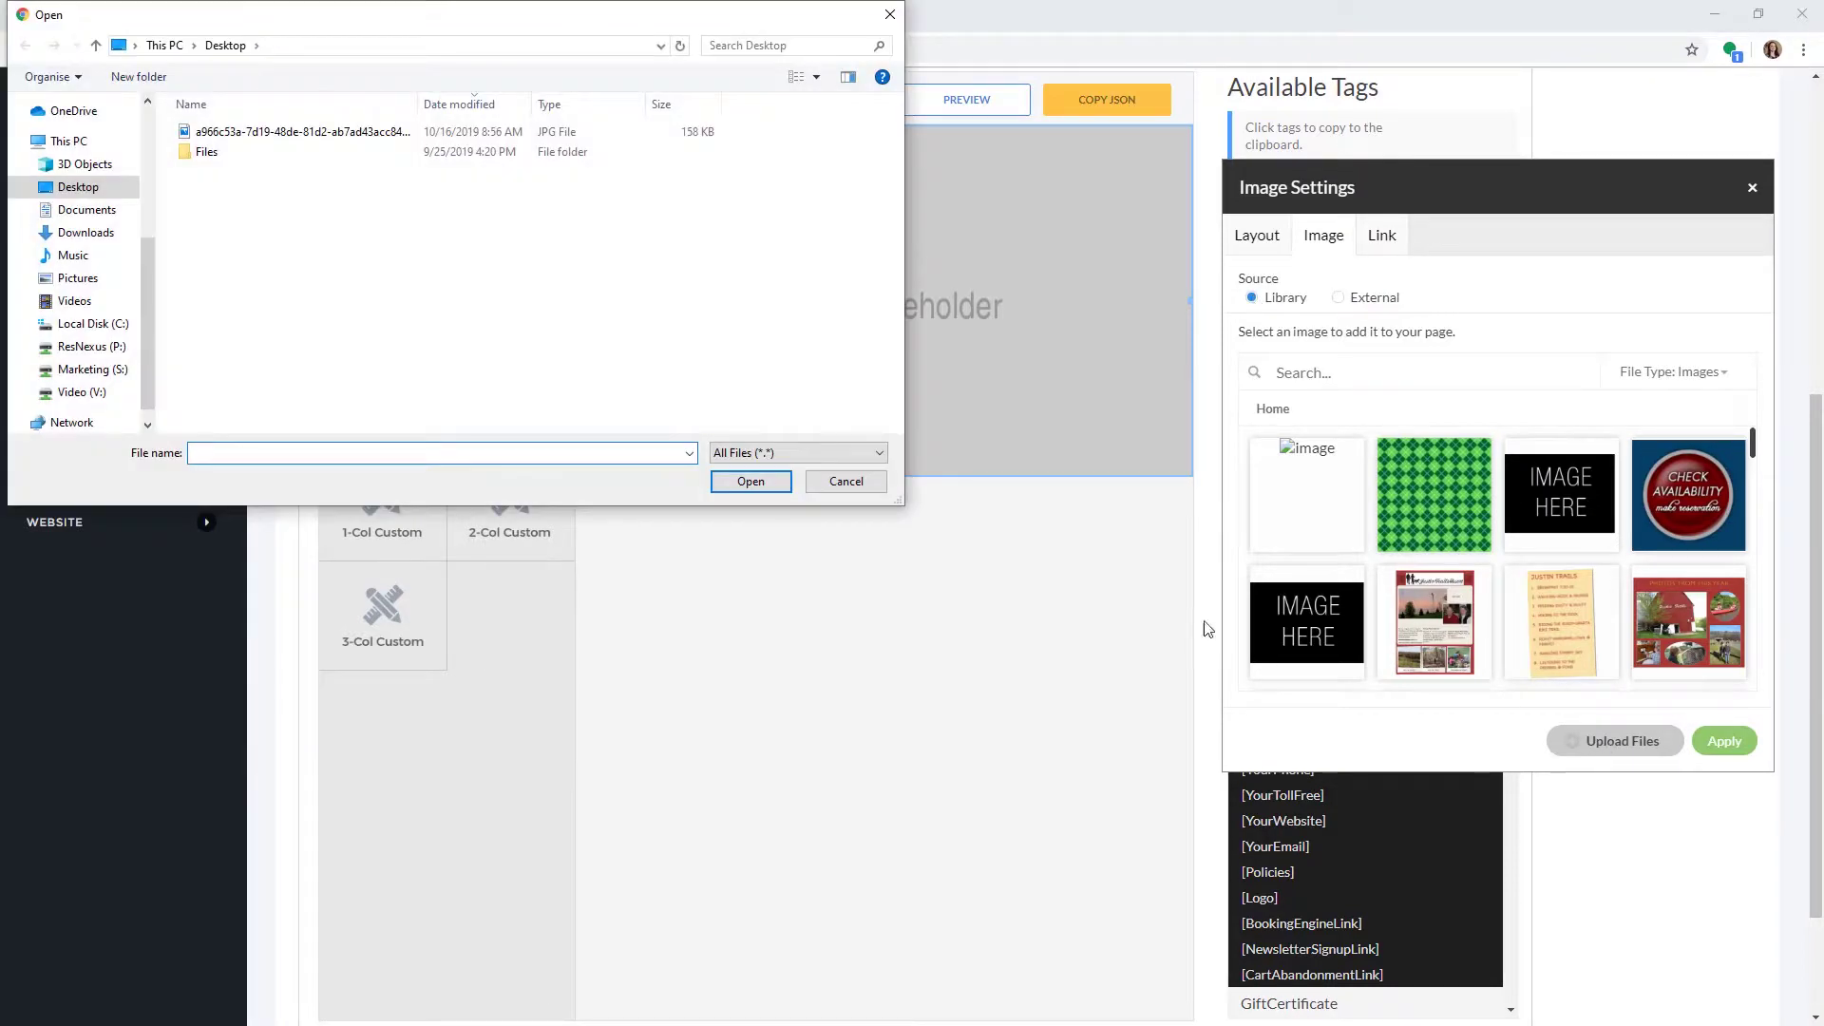
left_click(296, 132)
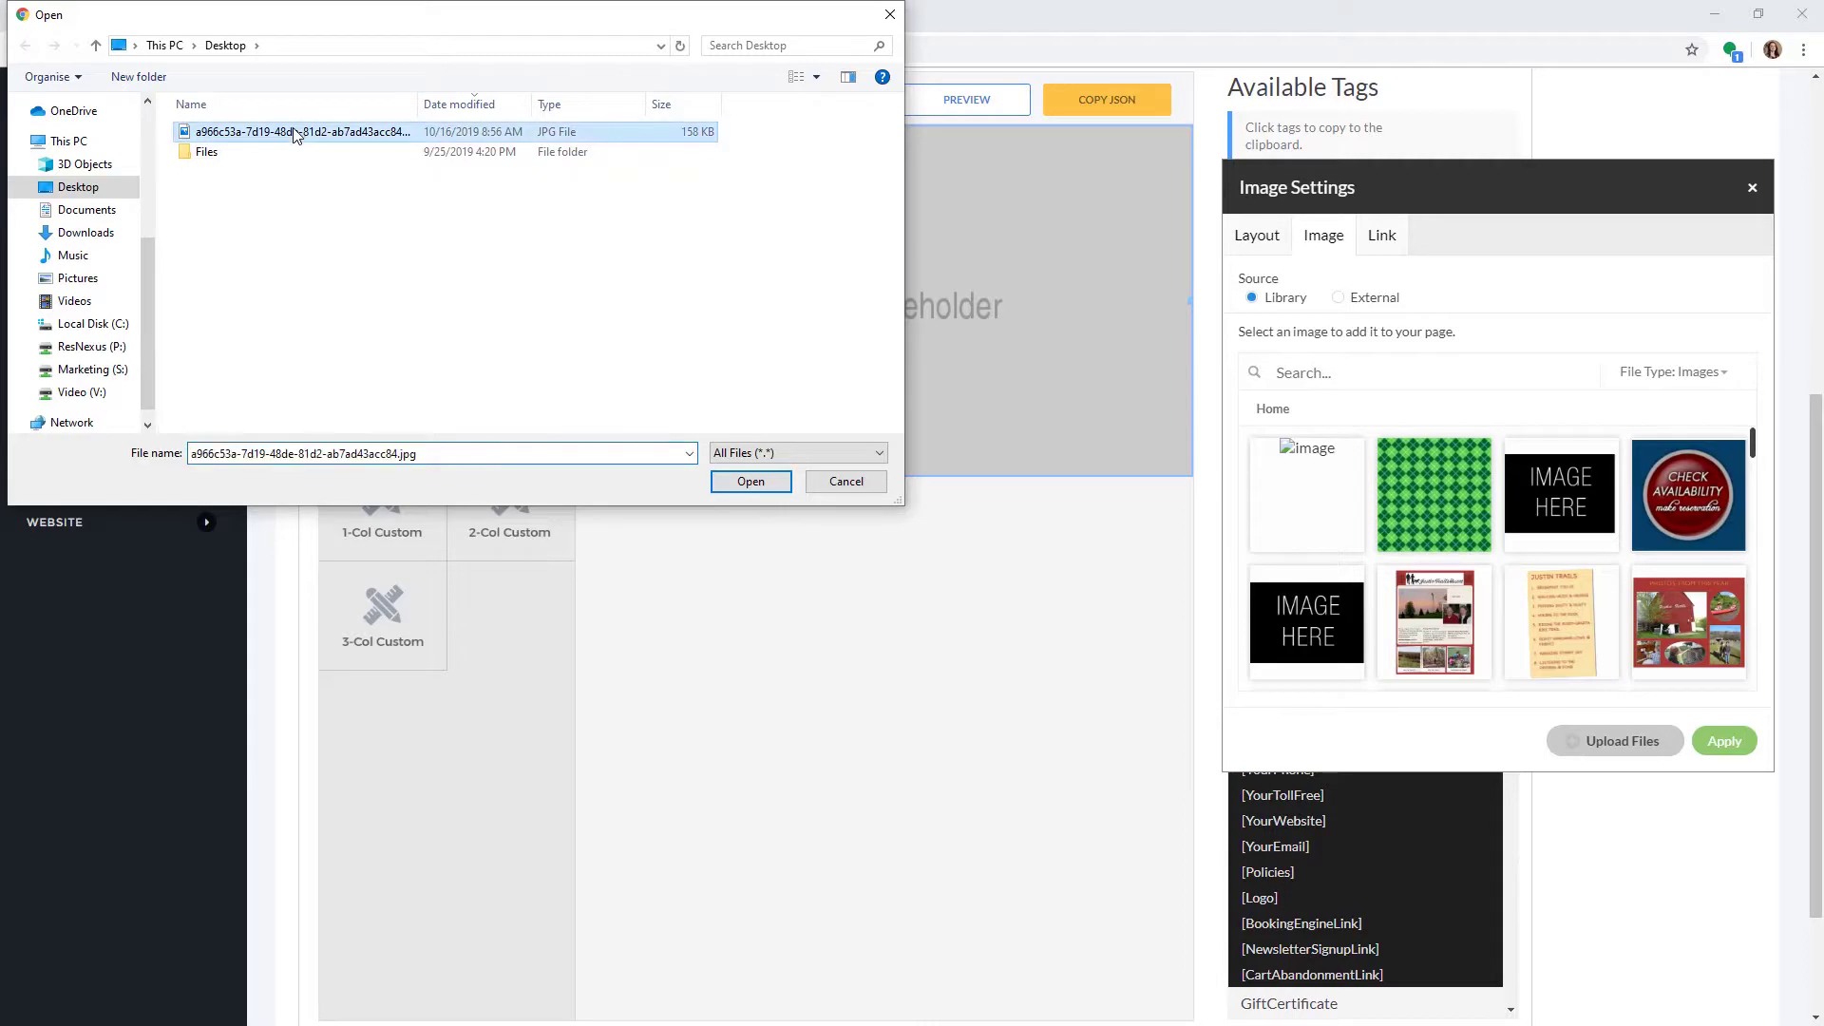
left_click(734, 484)
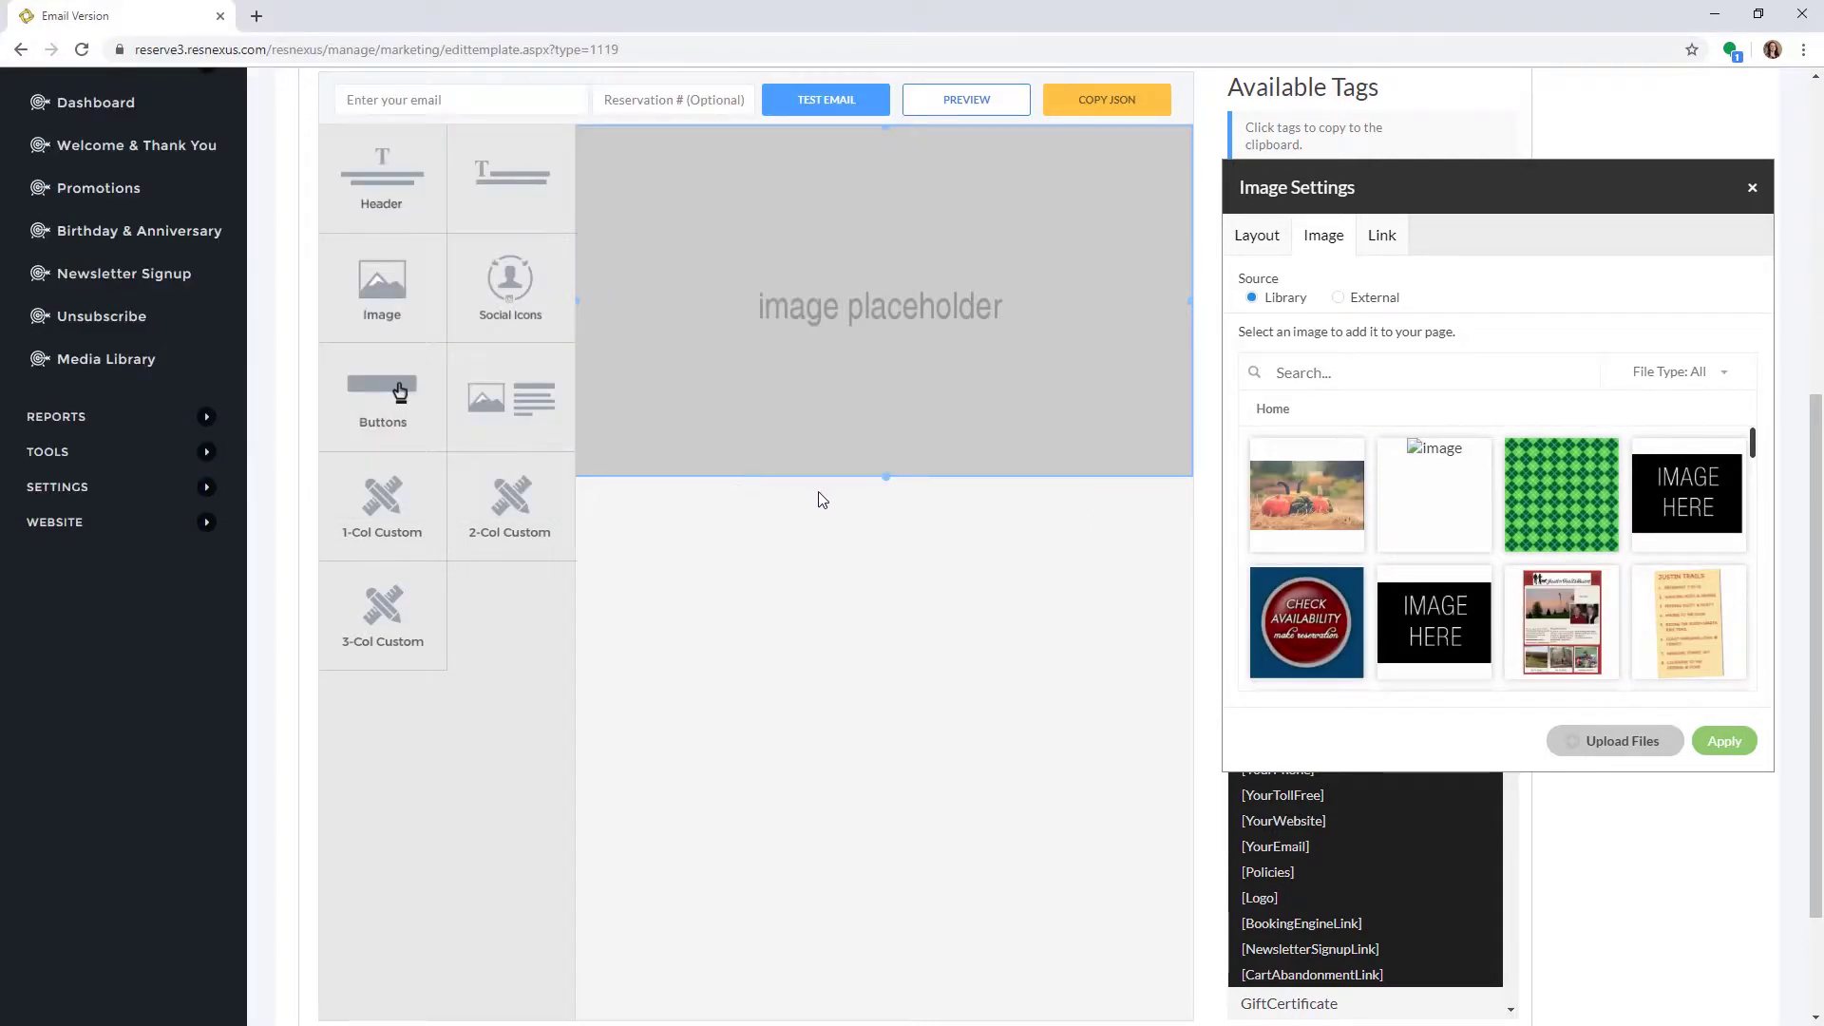
left_click(1326, 526)
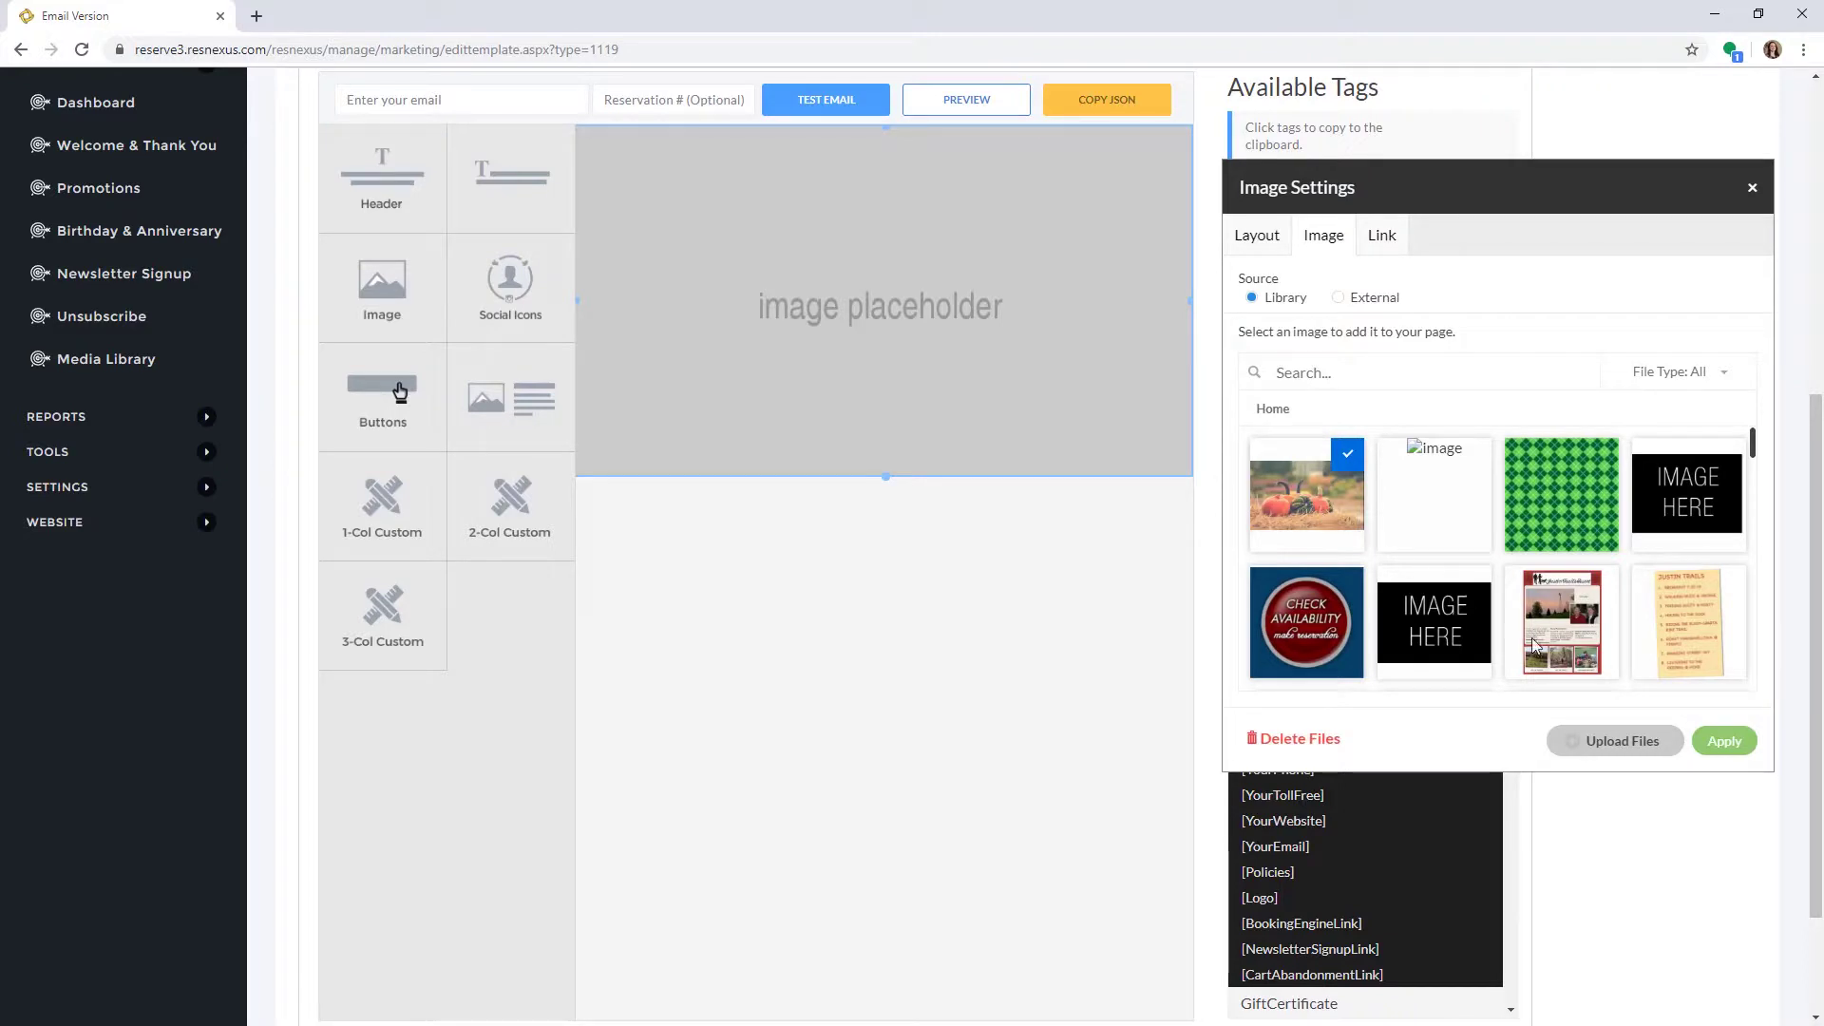
left_click(1722, 742)
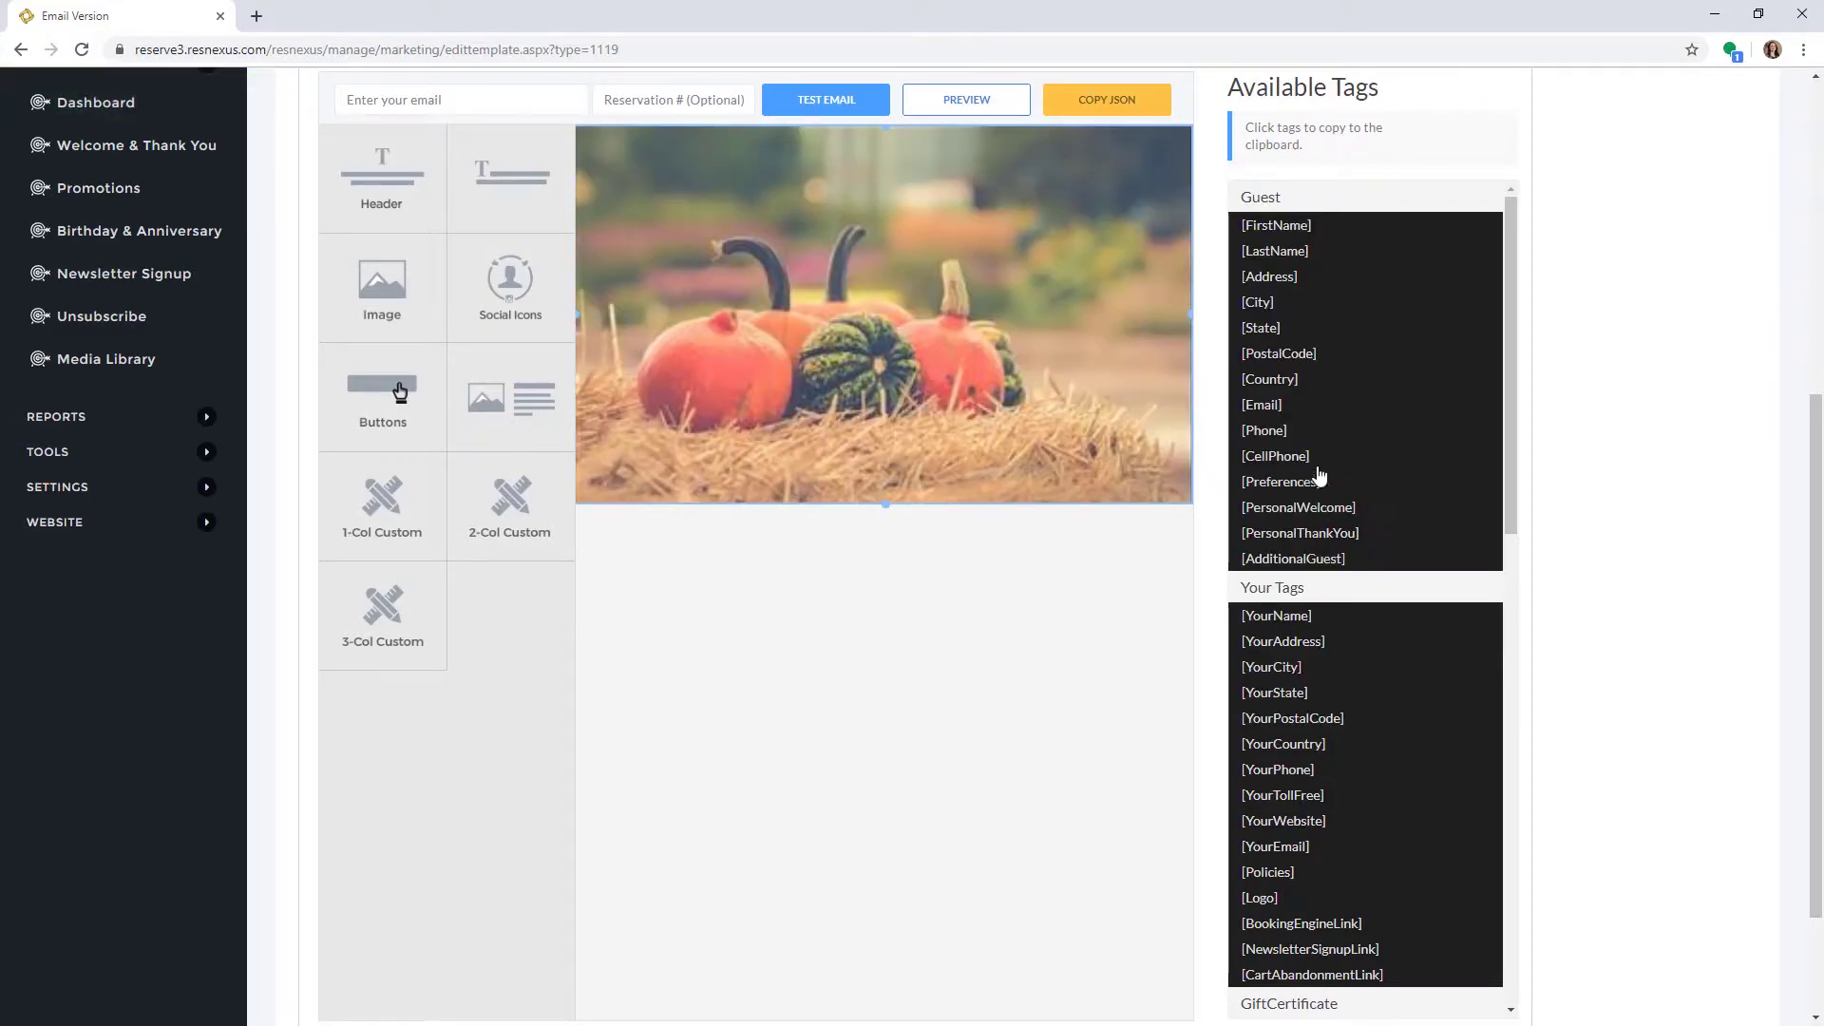
Give the pumpkin image an Inset border and close its settings.
left_click(1113, 370)
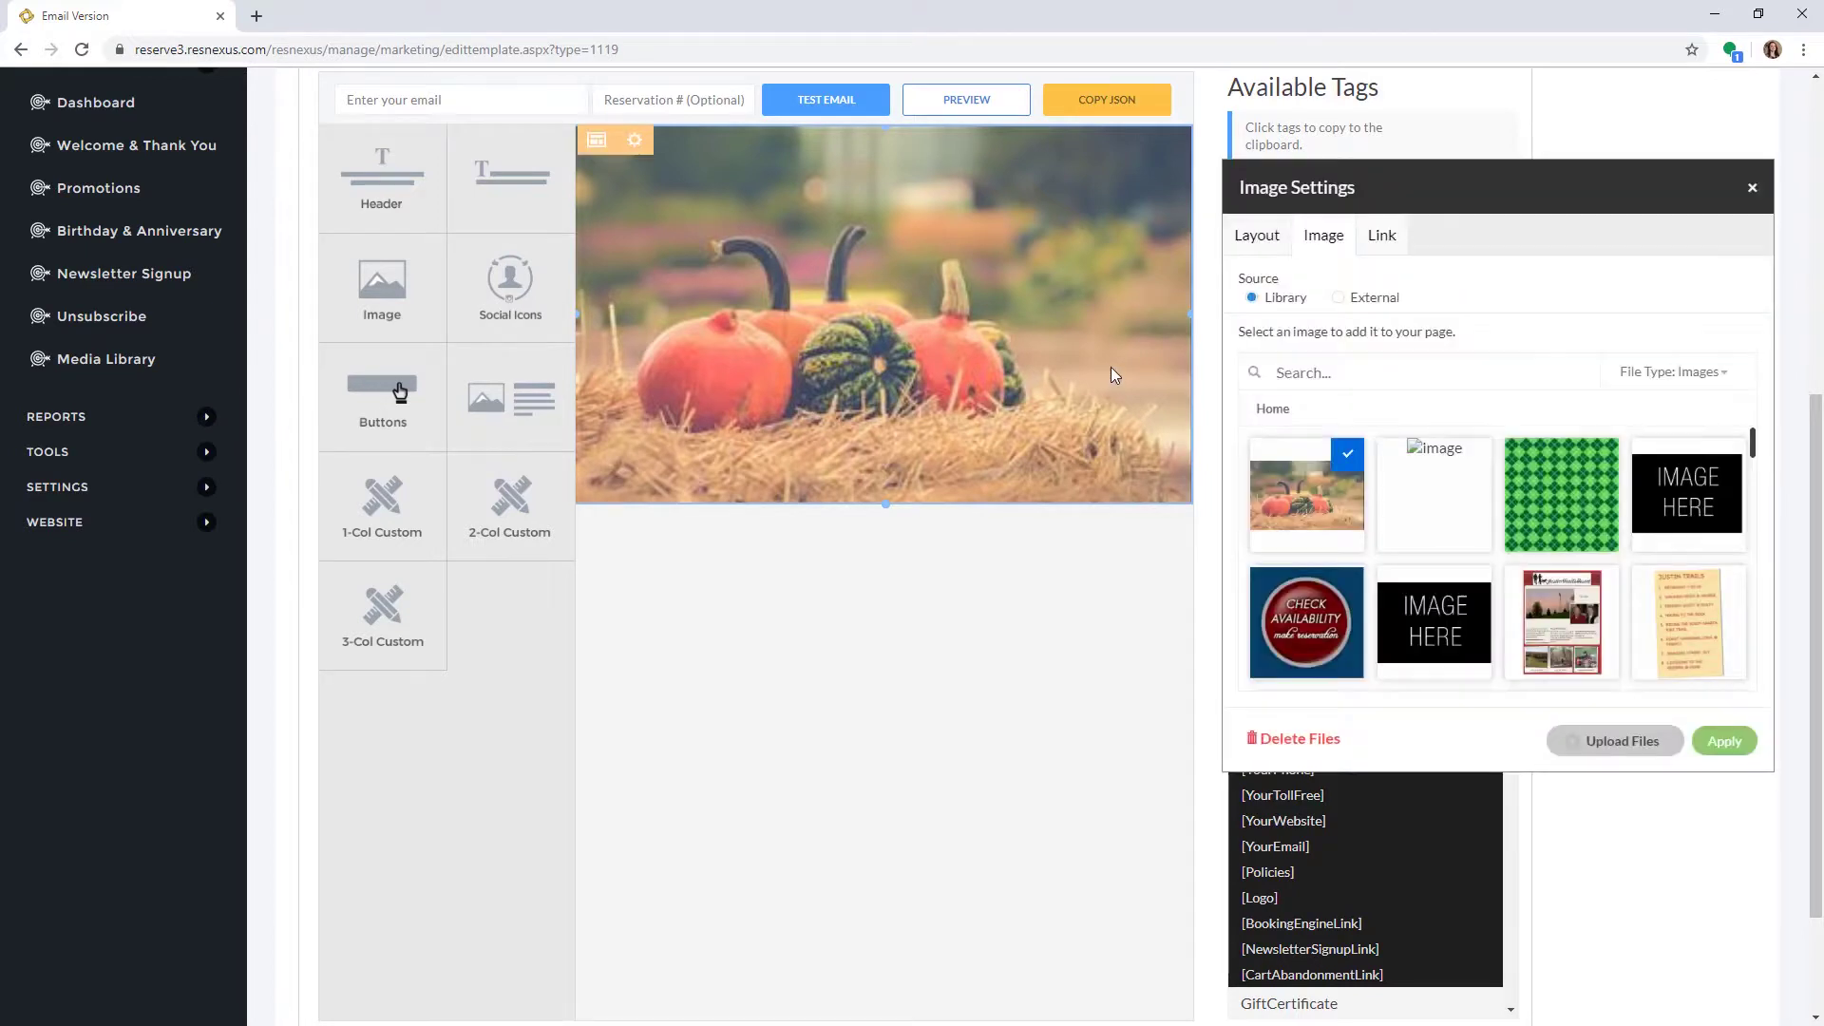
left_click(1258, 237)
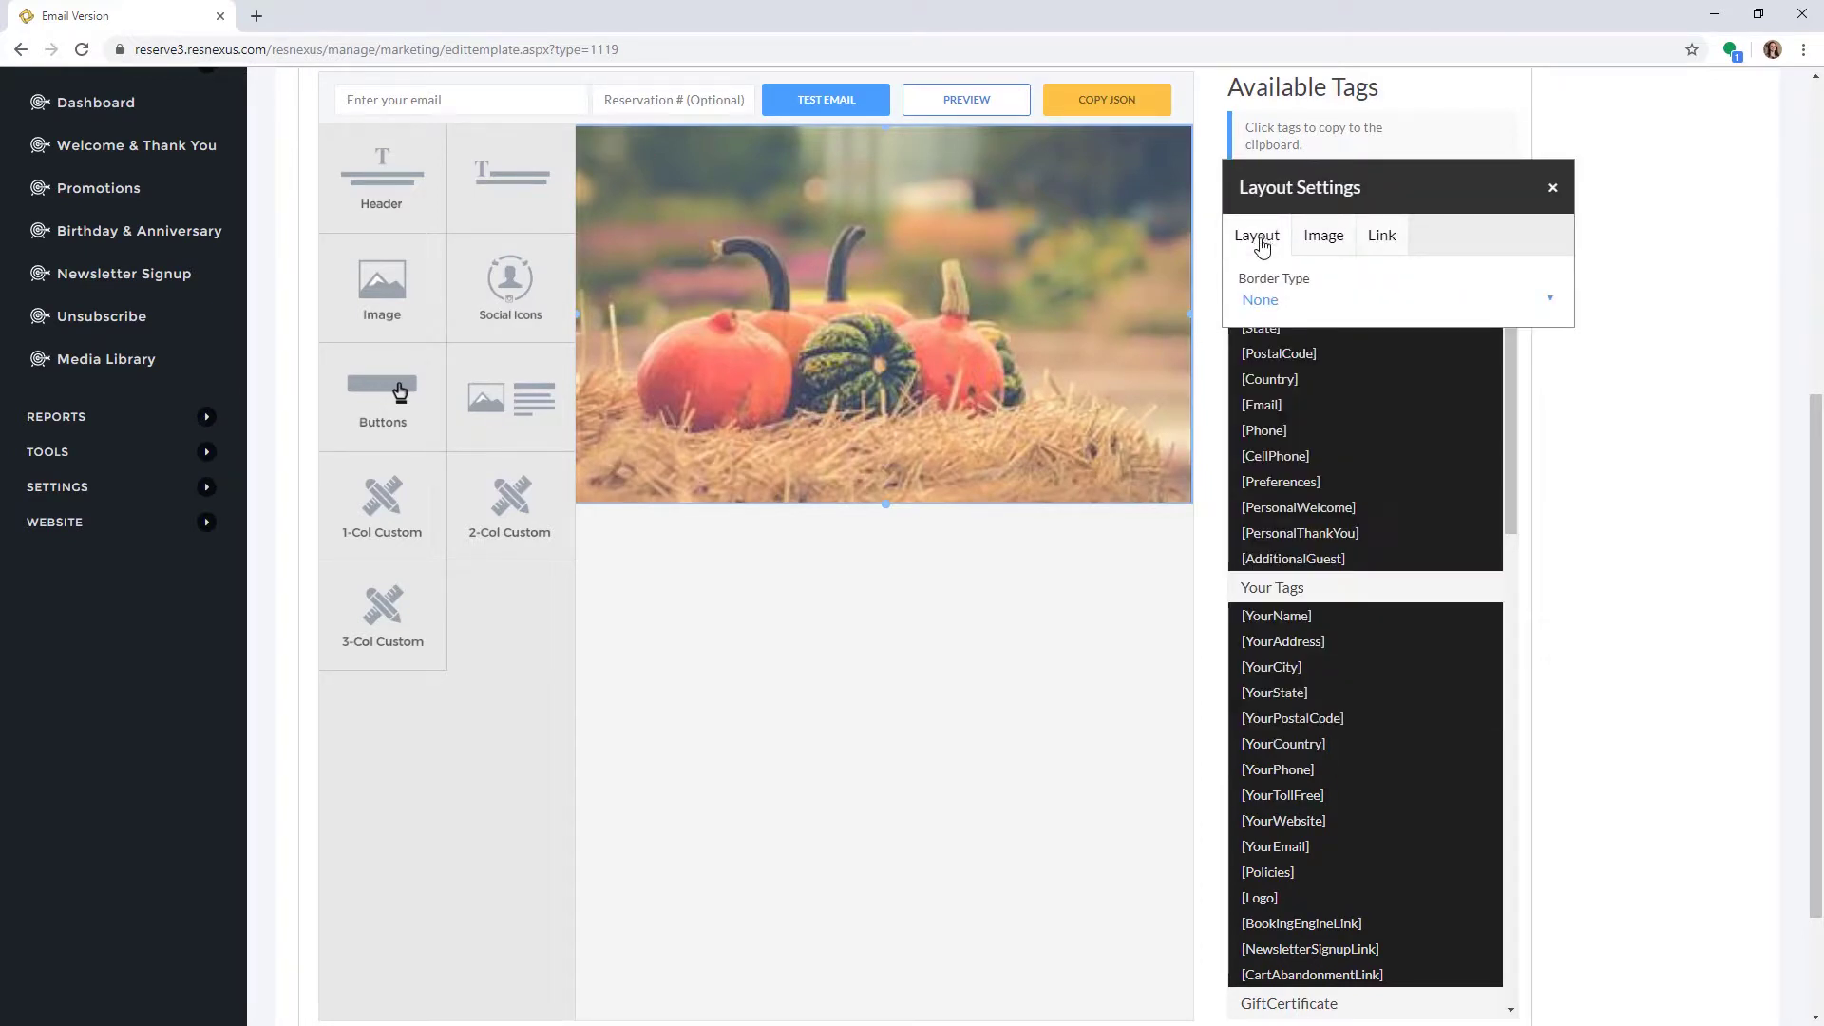
left_click(1269, 302)
left_click(1266, 344)
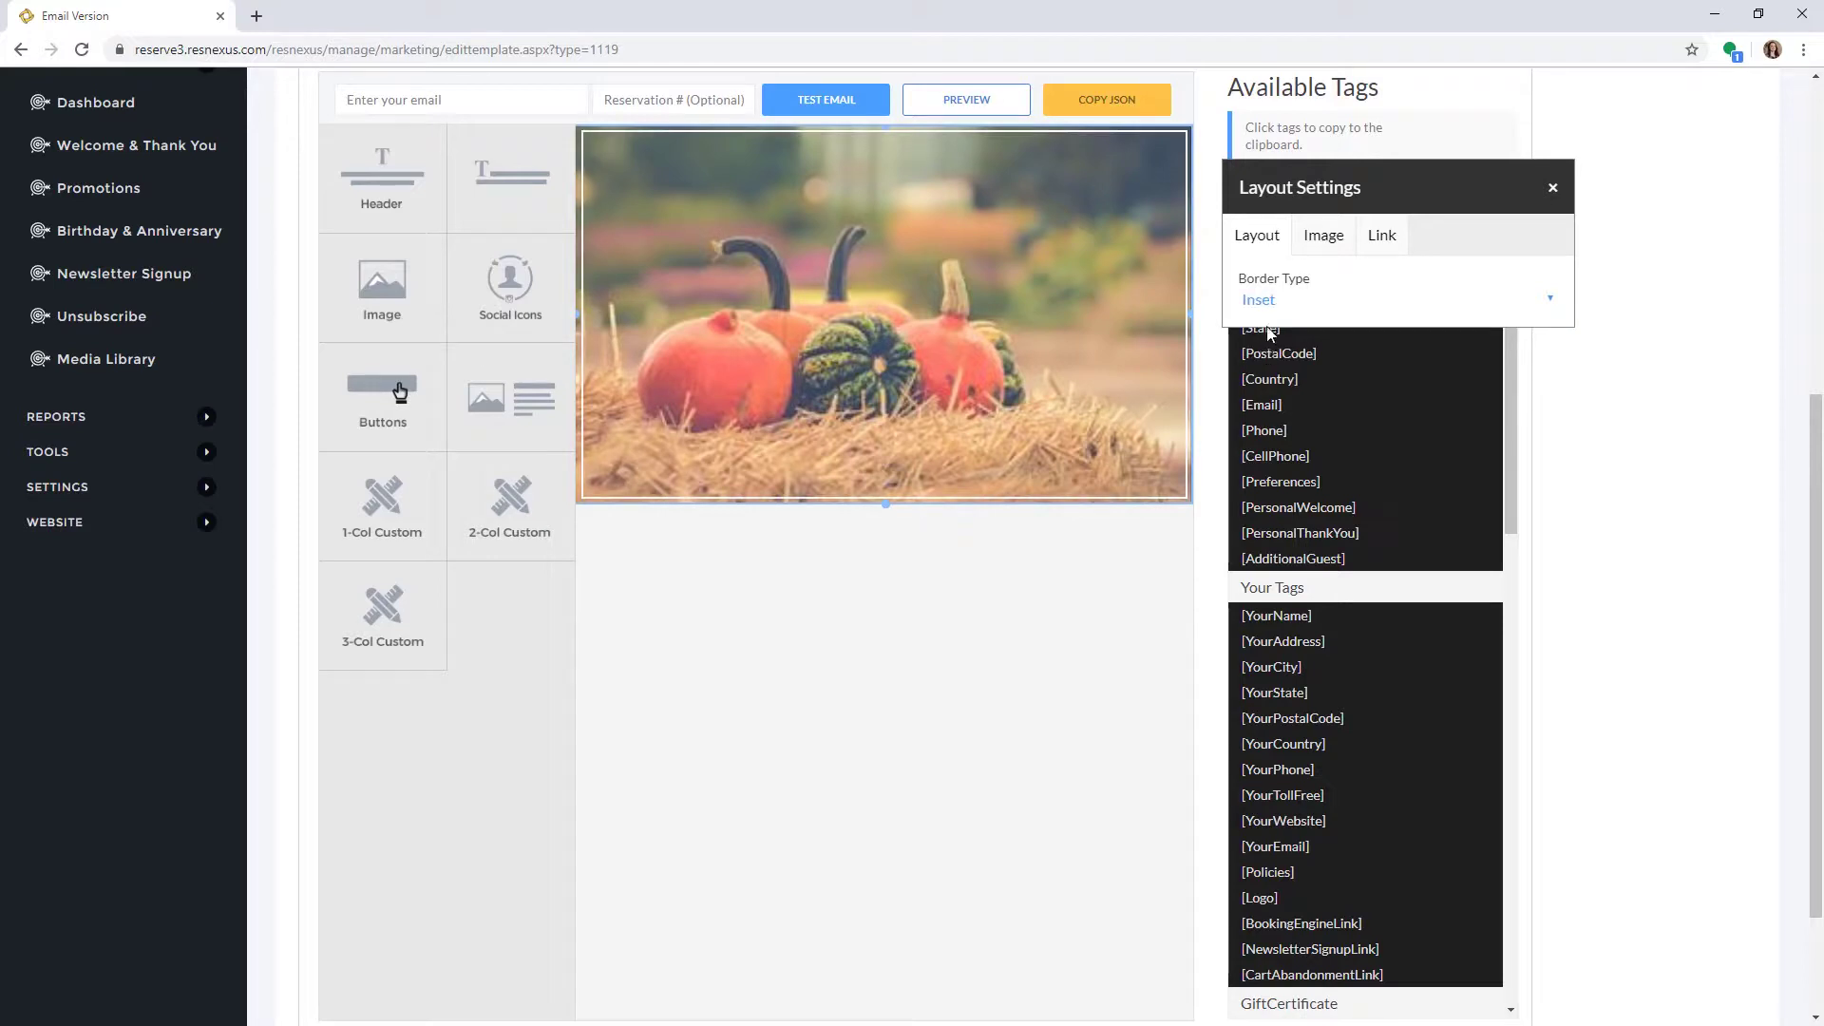
left_click(1381, 246)
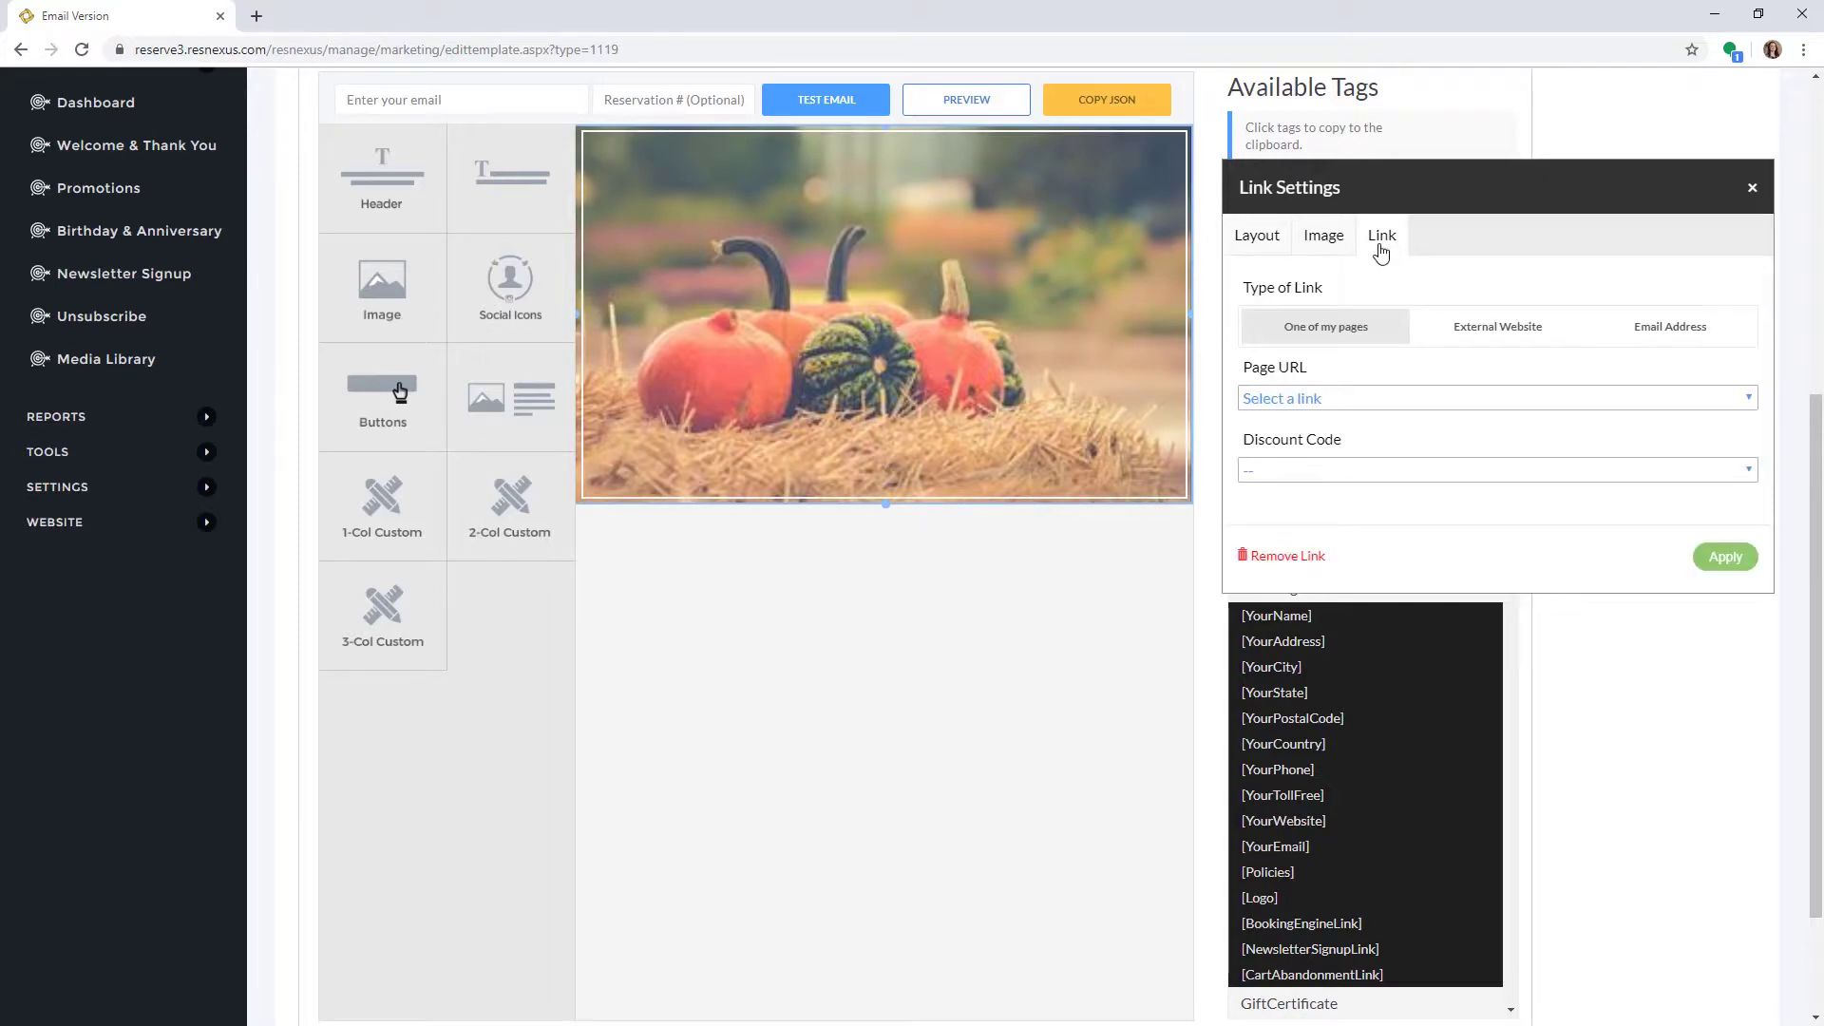
key("Escape")
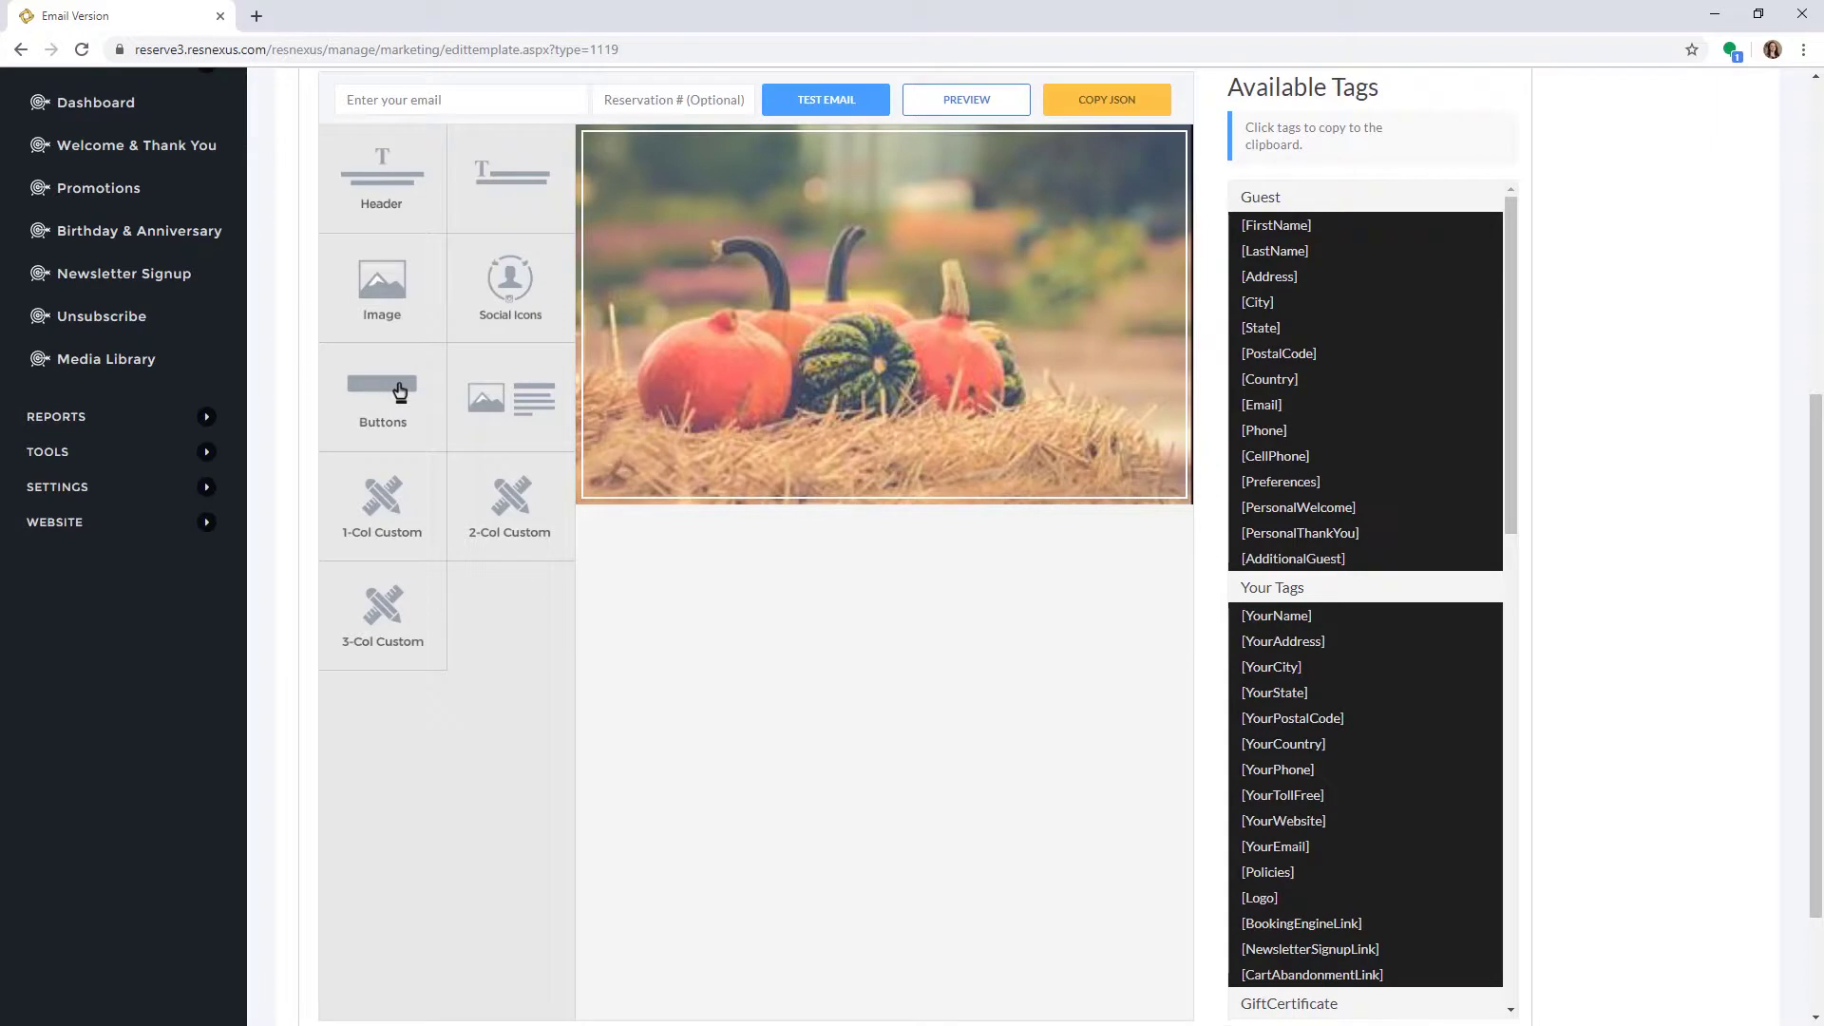
Drag a Header block under the pumpkin image, type 'Fall Special', and select the text.
left_click_drag(381, 176, 746, 574)
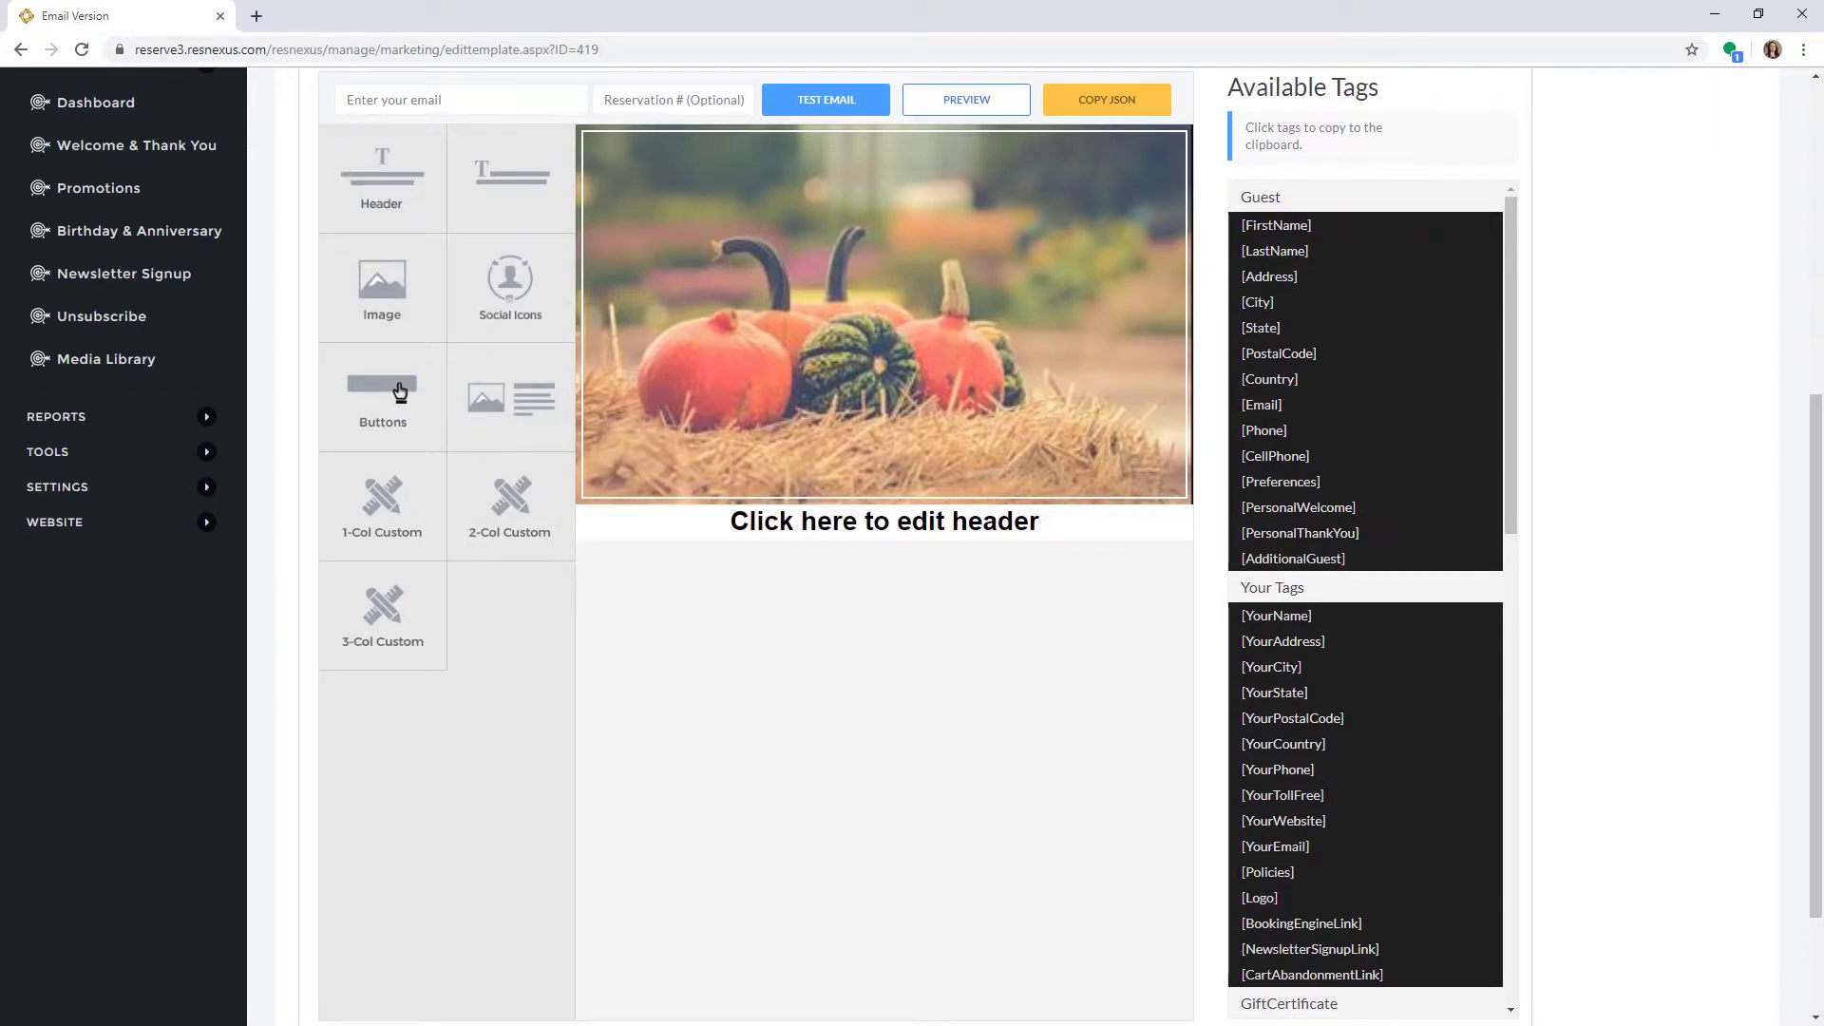
left_click(844, 517)
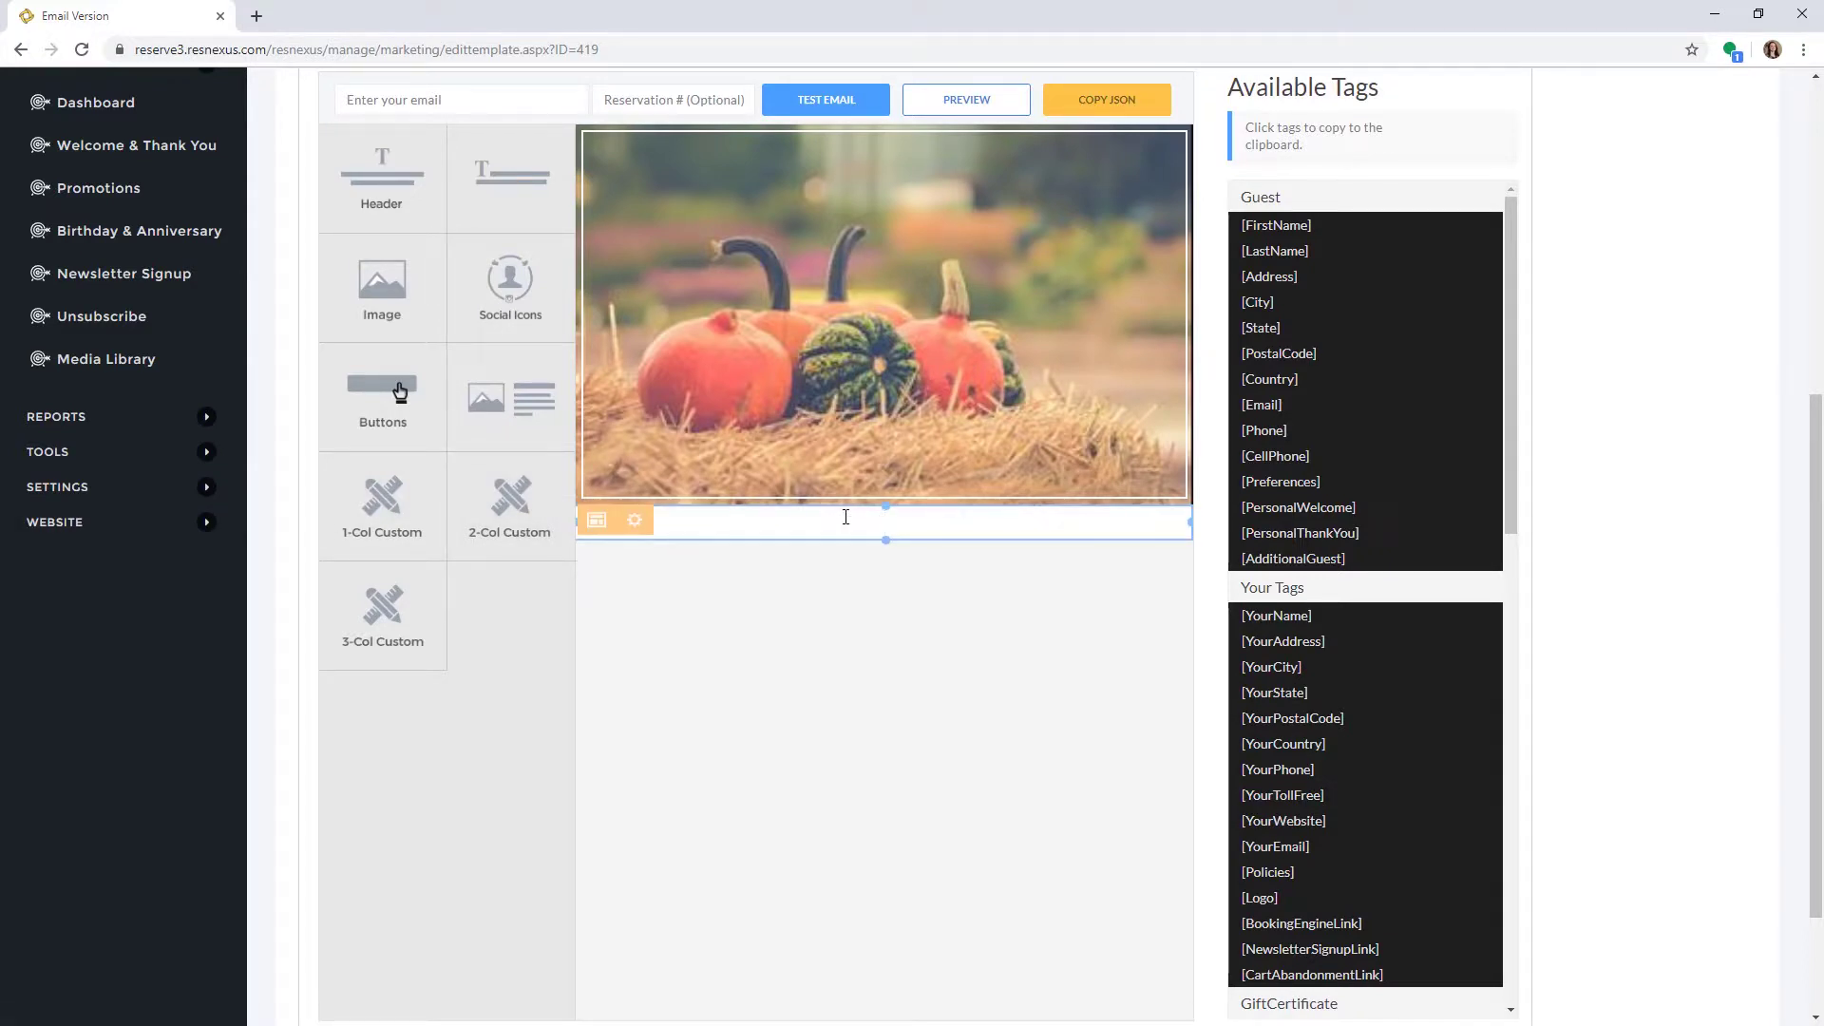
type("Fall Special")
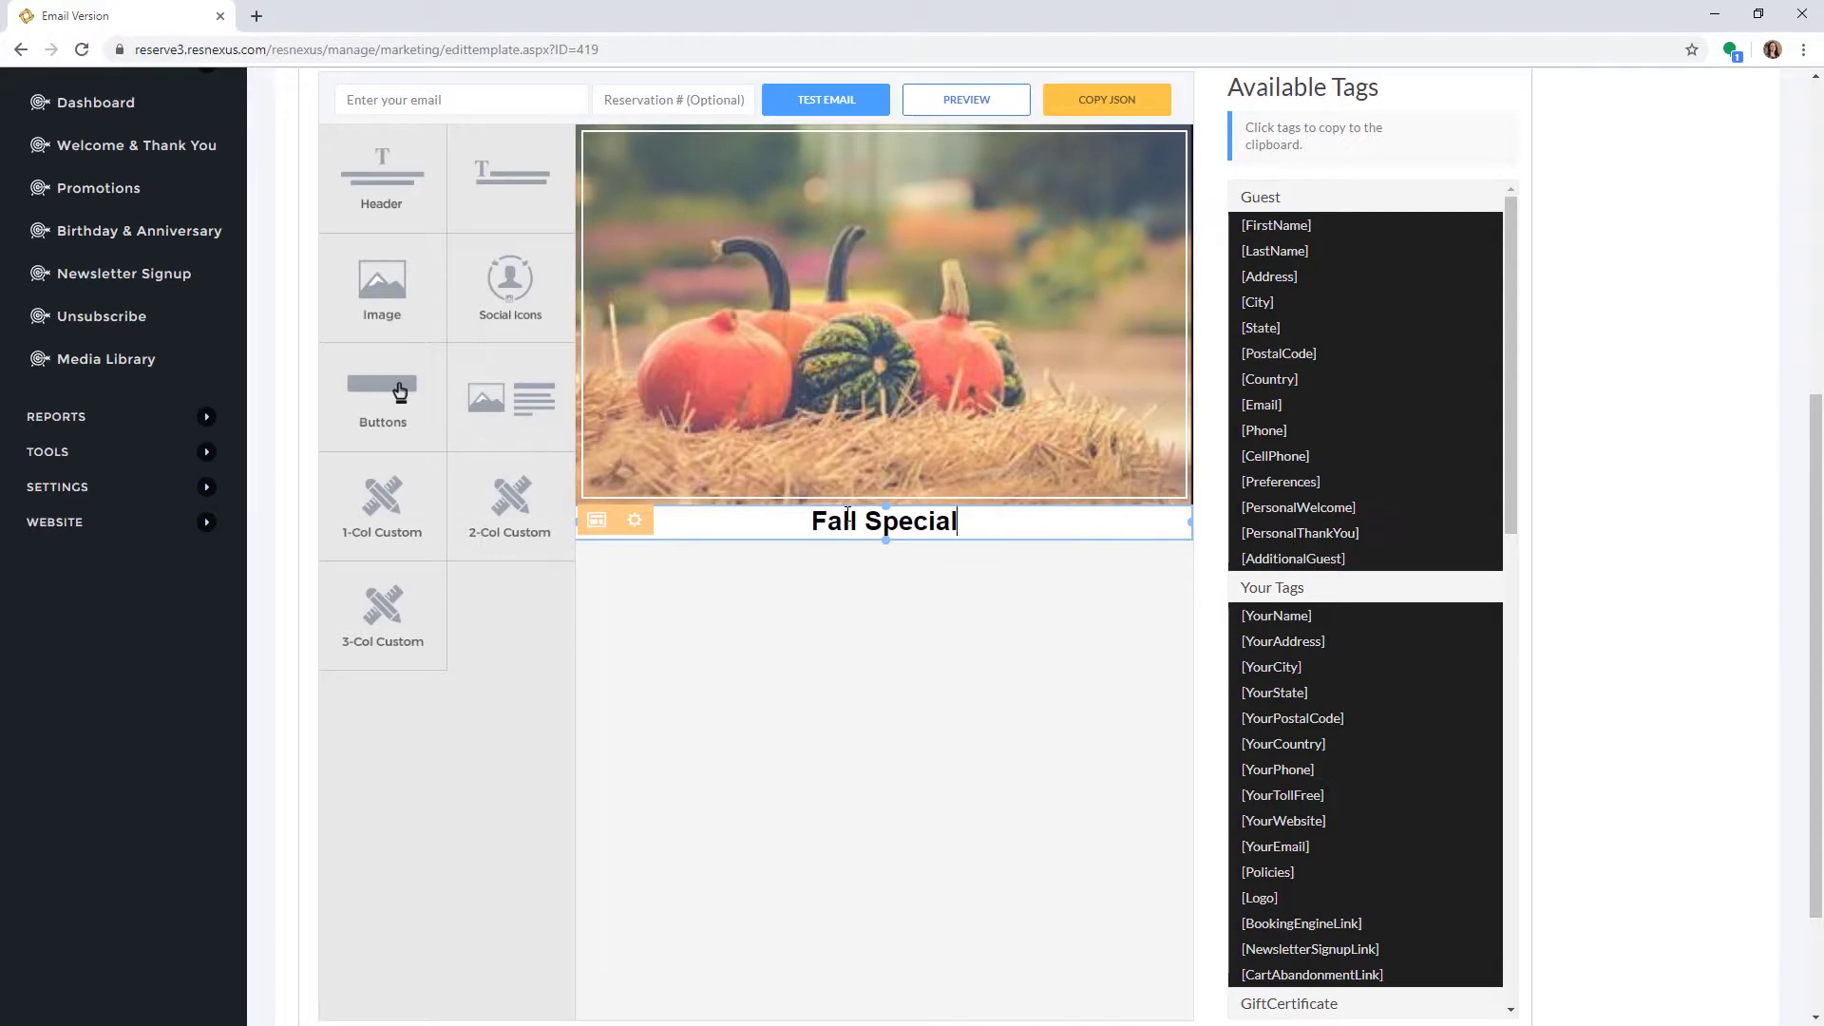
left_click_drag(958, 520, 817, 525)
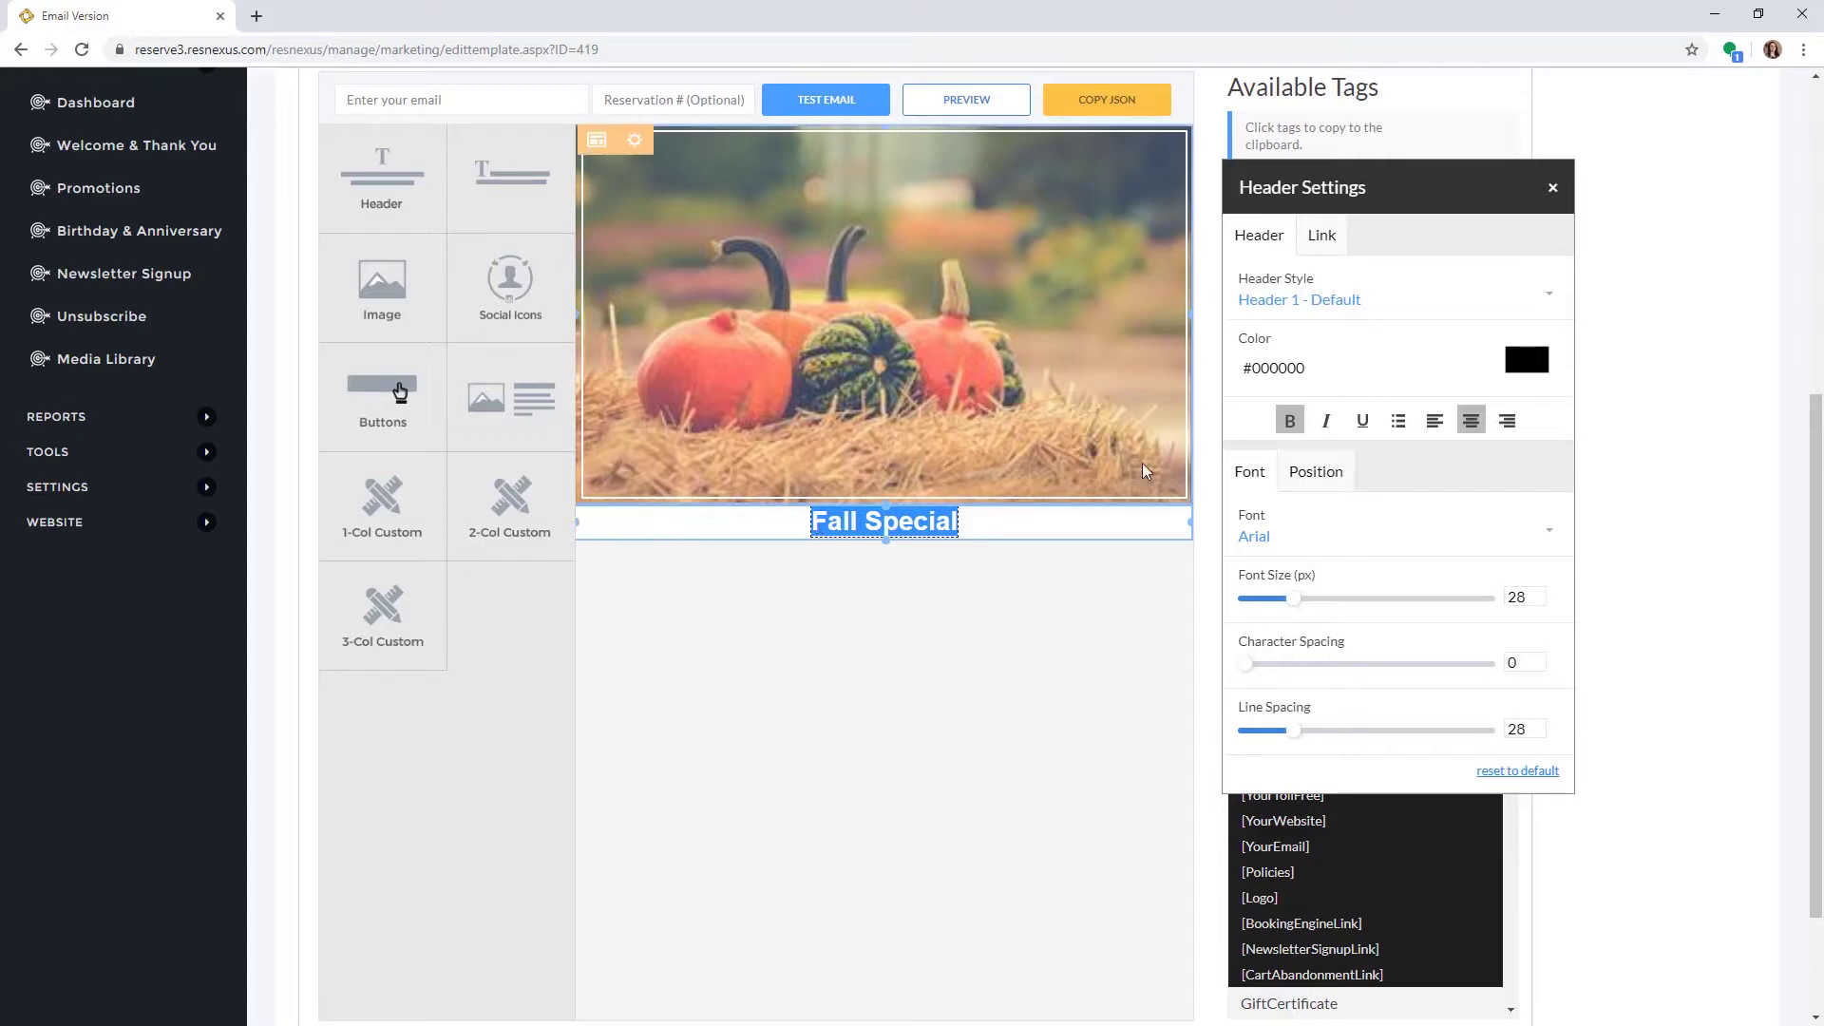
Make the heading Header 2, dark red #911801, and italic without underline.
left_click(1357, 302)
left_click(1342, 342)
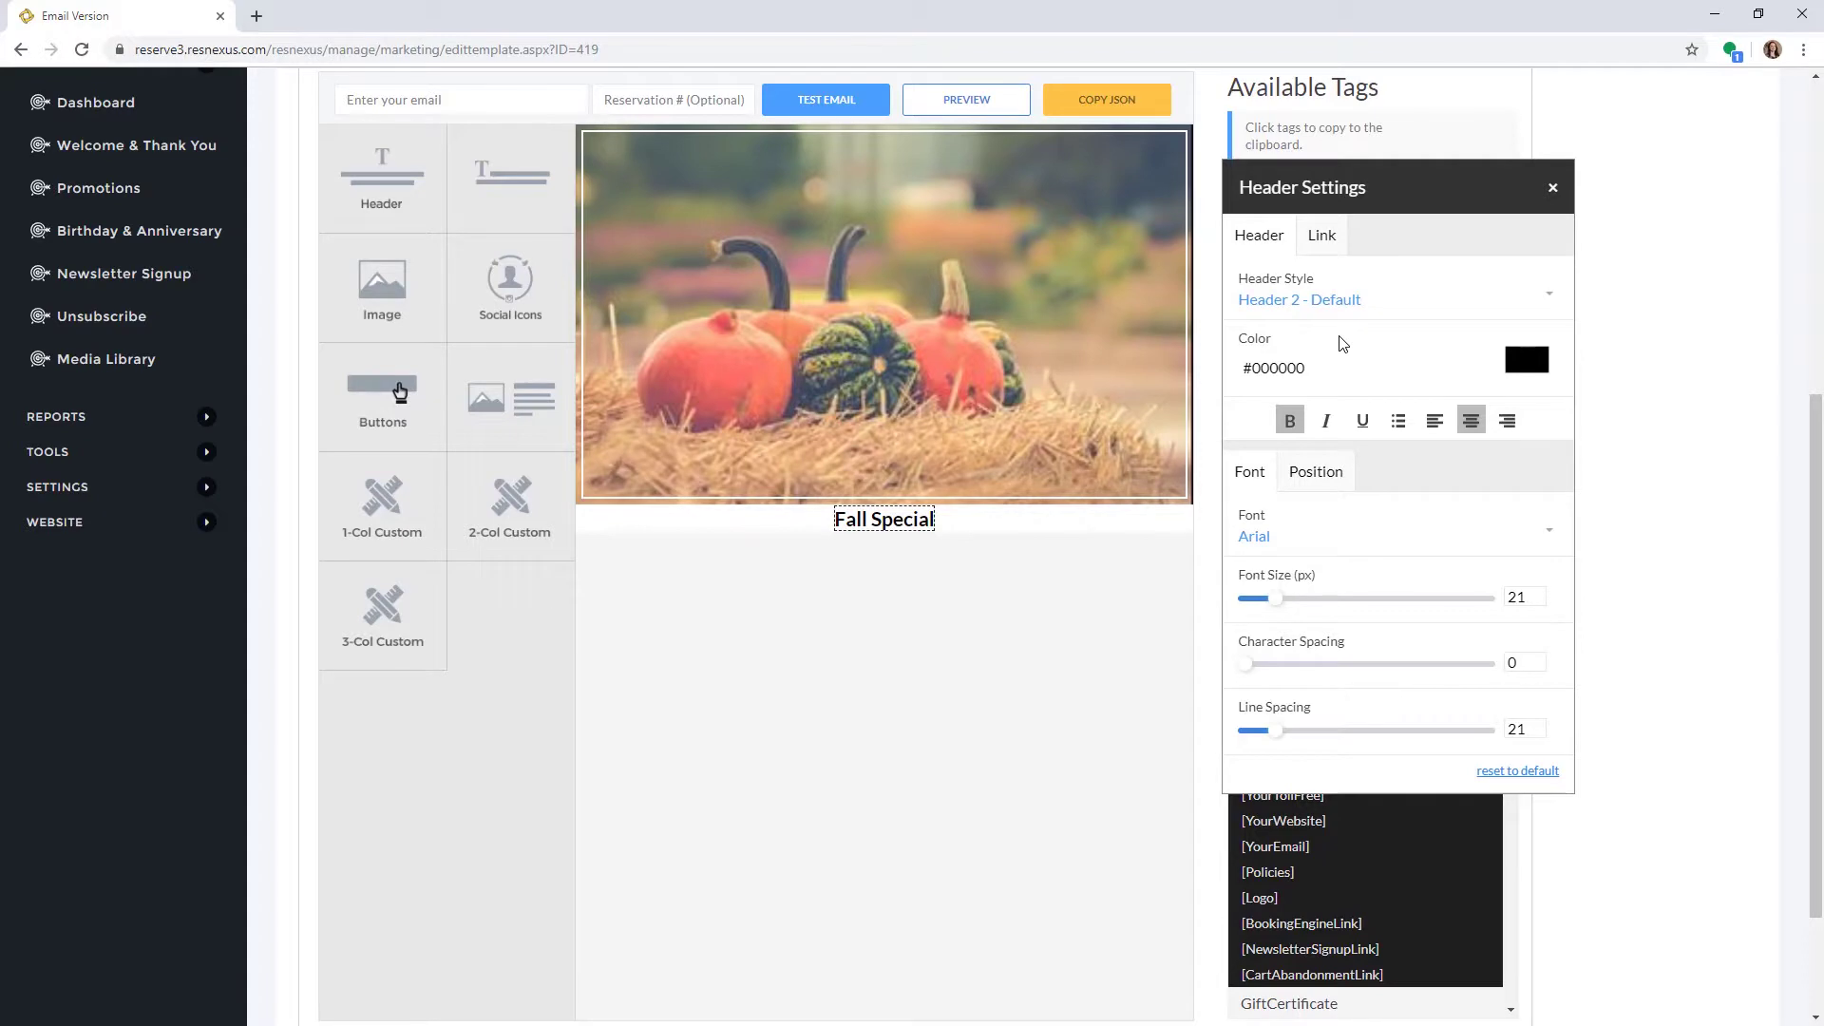
left_click(1511, 367)
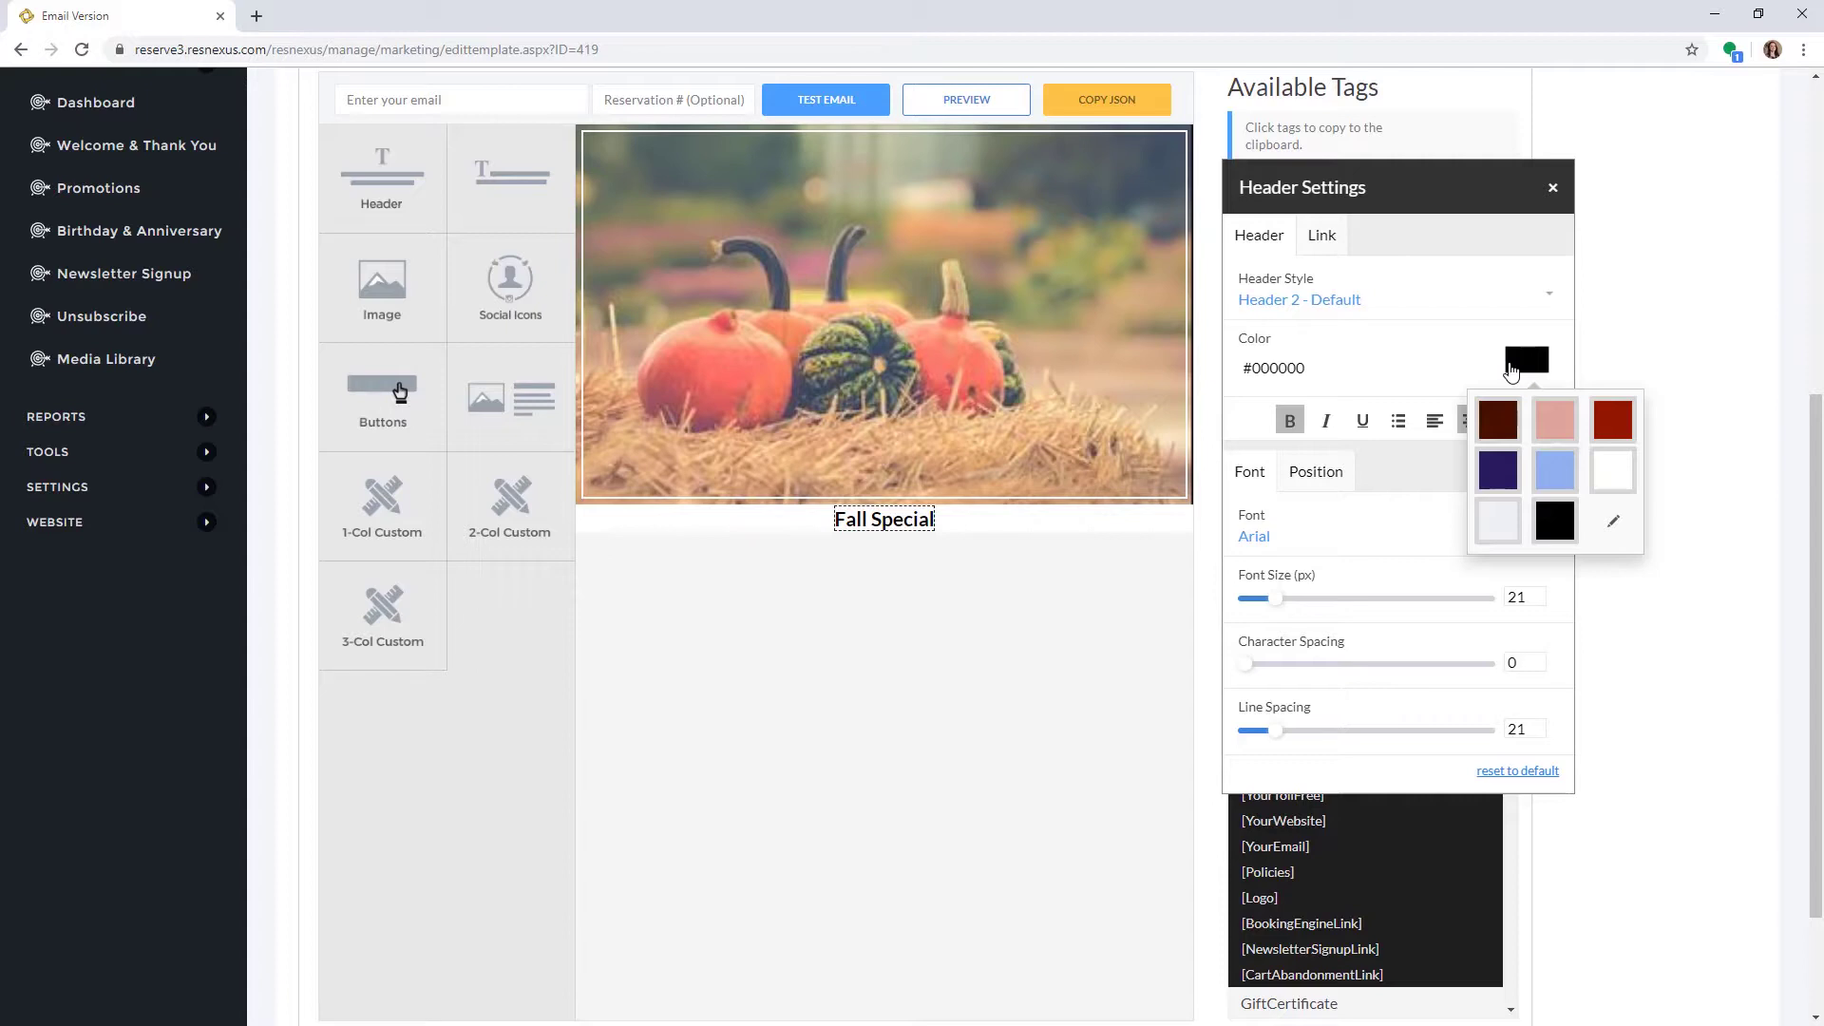
left_click(1612, 420)
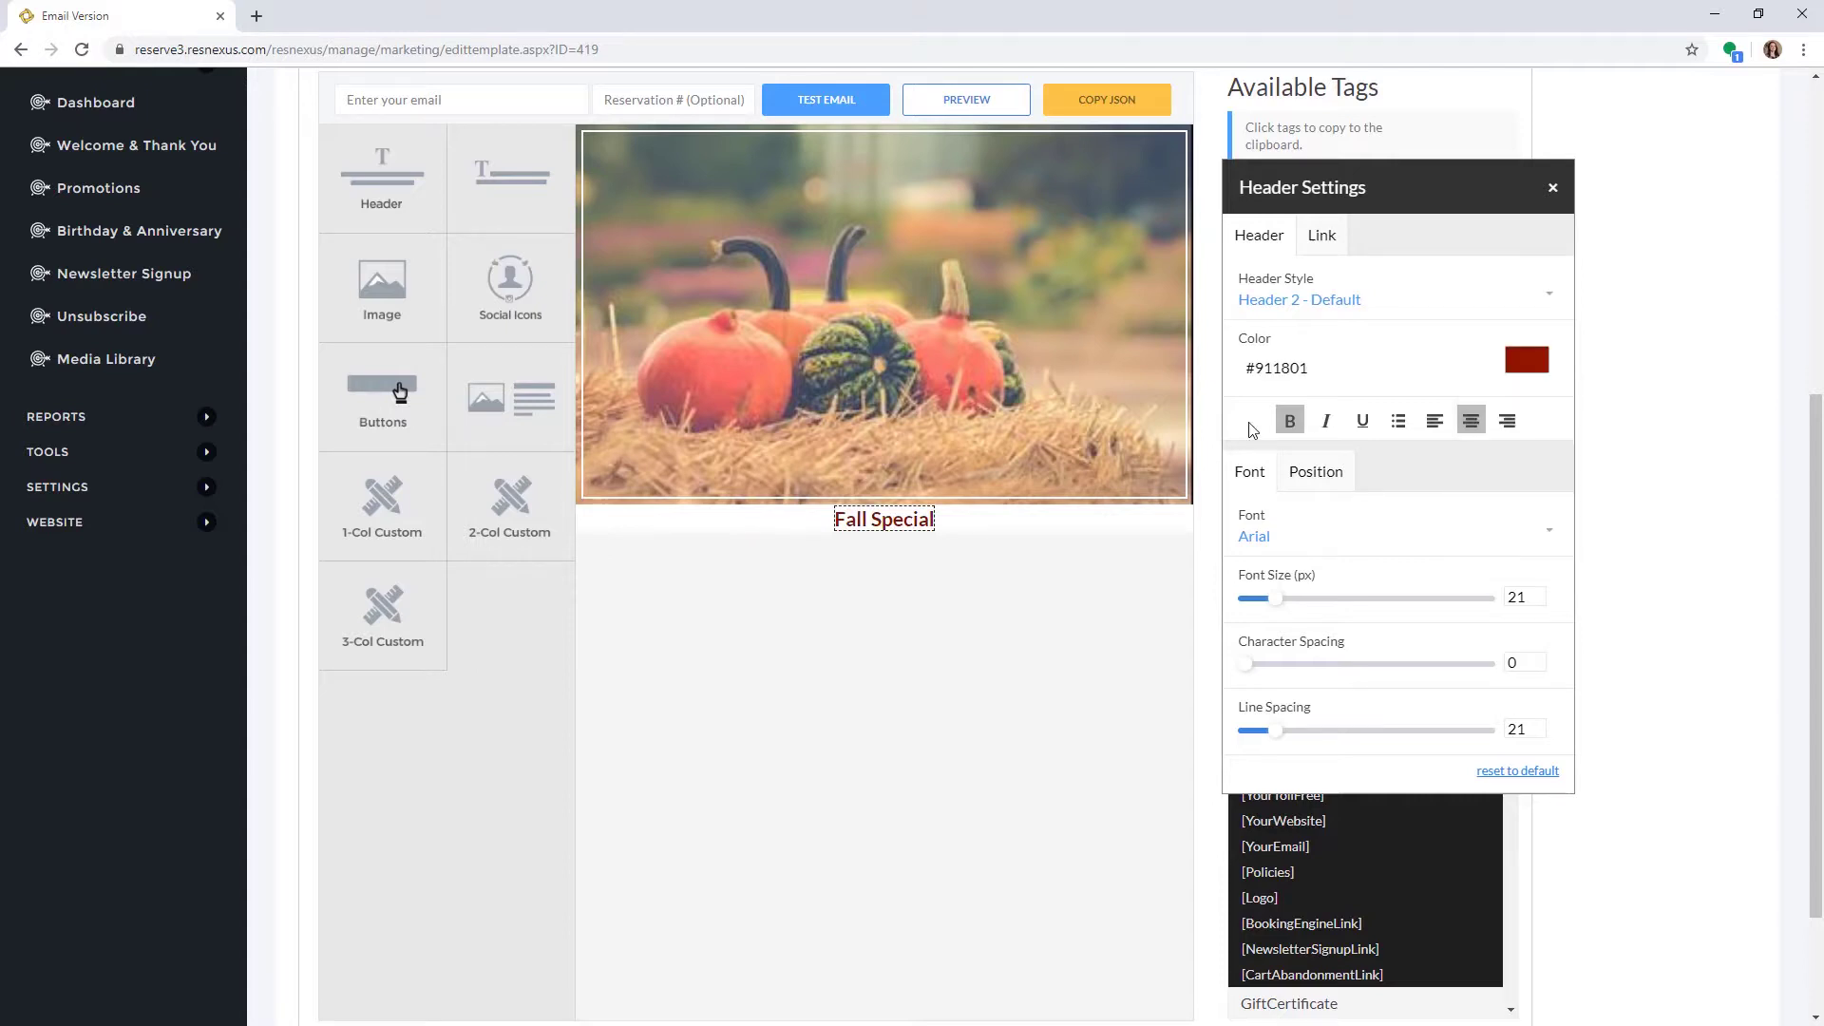
left_click(1326, 421)
left_click(1359, 429)
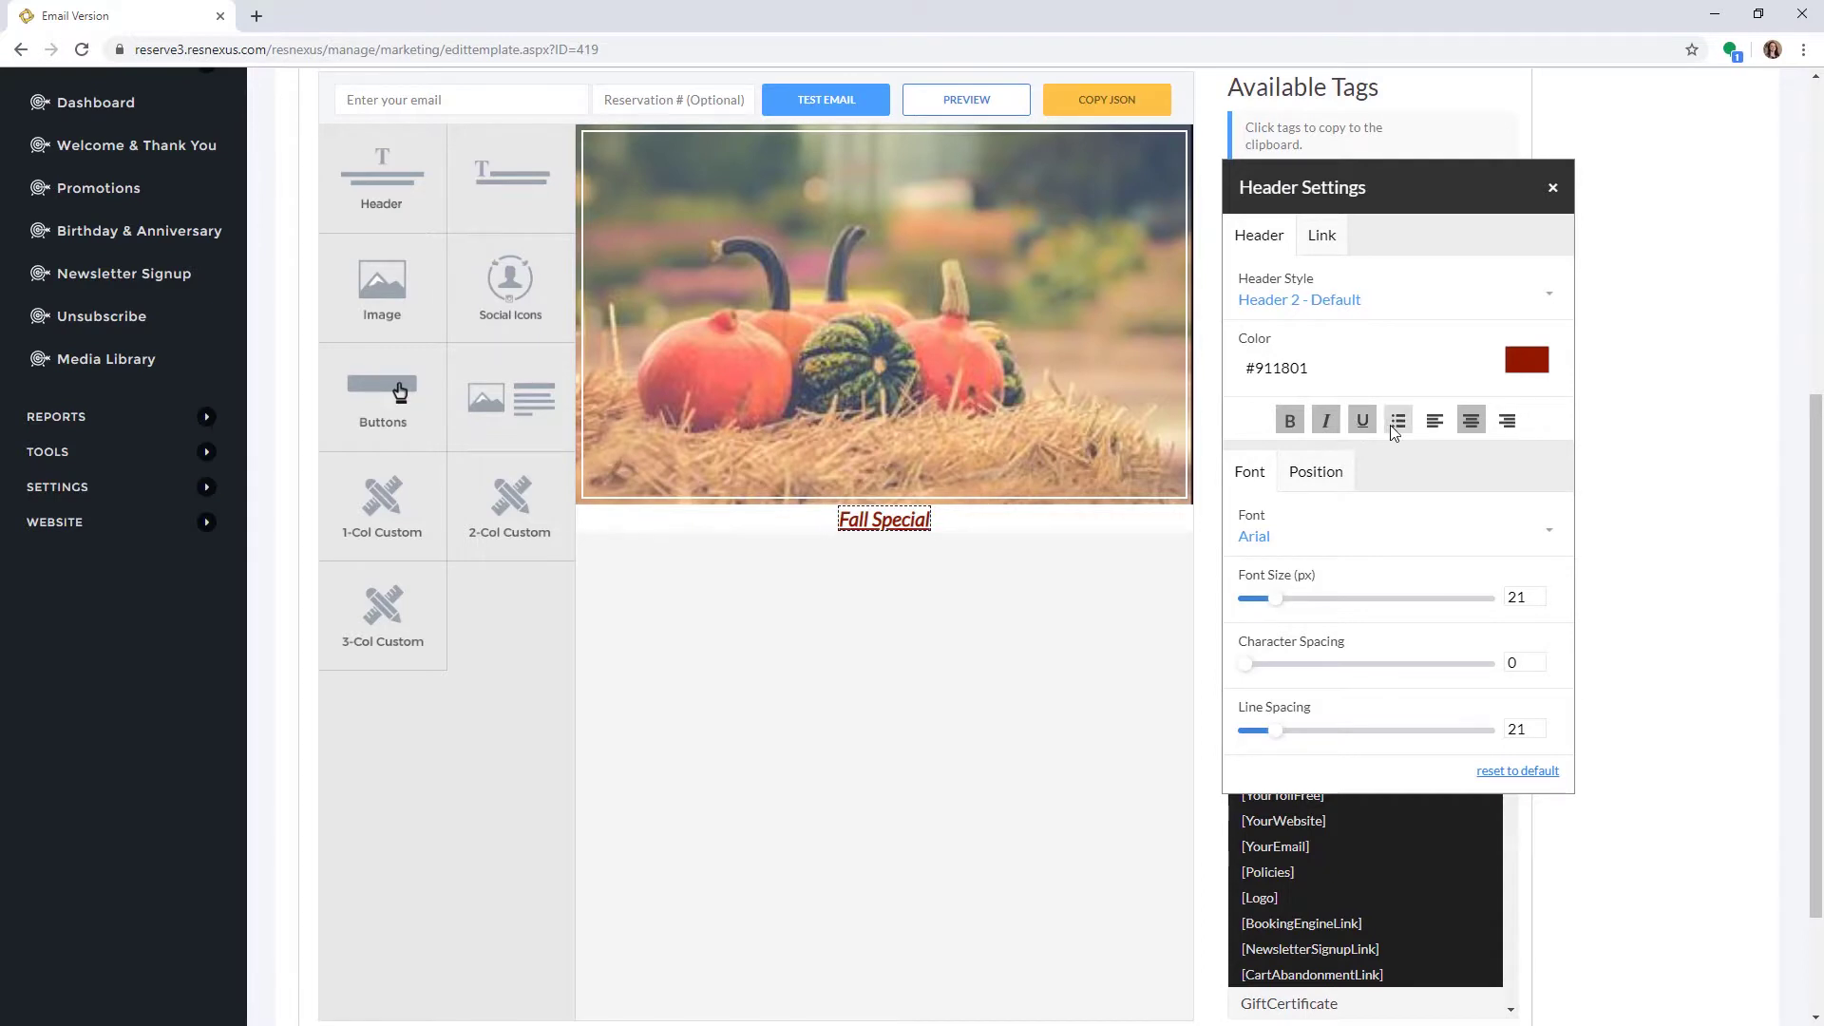
left_click(1365, 426)
Set the heading font to Bookman Old Style, size 29, line spacing 37.
left_click(1271, 537)
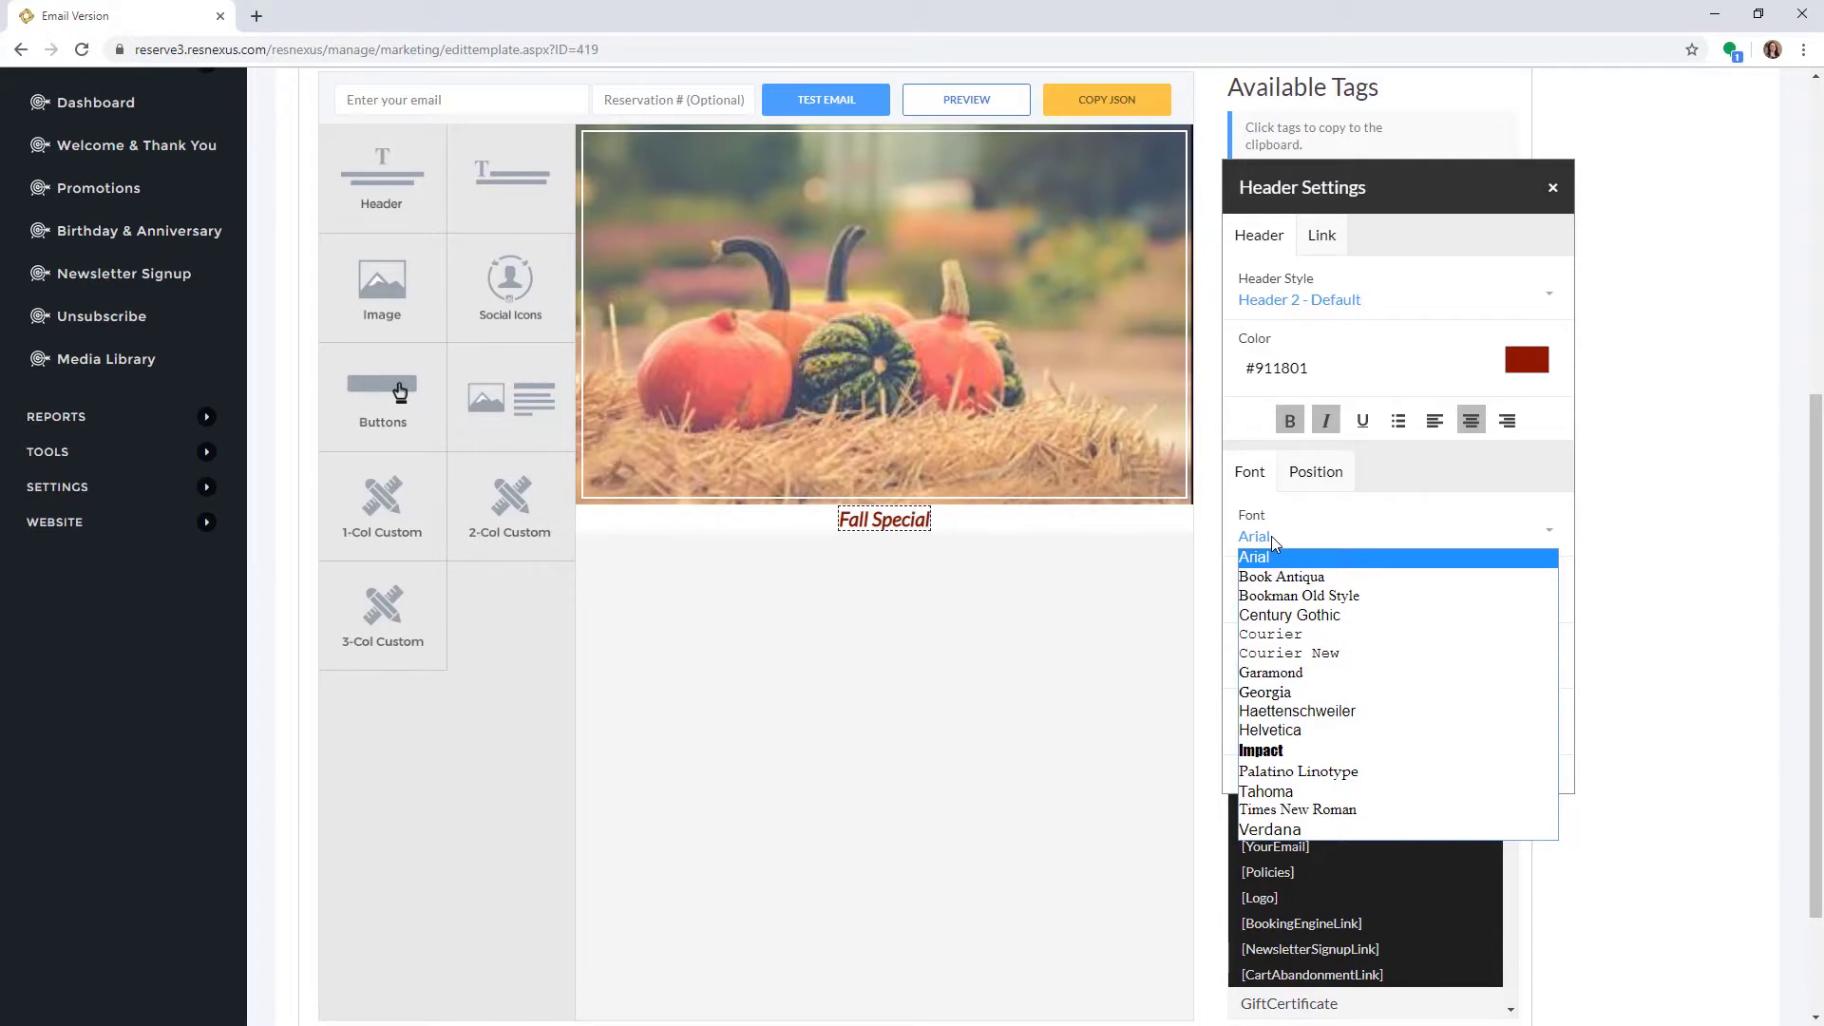
left_click(1274, 595)
left_click_drag(1274, 599, 1290, 608)
left_click_drag(1245, 665, 1255, 668)
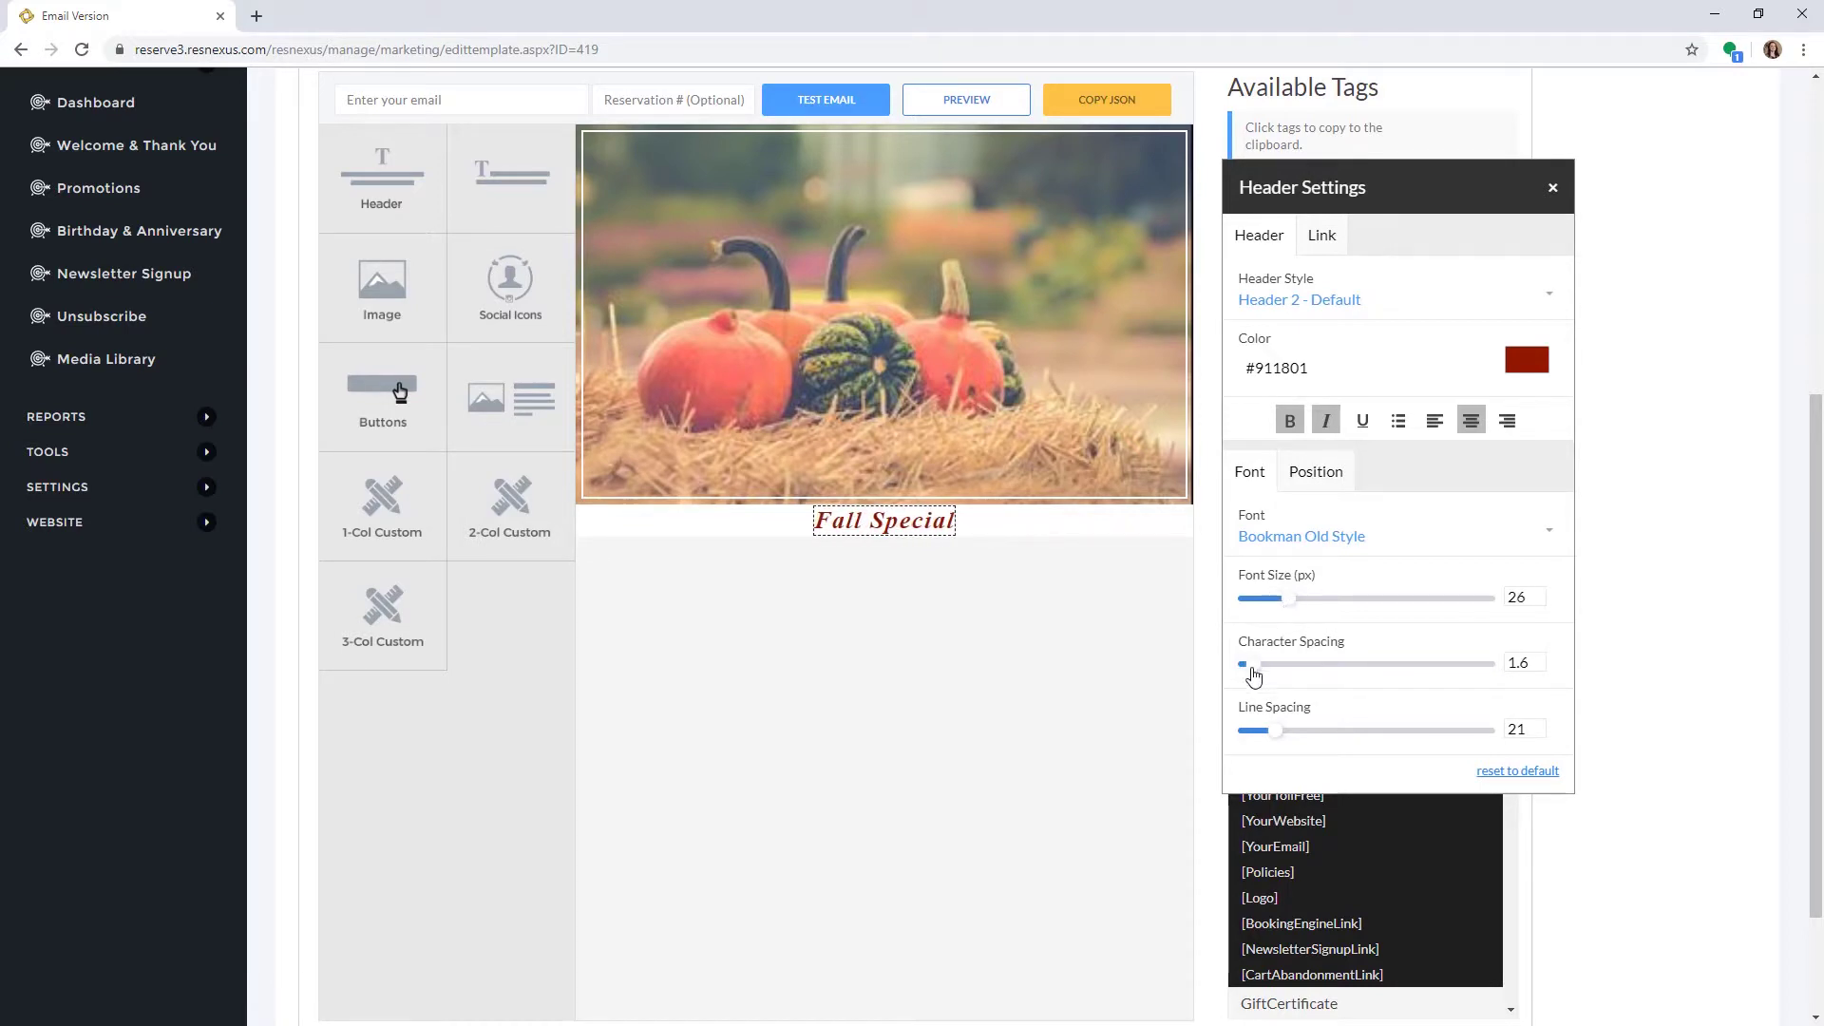
left_click_drag(1274, 739, 1321, 748)
key("ctrl+z")
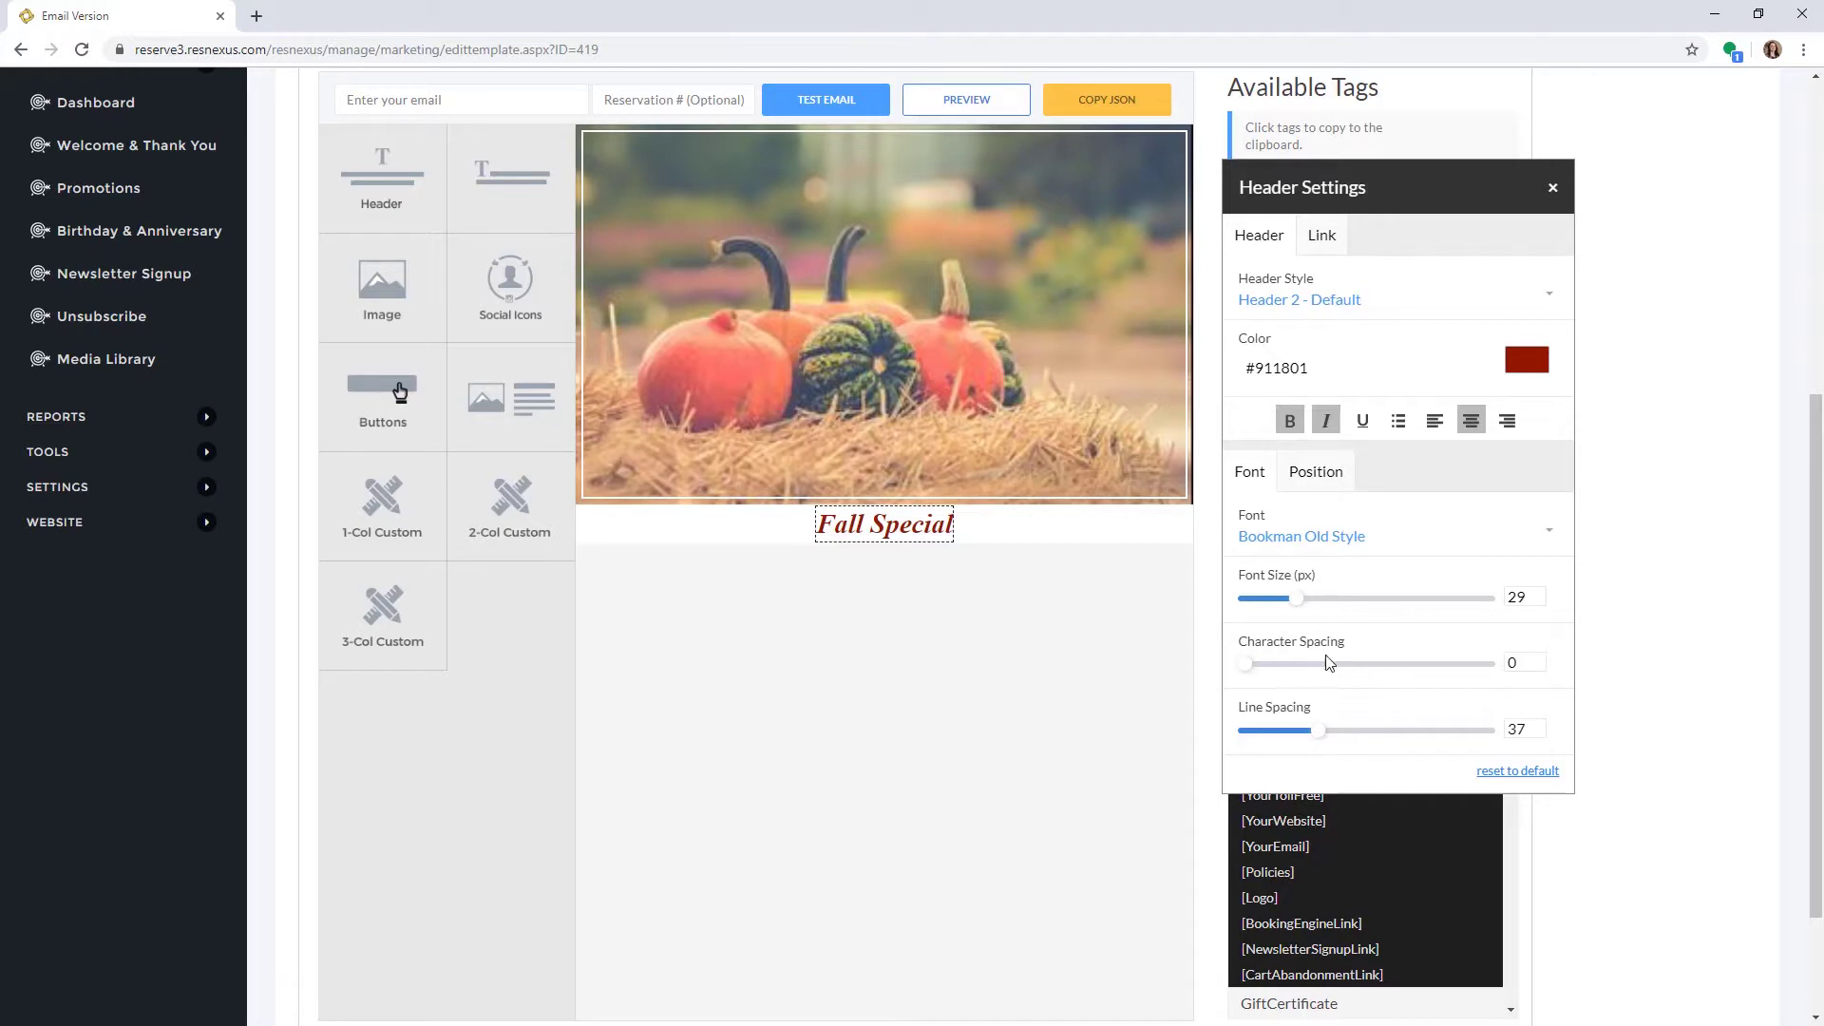
Review the heading's page, website and email link options, then close without adding a link.
left_click(1319, 240)
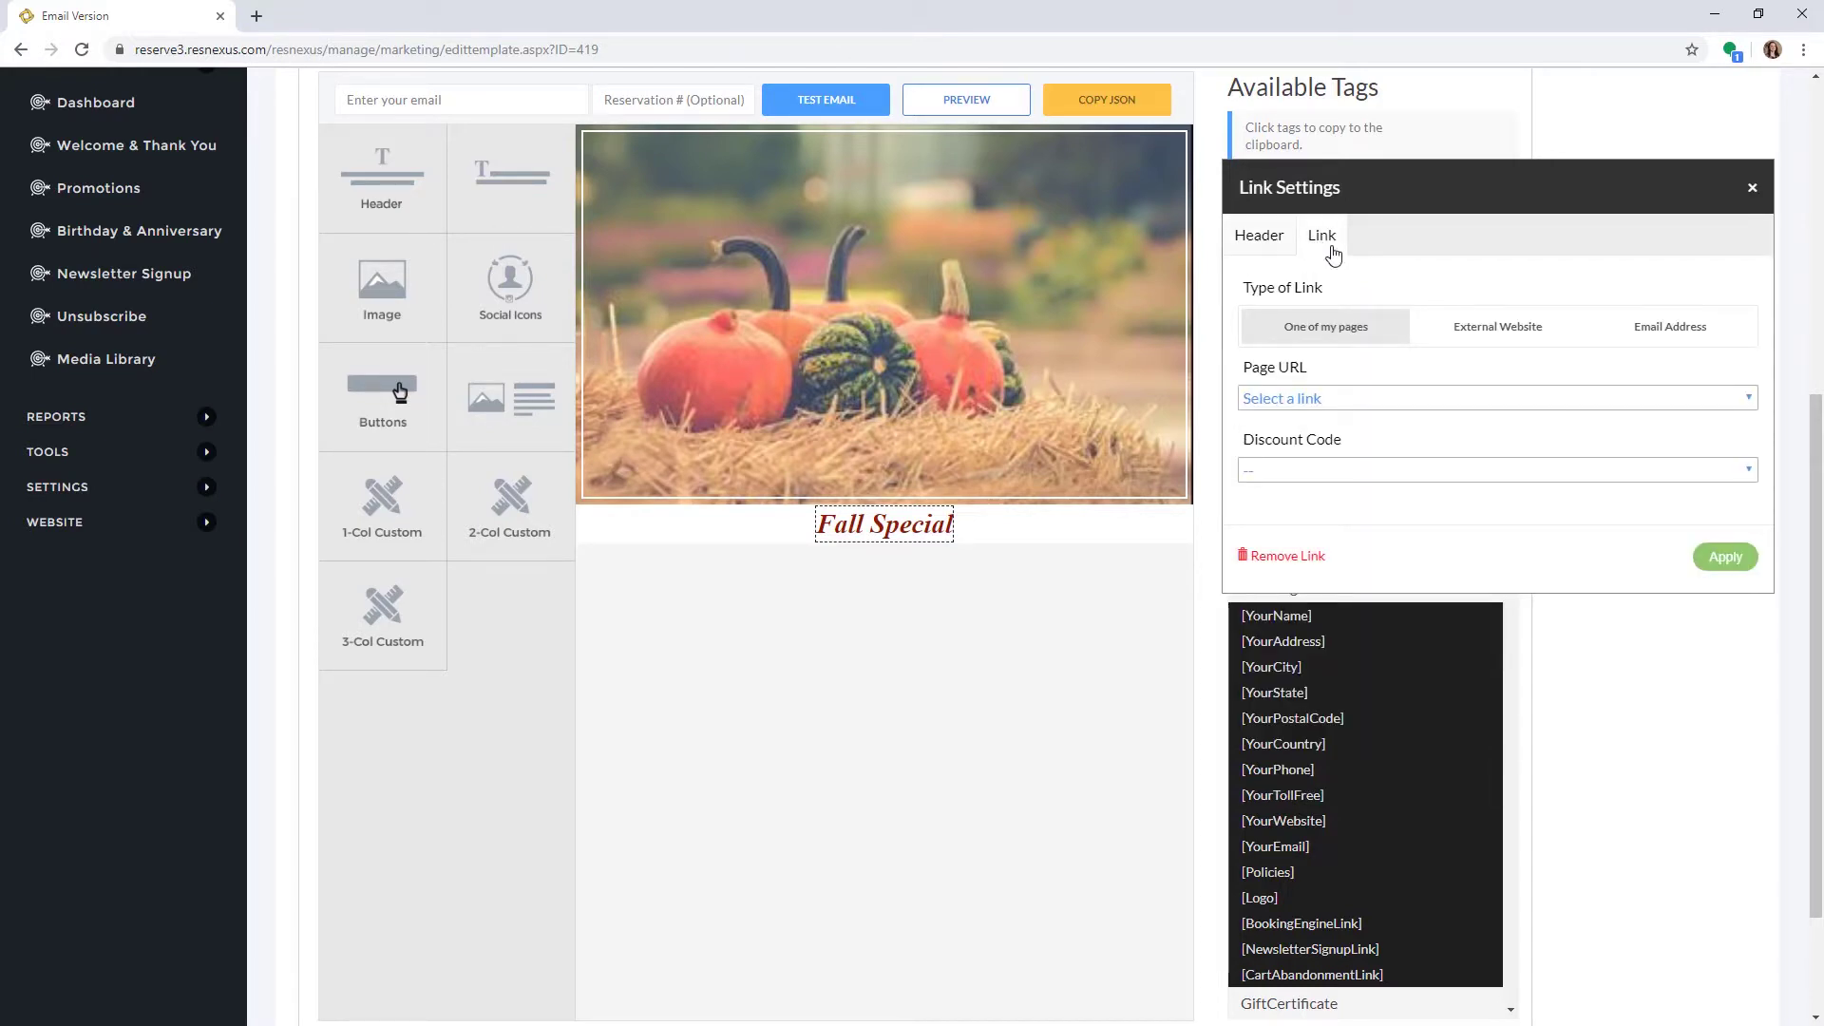
left_click(1304, 399)
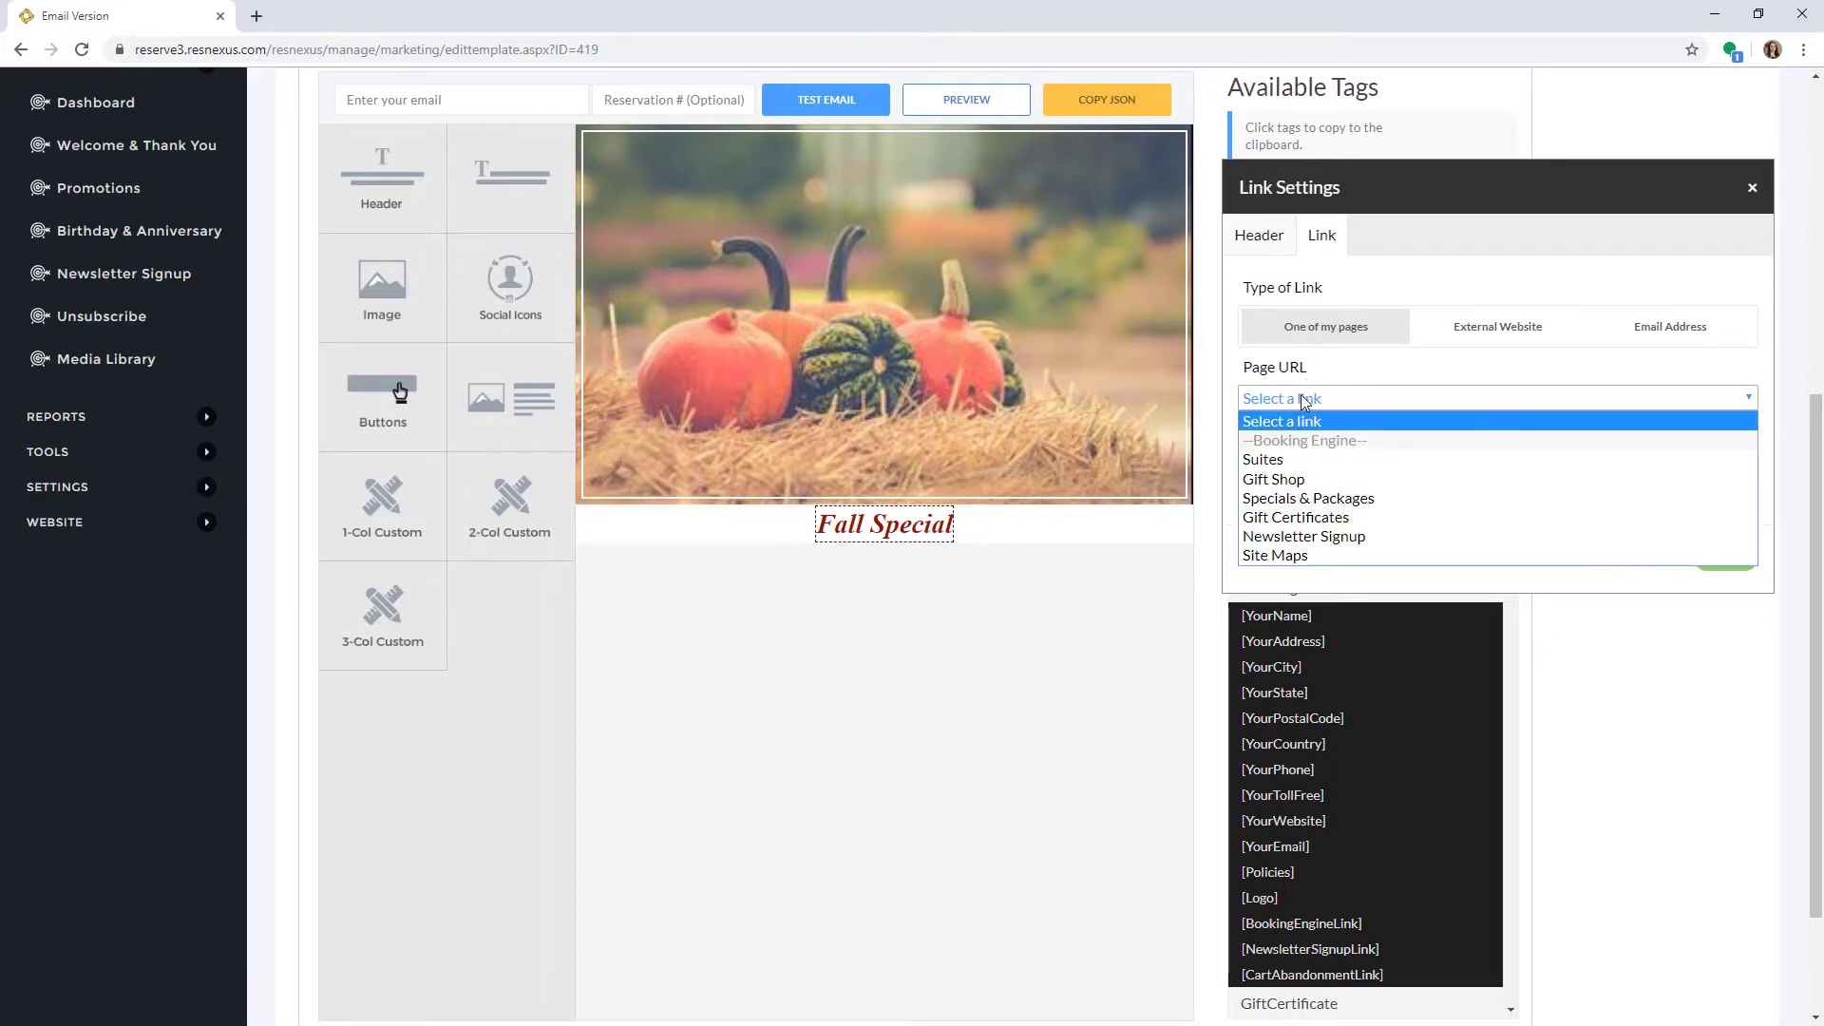
left_click(1303, 399)
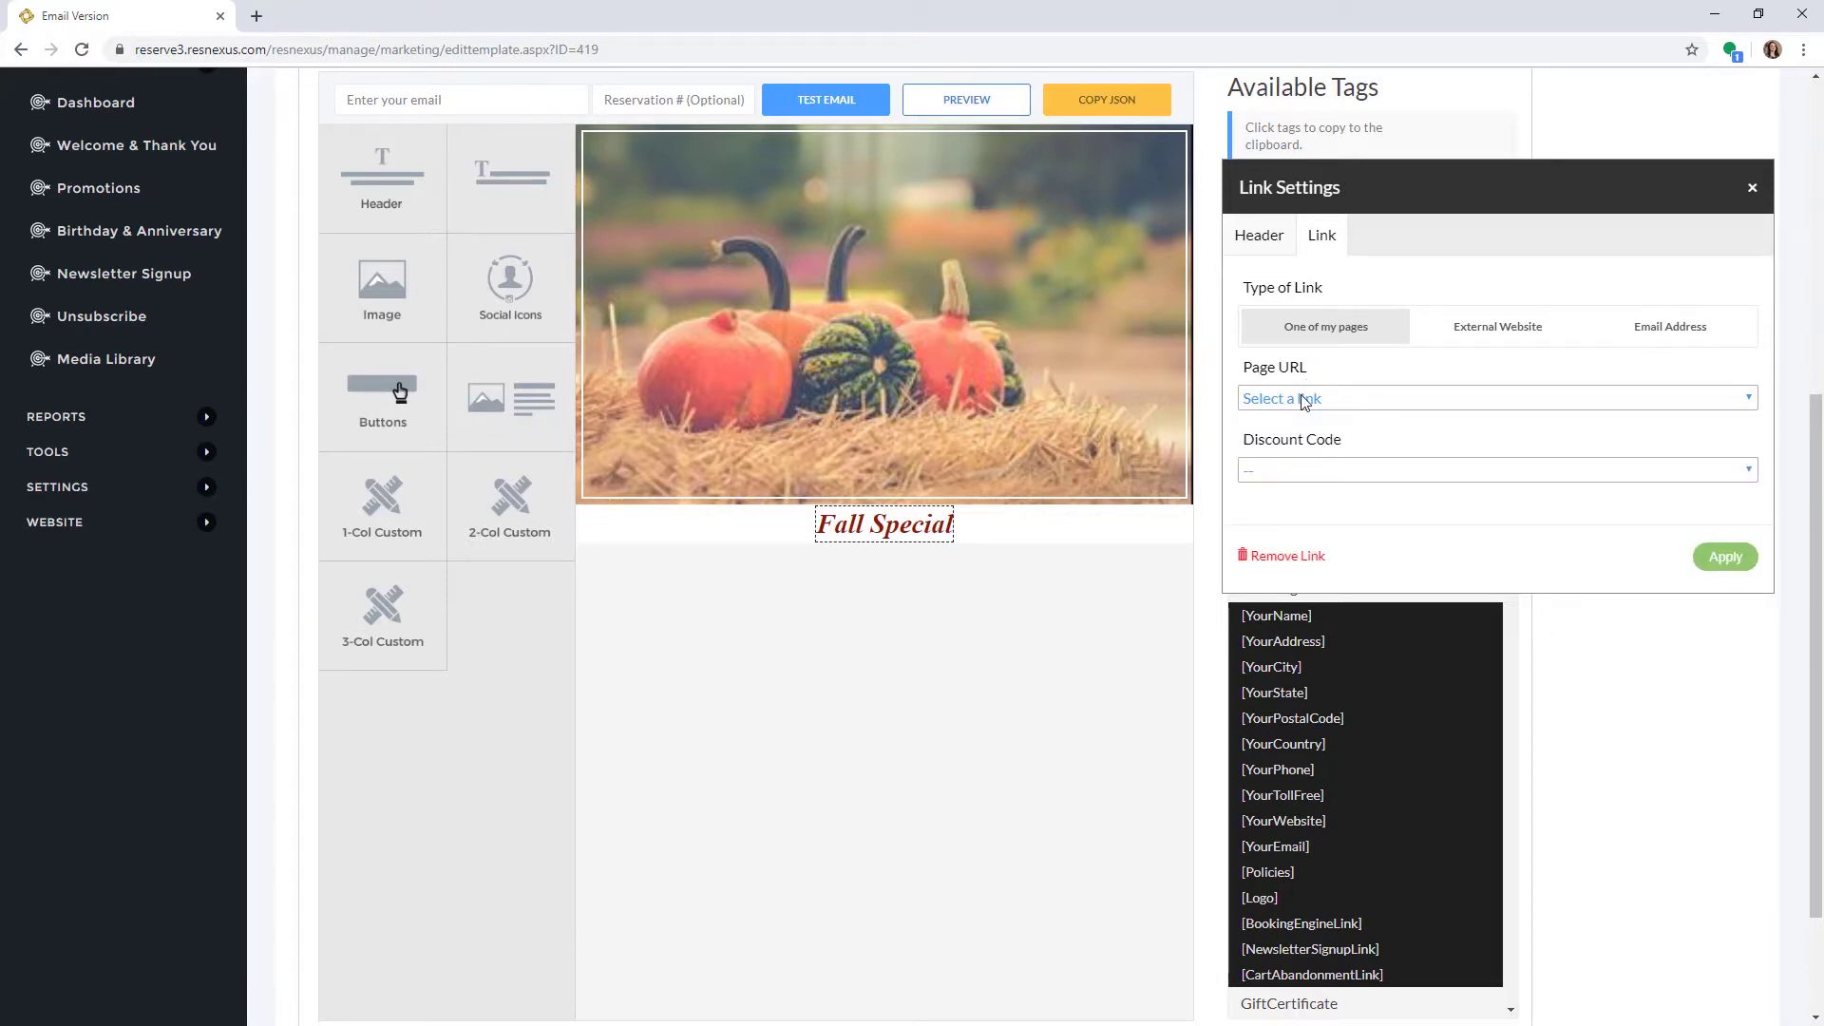
left_click(1467, 329)
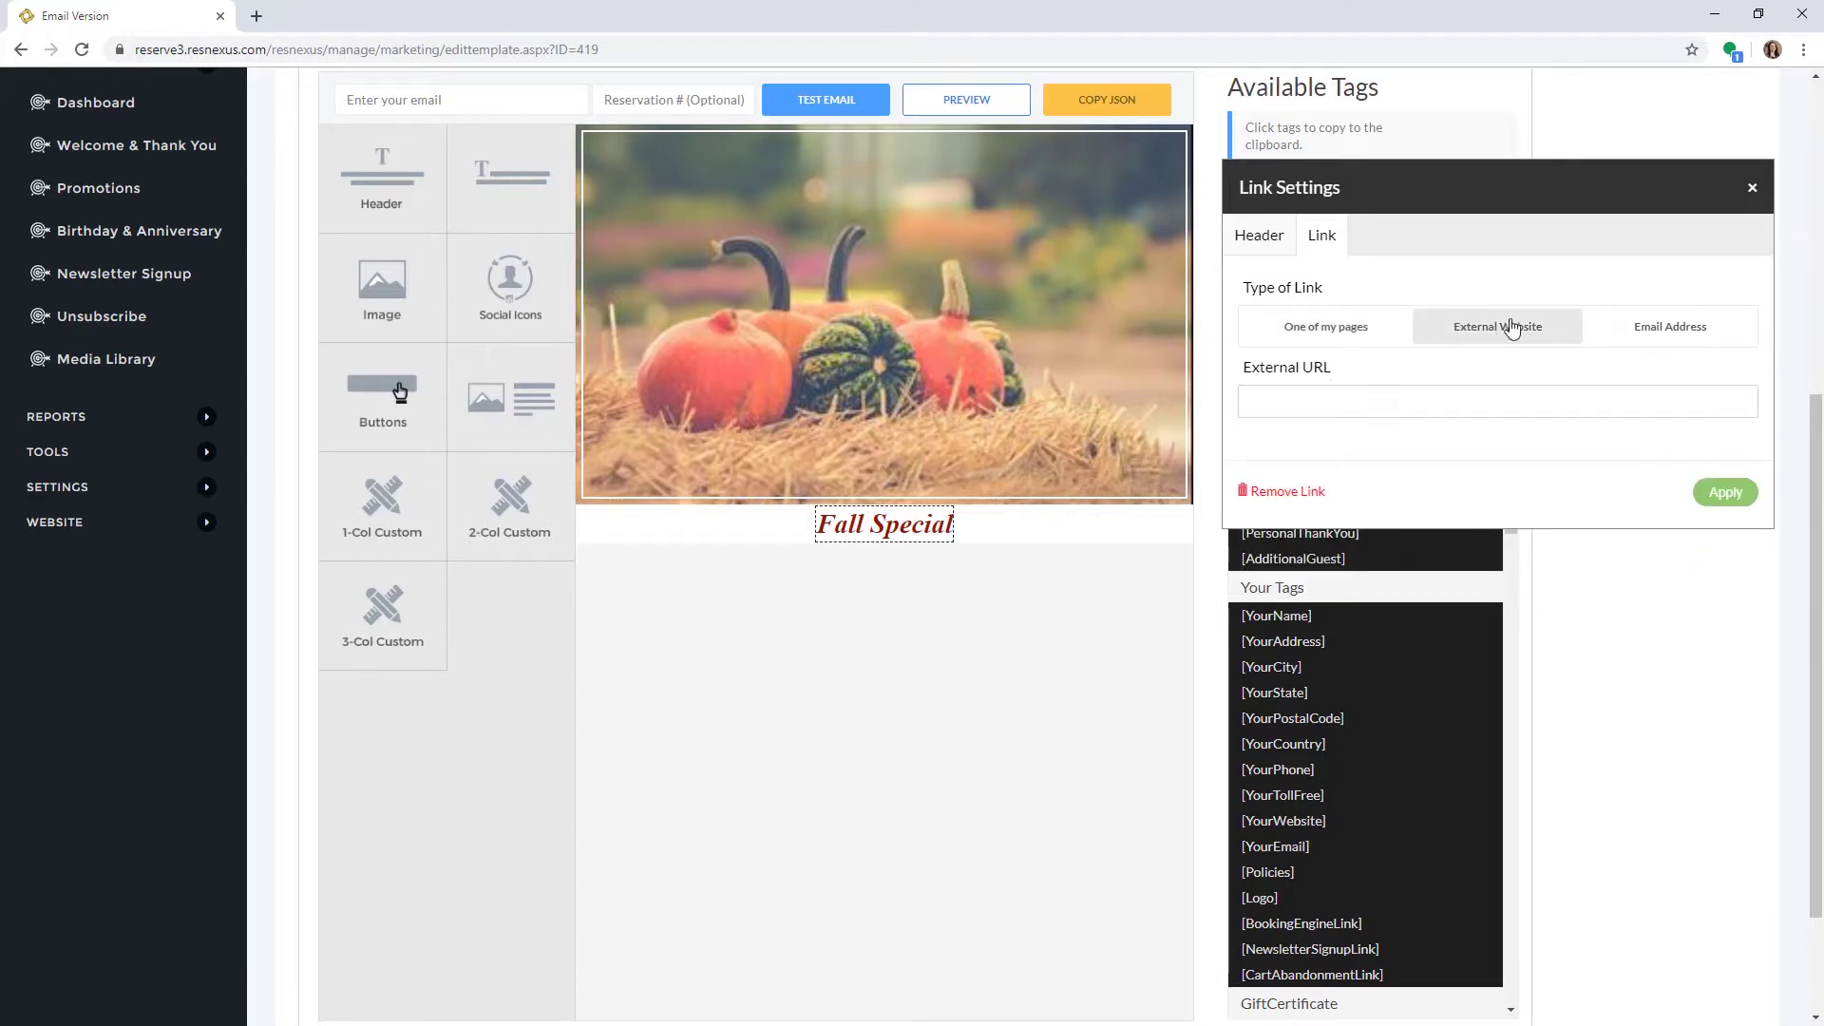
left_click(1642, 327)
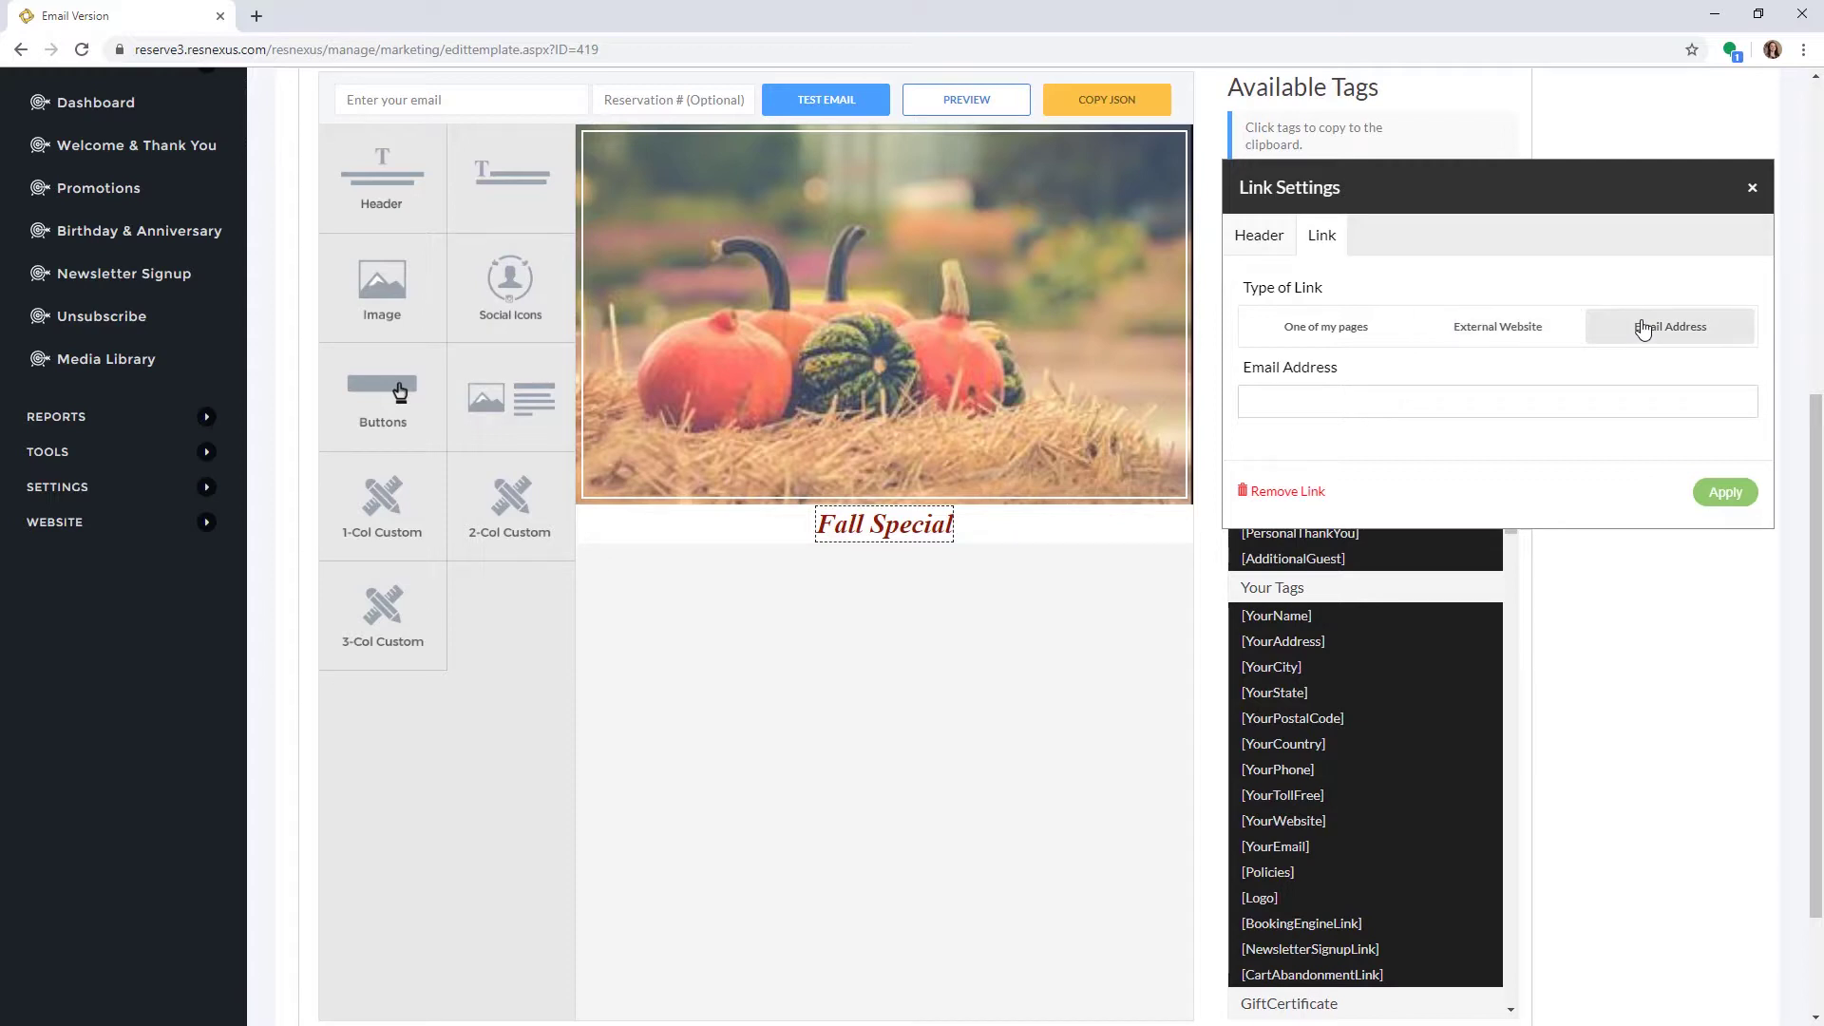
left_click(1707, 496)
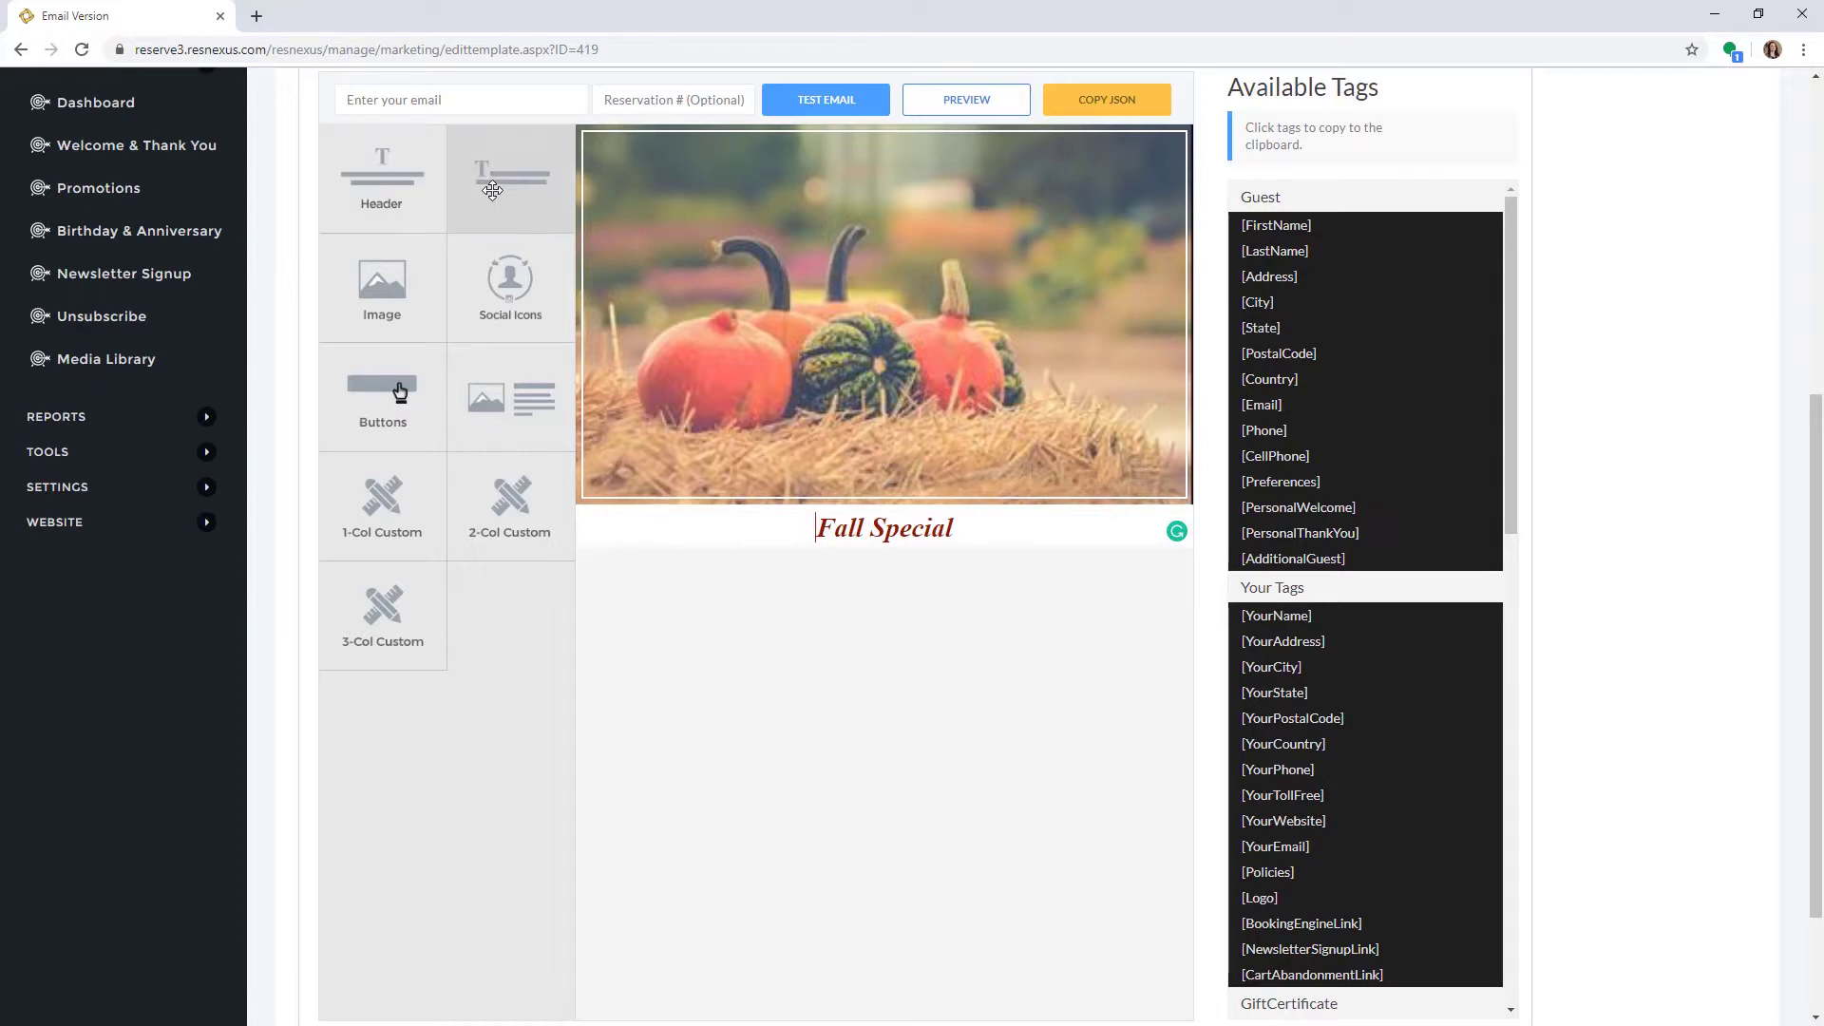
Add a Text block below the heading and paste the preferred-guest promo message.
left_click_drag(506, 176, 761, 627)
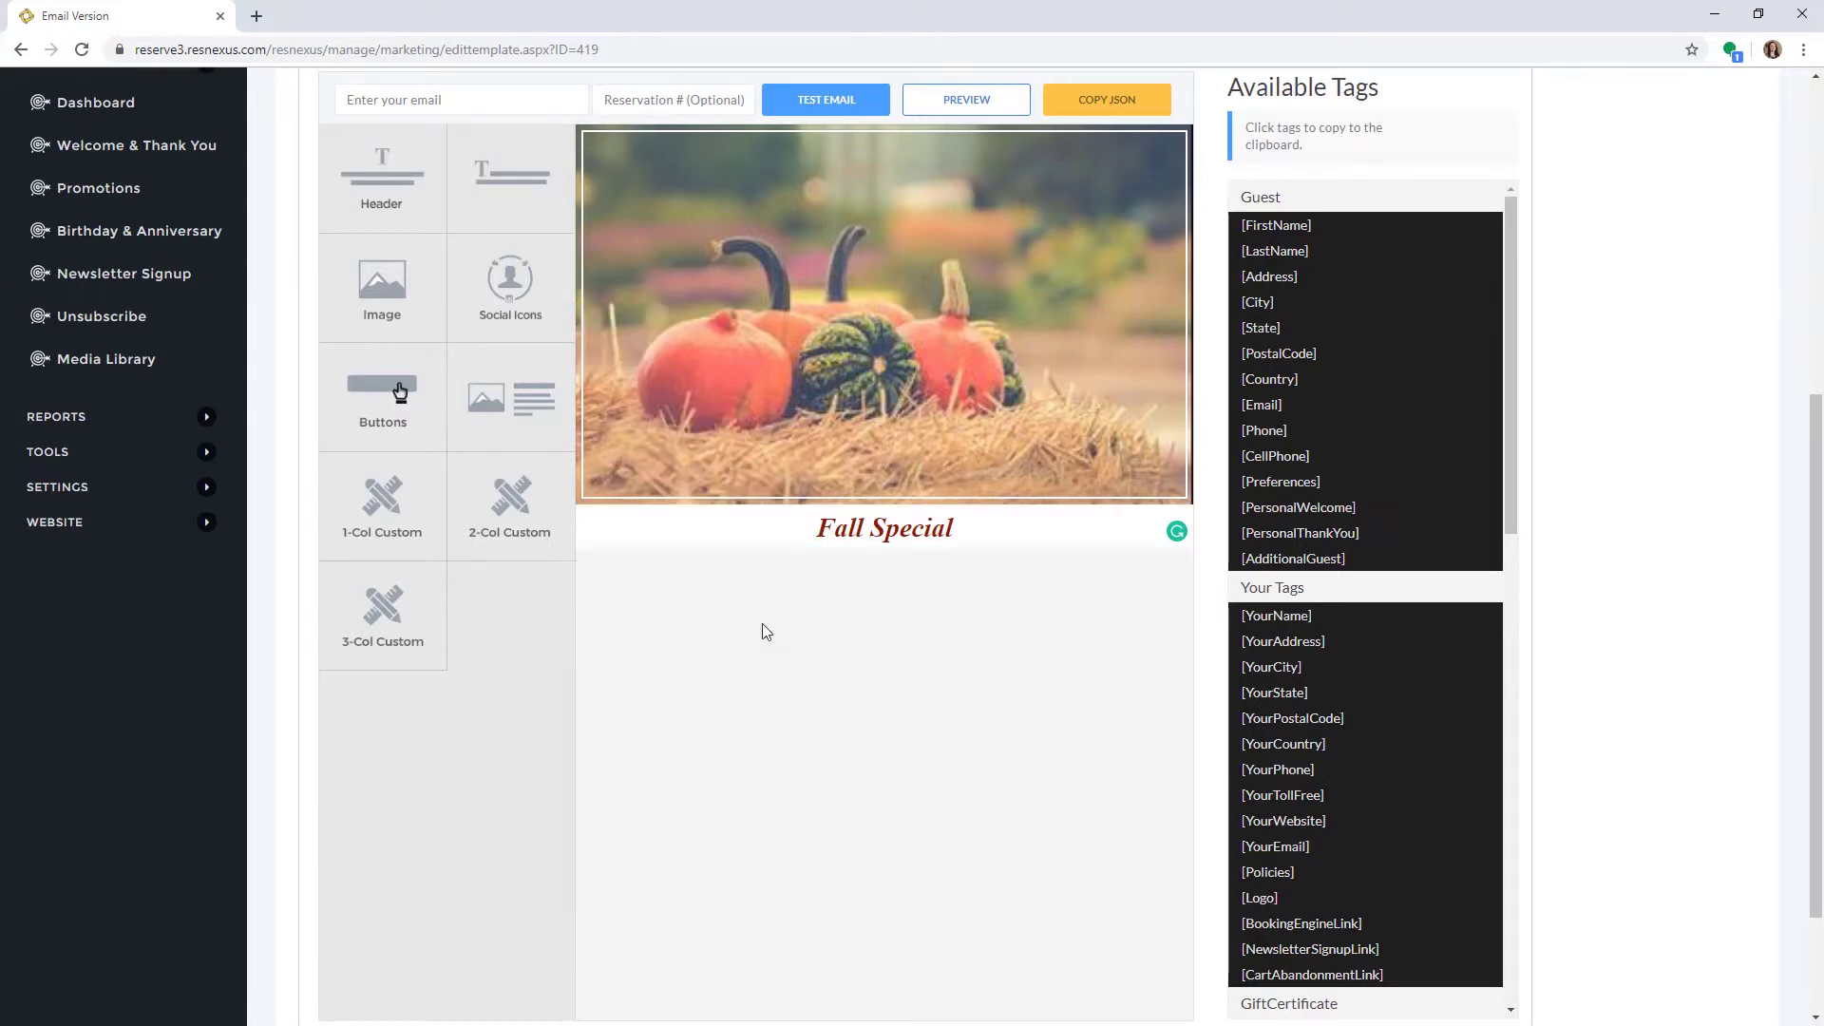
left_click(882, 619)
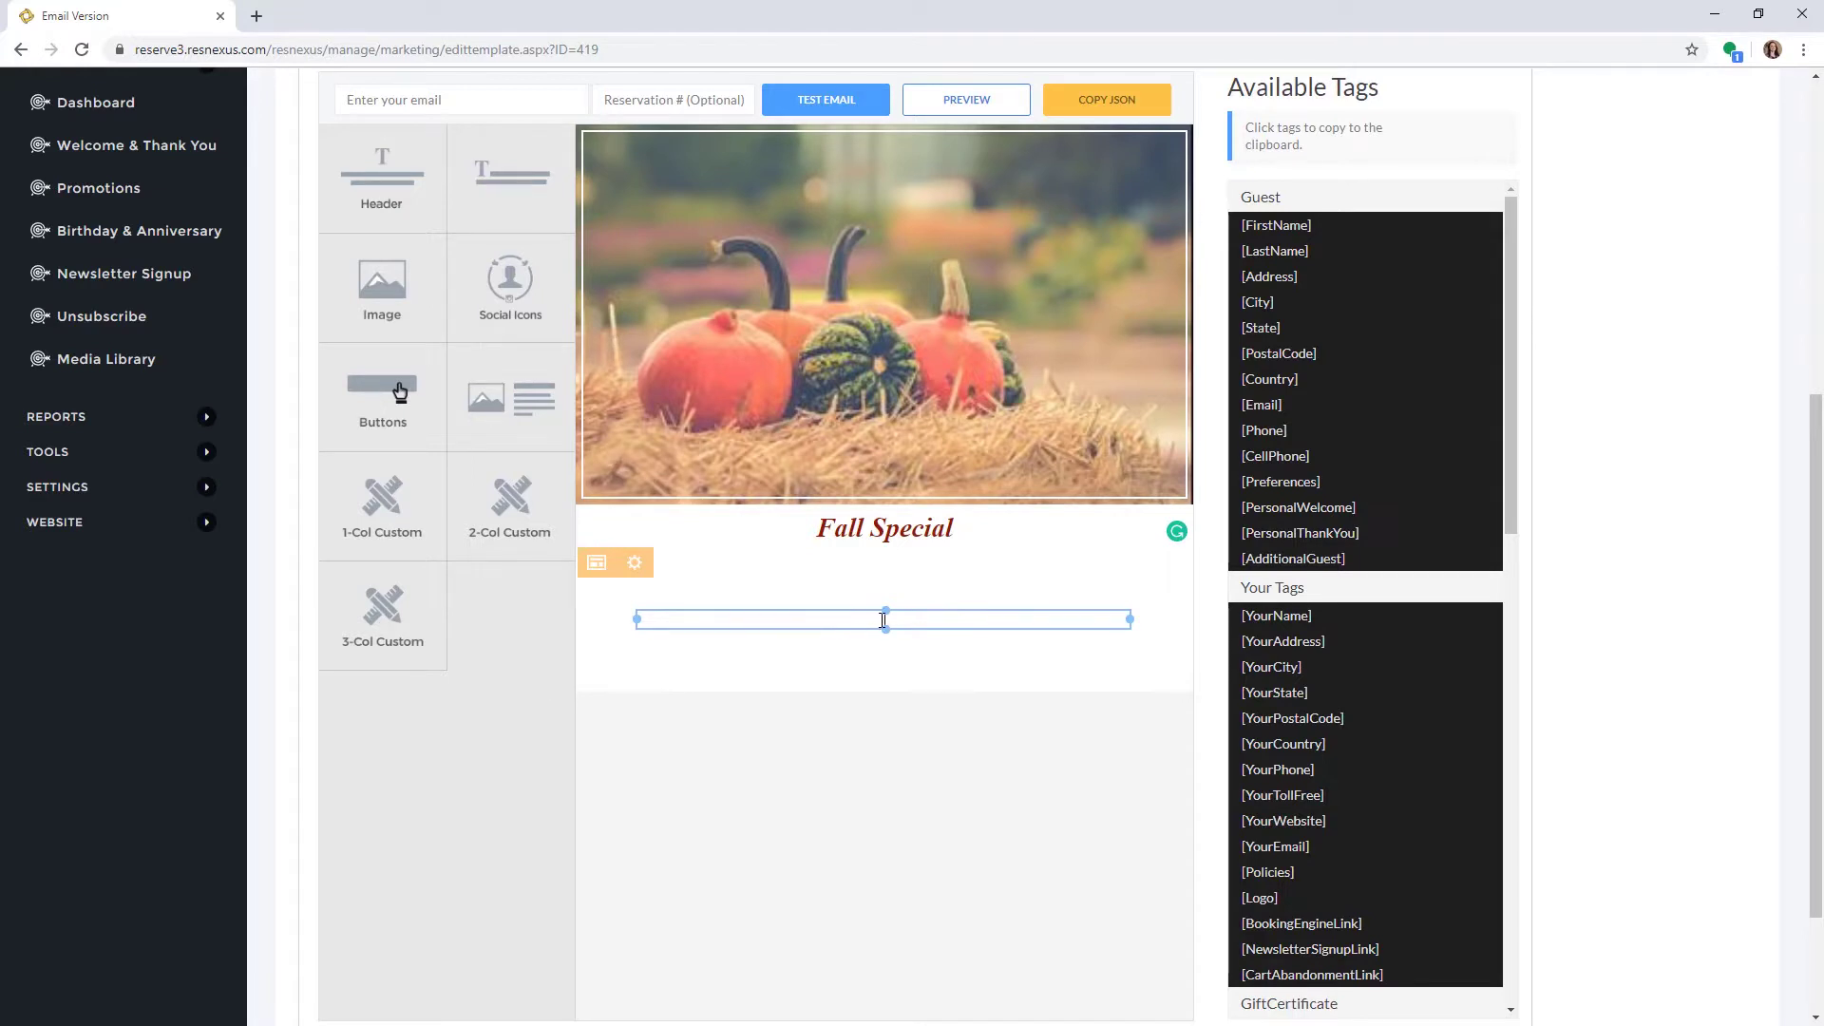
type("We're amazed at how popular [YourName] is this year! As a preferred guest, we don't want to miss seeing you again this season.  Call us today at [YourPhone]")
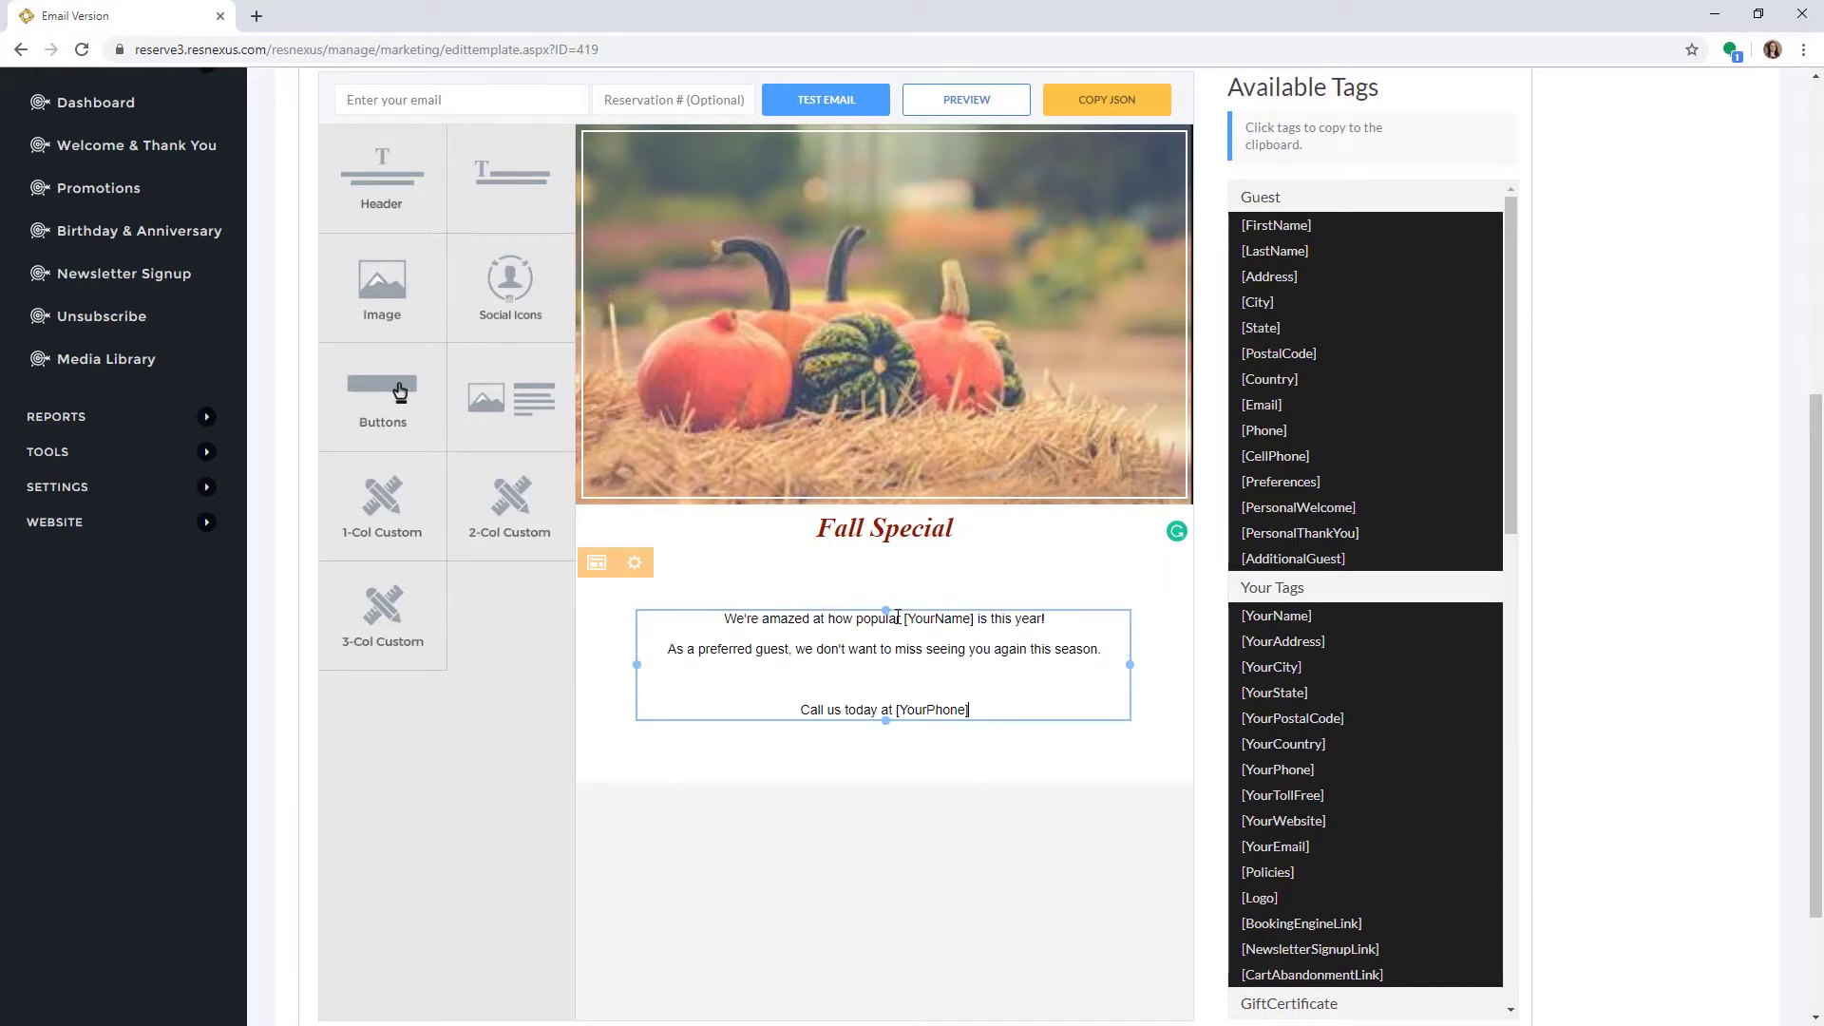
Select the promo text, finish editing, and open the row's Layout Settings.
left_click_drag(974, 714, 728, 622)
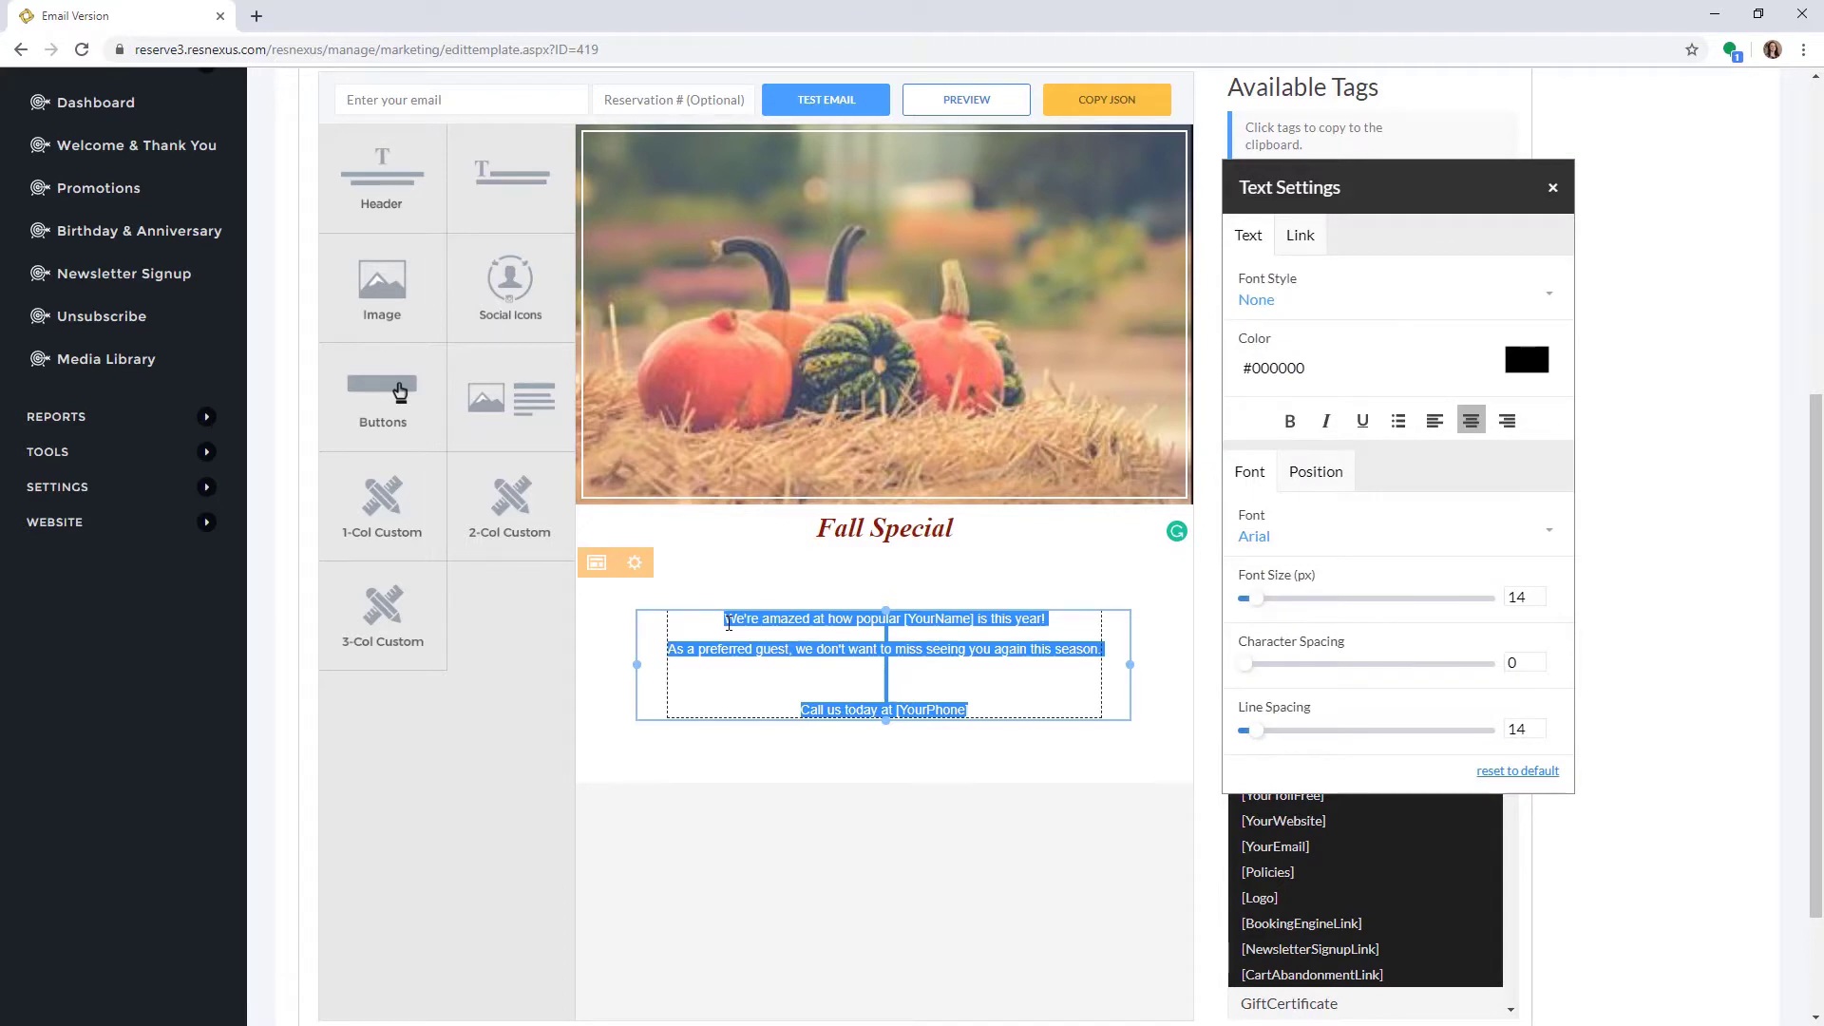
left_click(821, 646)
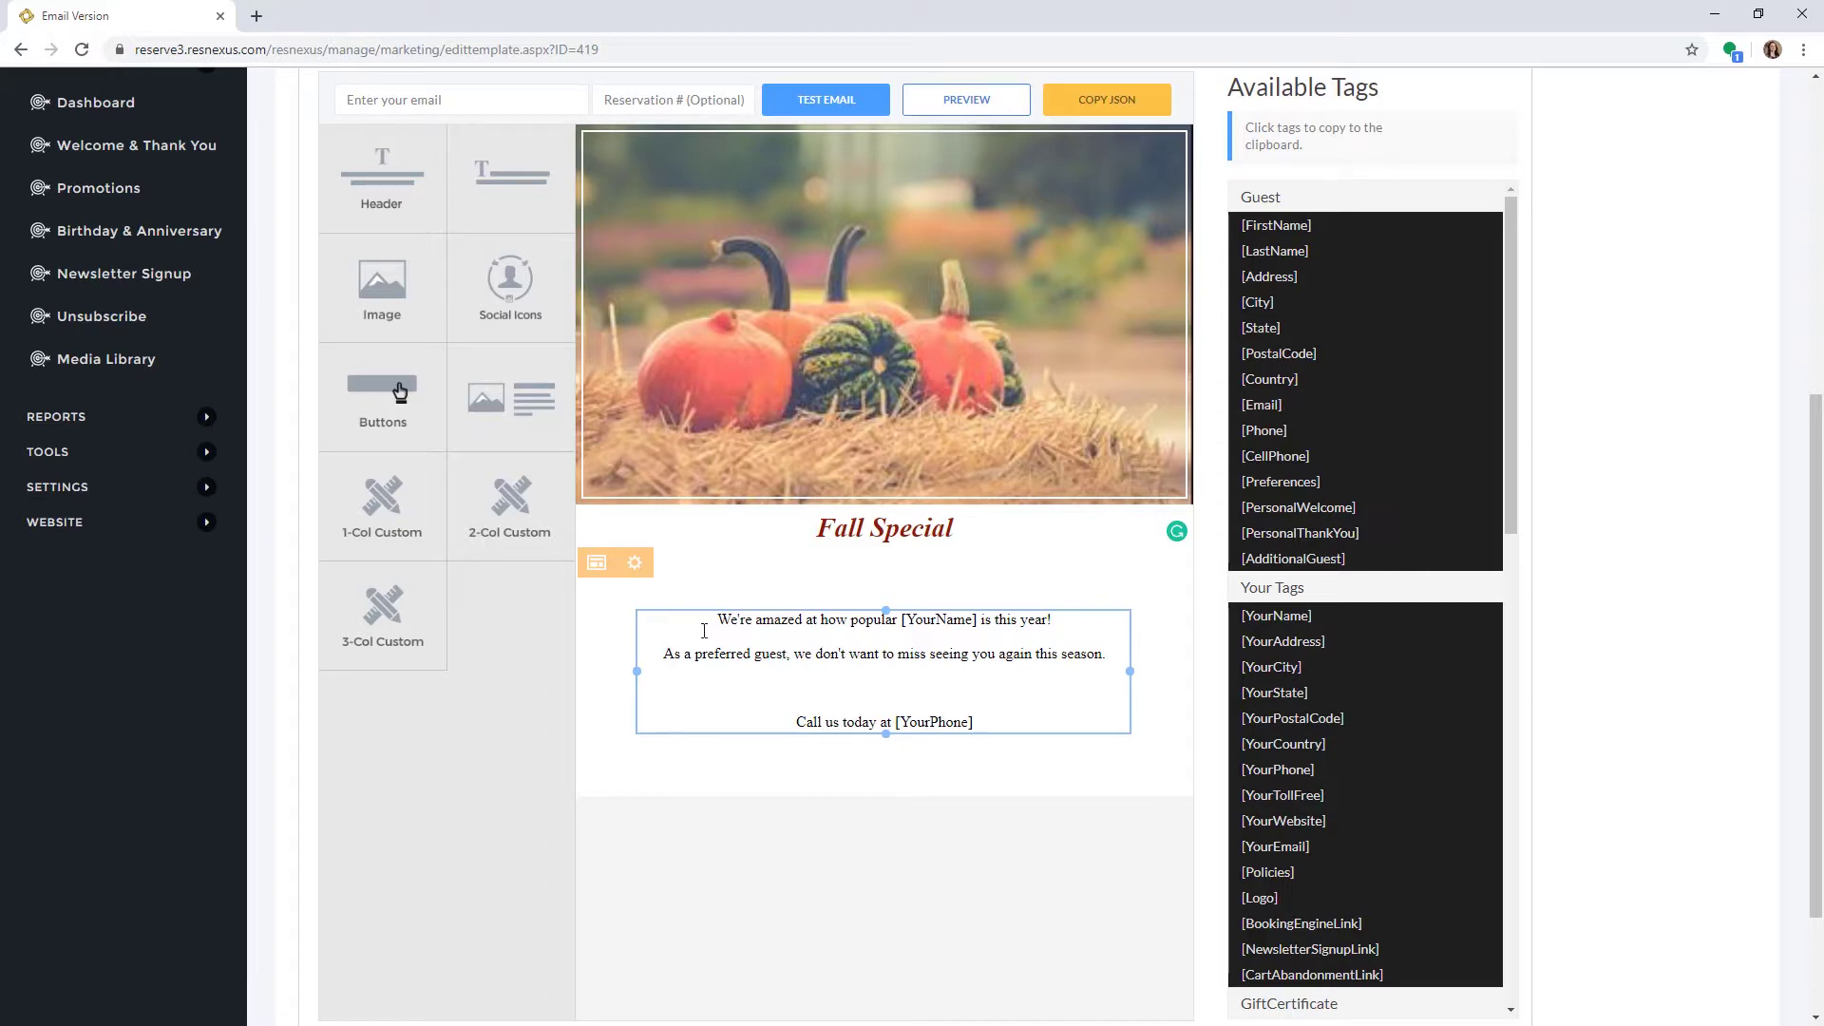
left_click(633, 566)
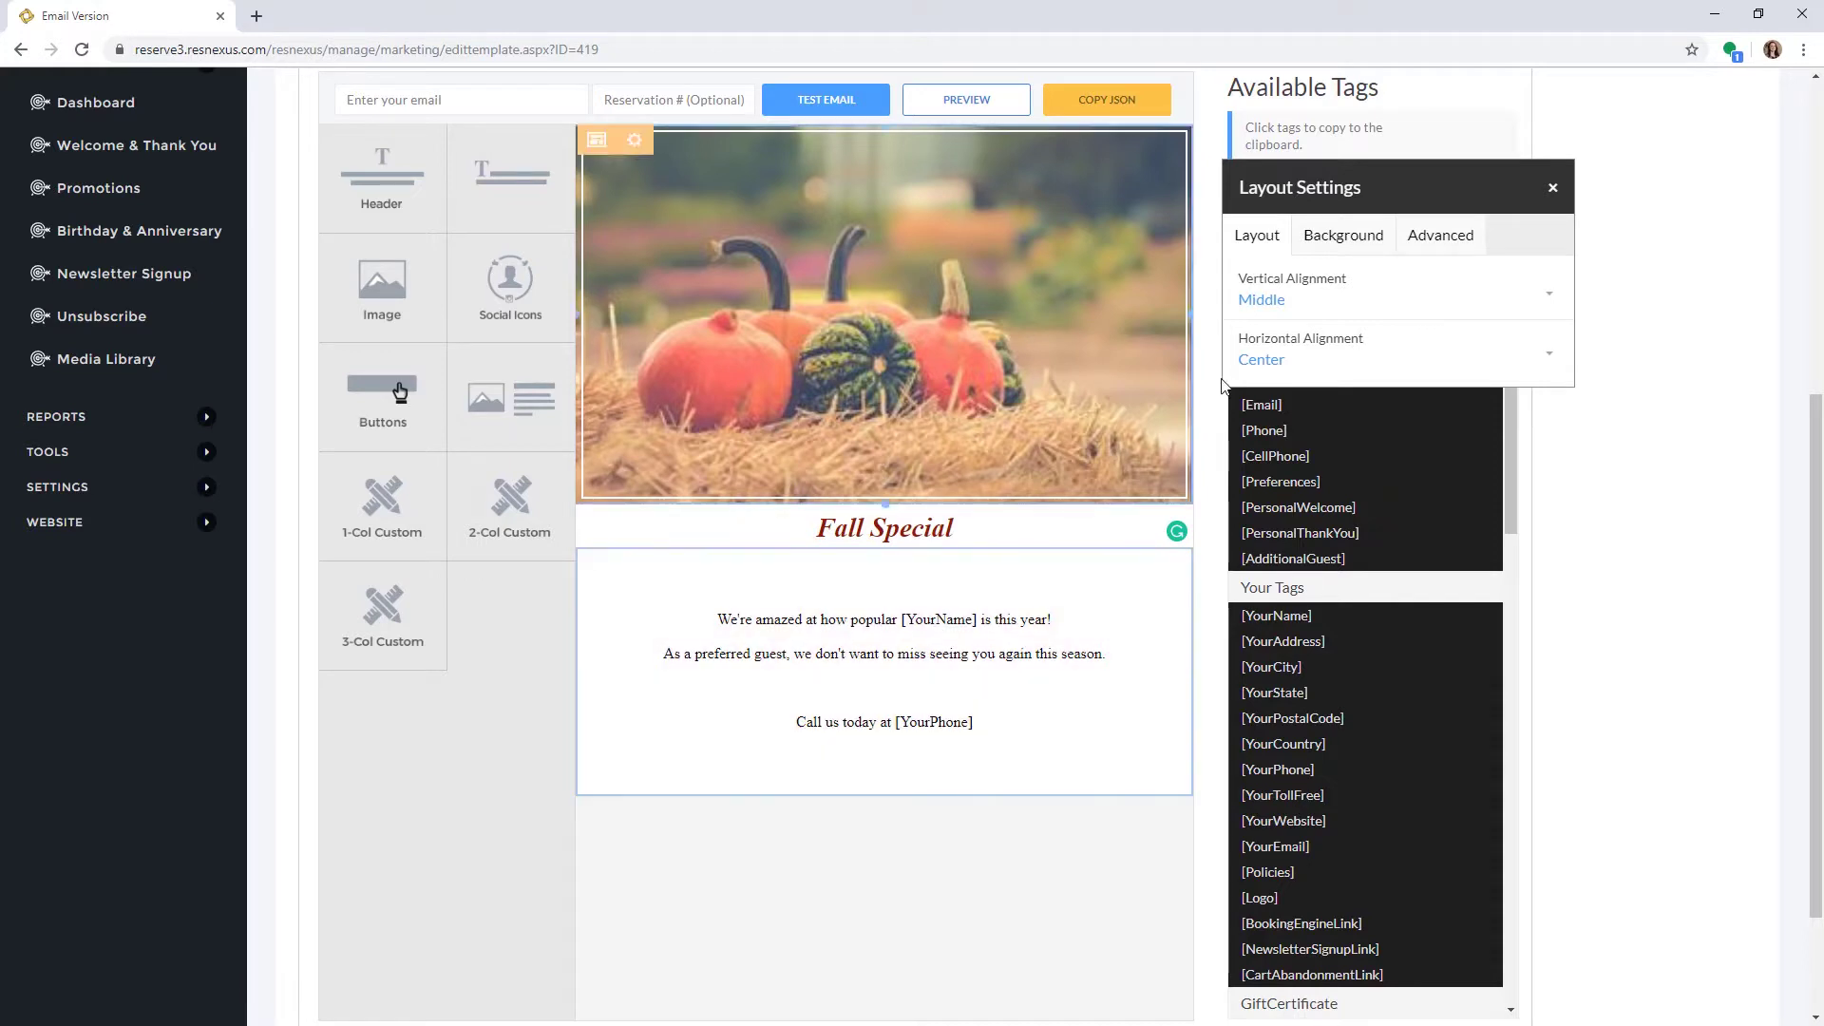
Set the row's minimum height to 20 and padding to left 0, right 0, top 2.25, bottom 2.5.
left_click(1445, 245)
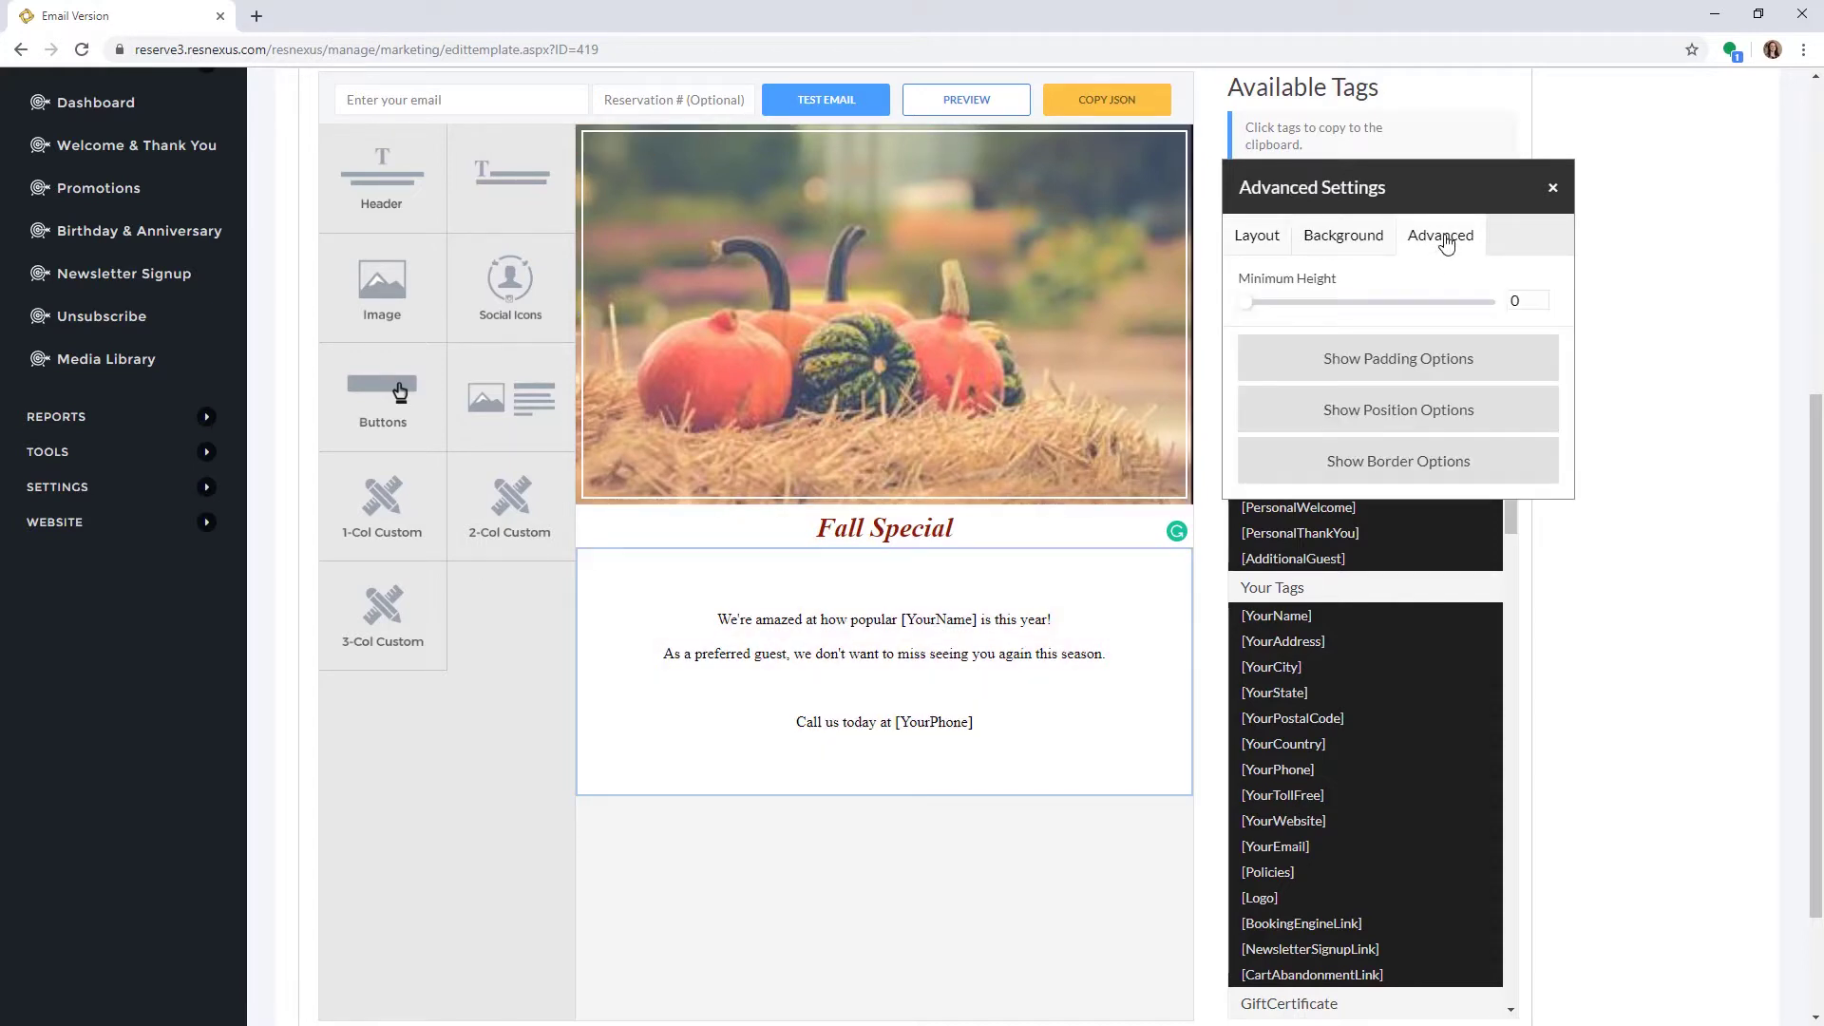
mouse_move(1259, 313)
left_mouse_down()
mouse_move(1308, 309)
mouse_move(1245, 311)
left_mouse_up()
left_click(1349, 366)
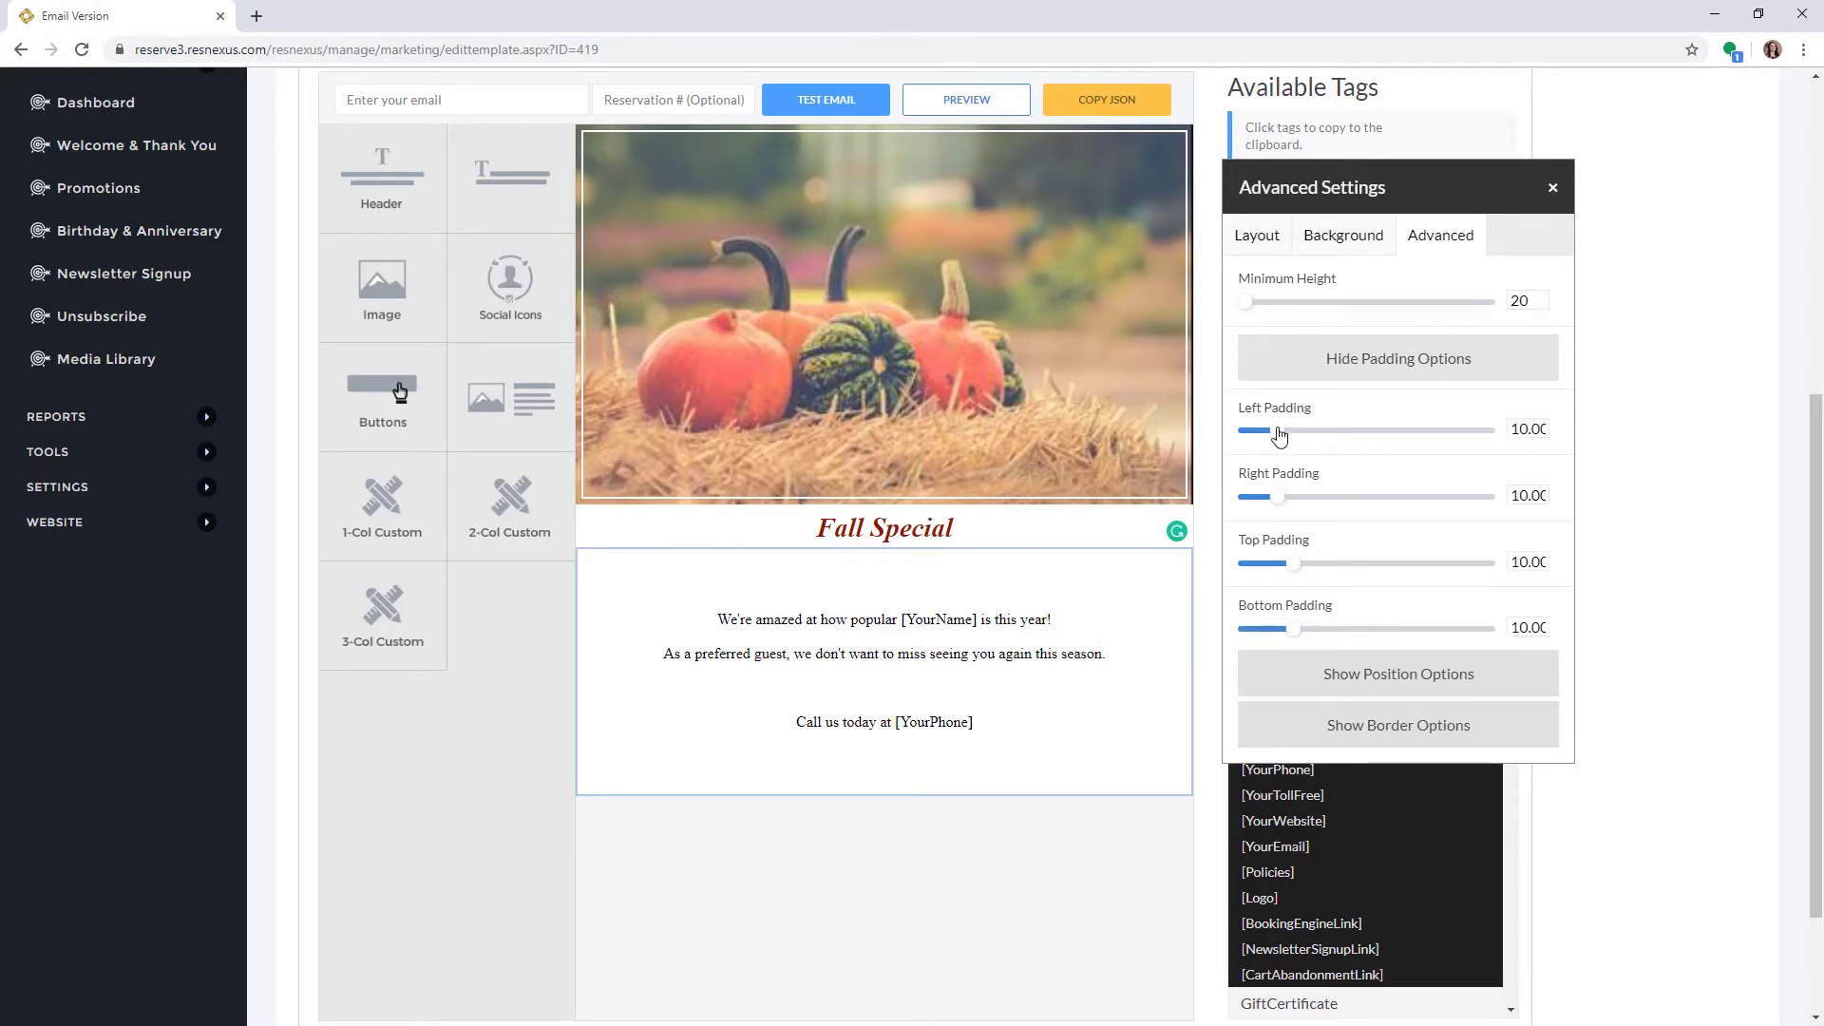
left_click_drag(1277, 430, 1240, 433)
left_click_drag(1278, 501, 1242, 498)
left_click_drag(1292, 565, 1253, 568)
left_click_drag(1294, 629, 1260, 635)
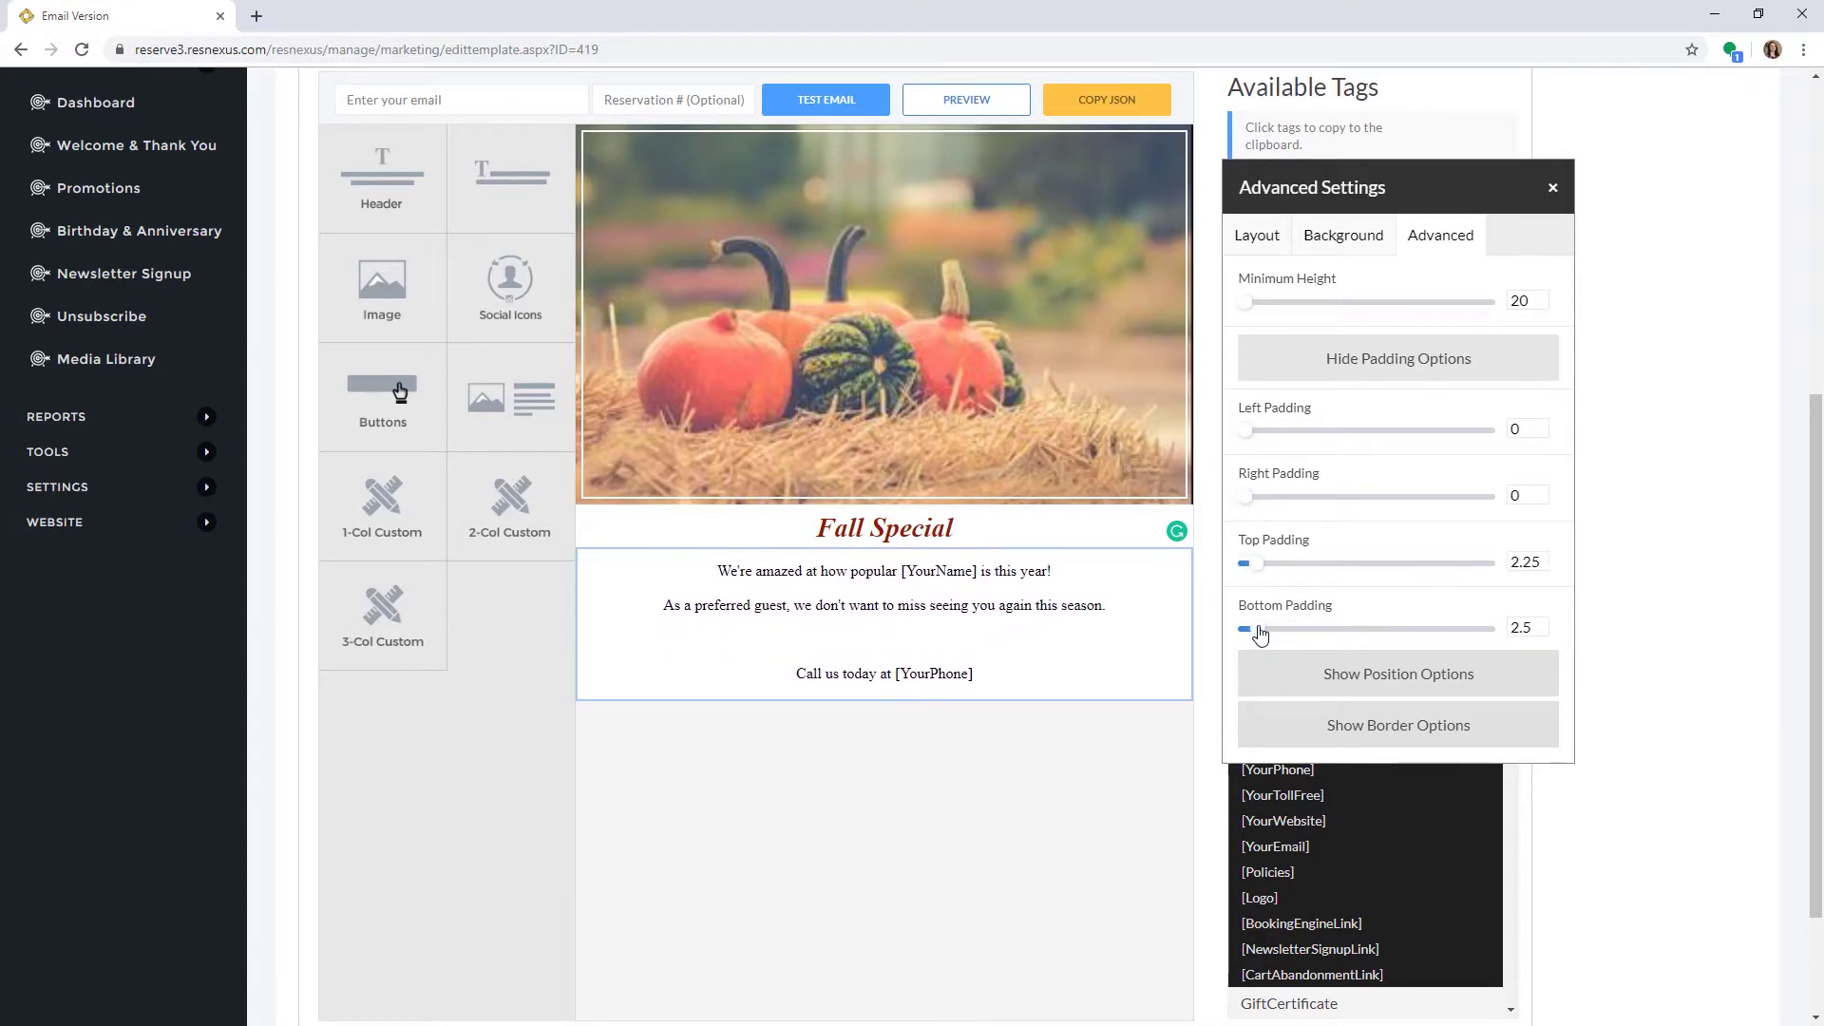
left_click(1342, 366)
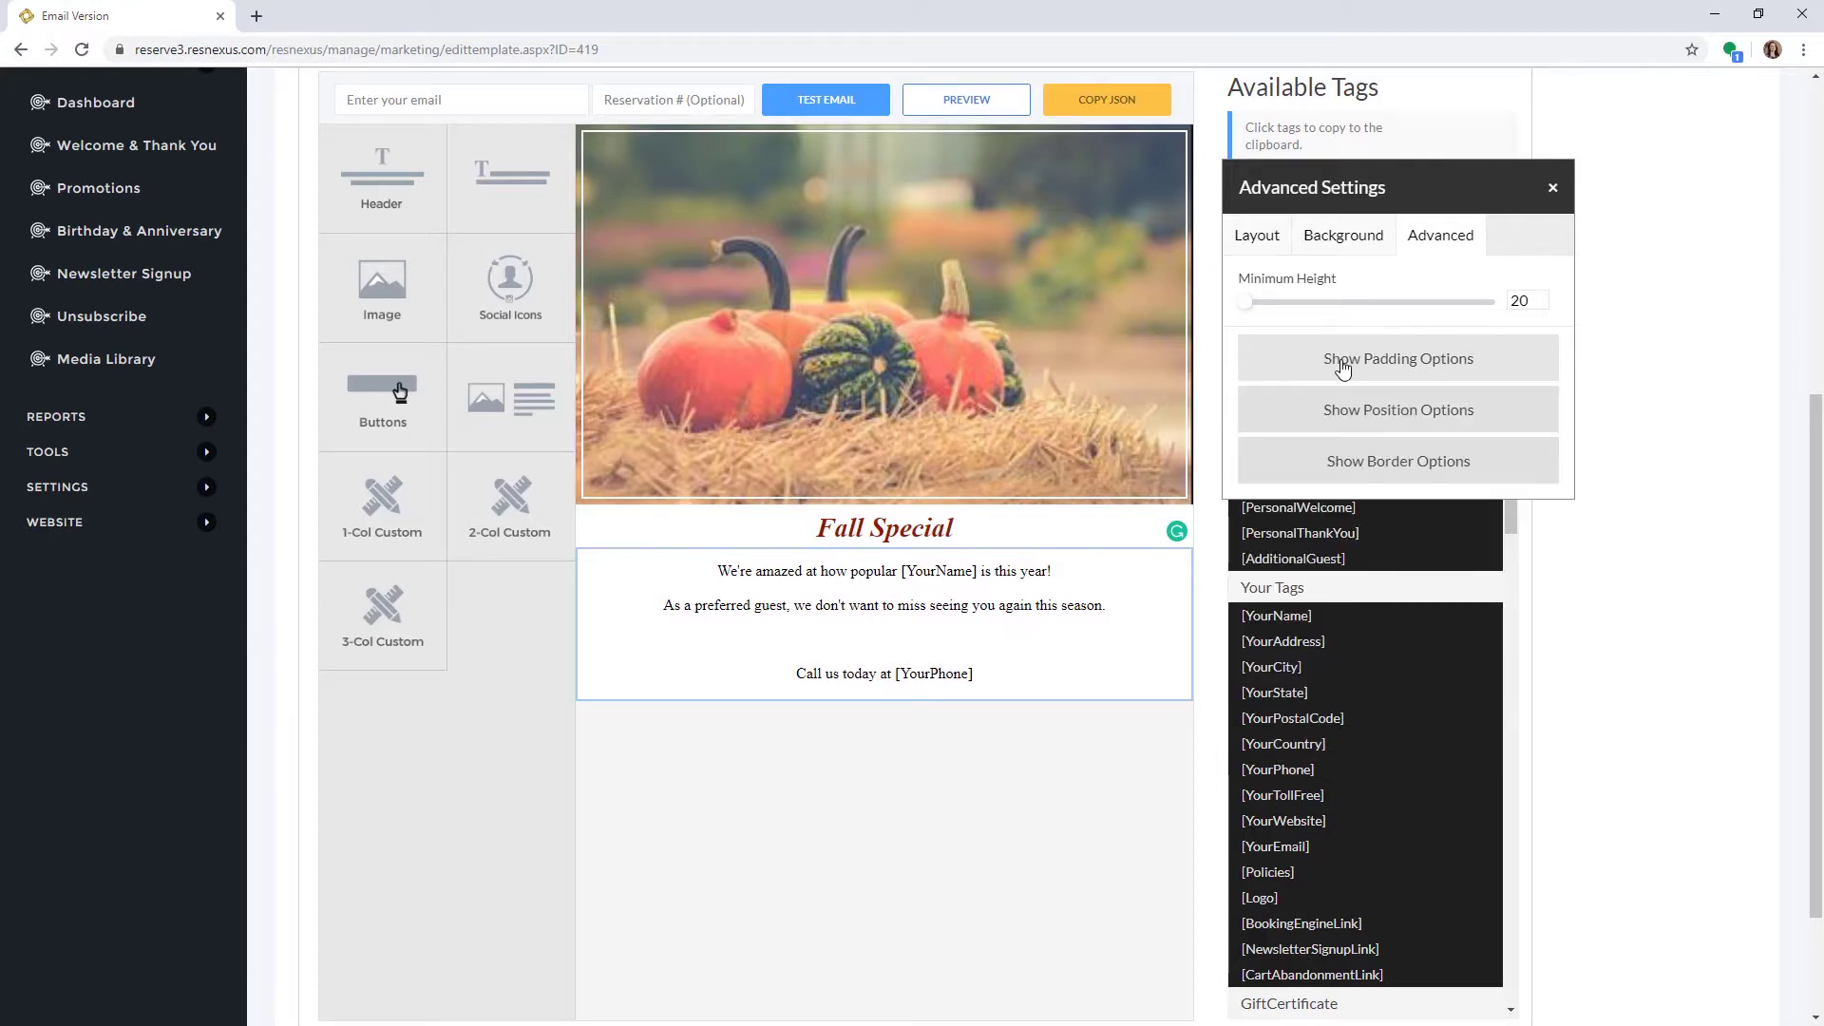
Review the row's position, margin and border options without keeping changes, then close the settings.
left_click(1343, 417)
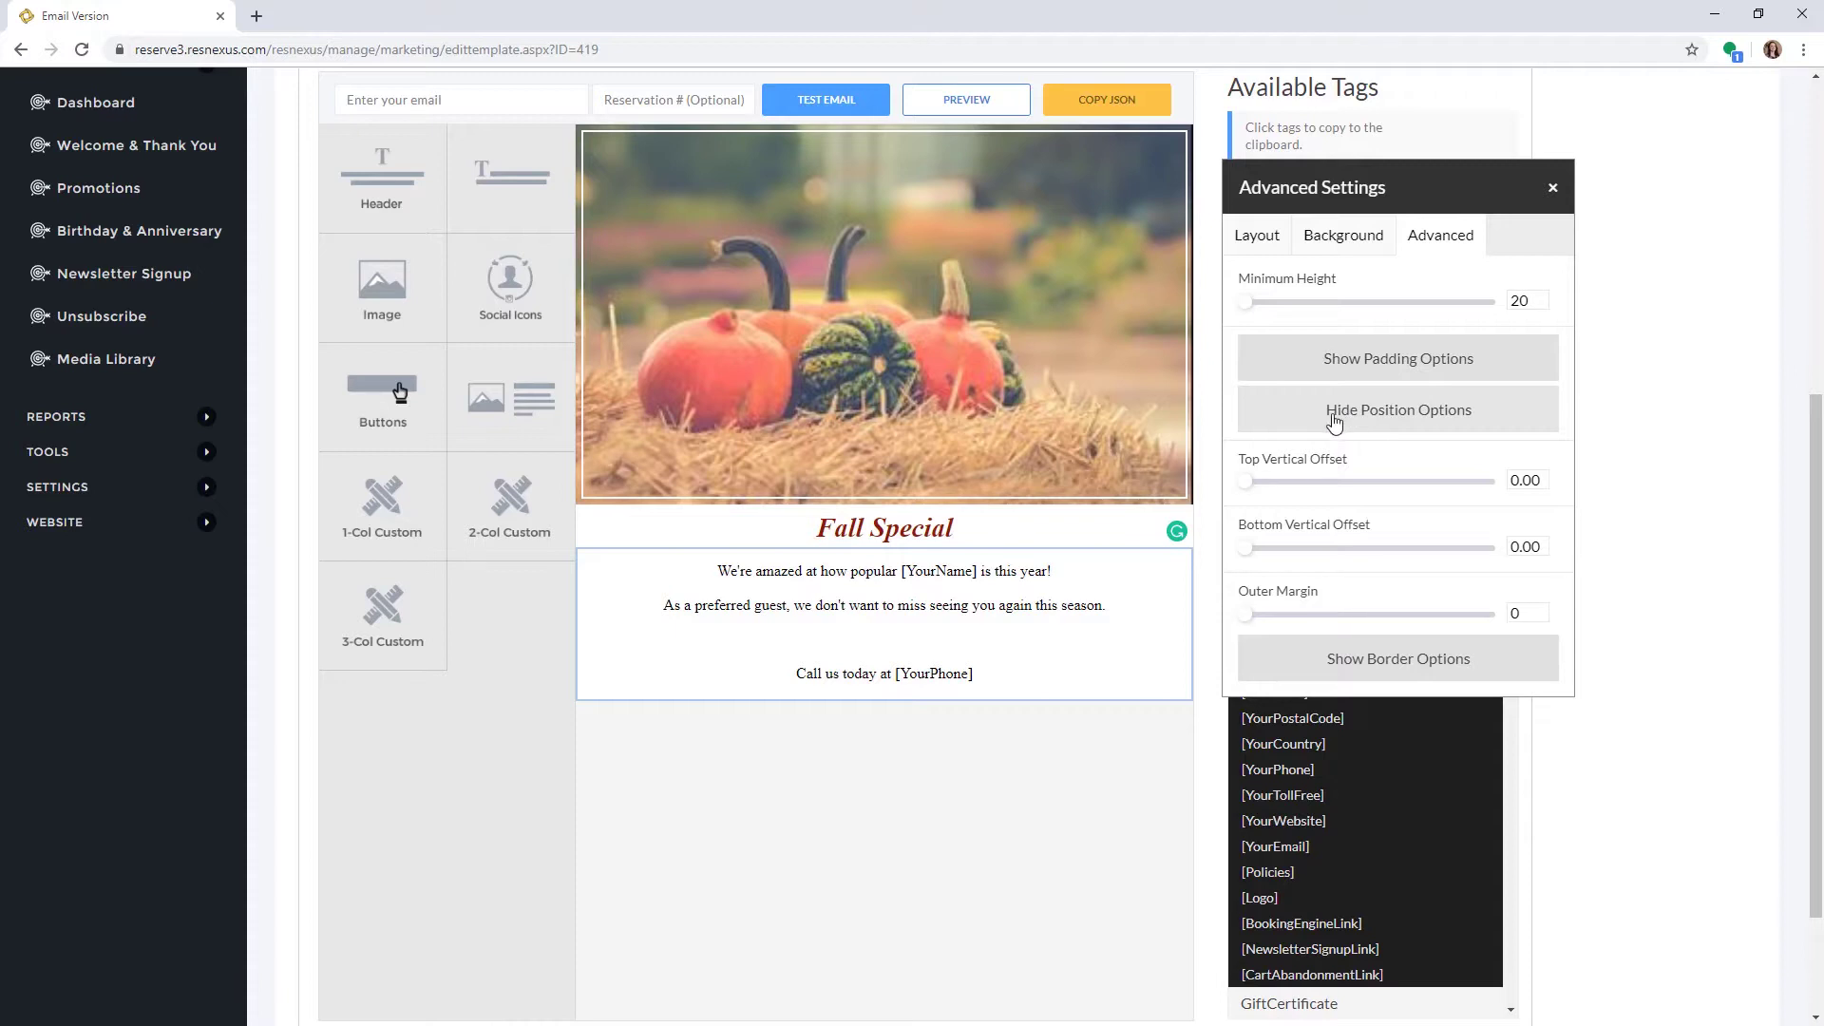
left_click_drag(1243, 485, 1245, 486)
left_click_drag(1246, 551, 1245, 550)
mouse_move(1246, 614)
left_mouse_down()
mouse_move(1267, 622)
mouse_move(1244, 619)
left_mouse_up()
left_click(1341, 419)
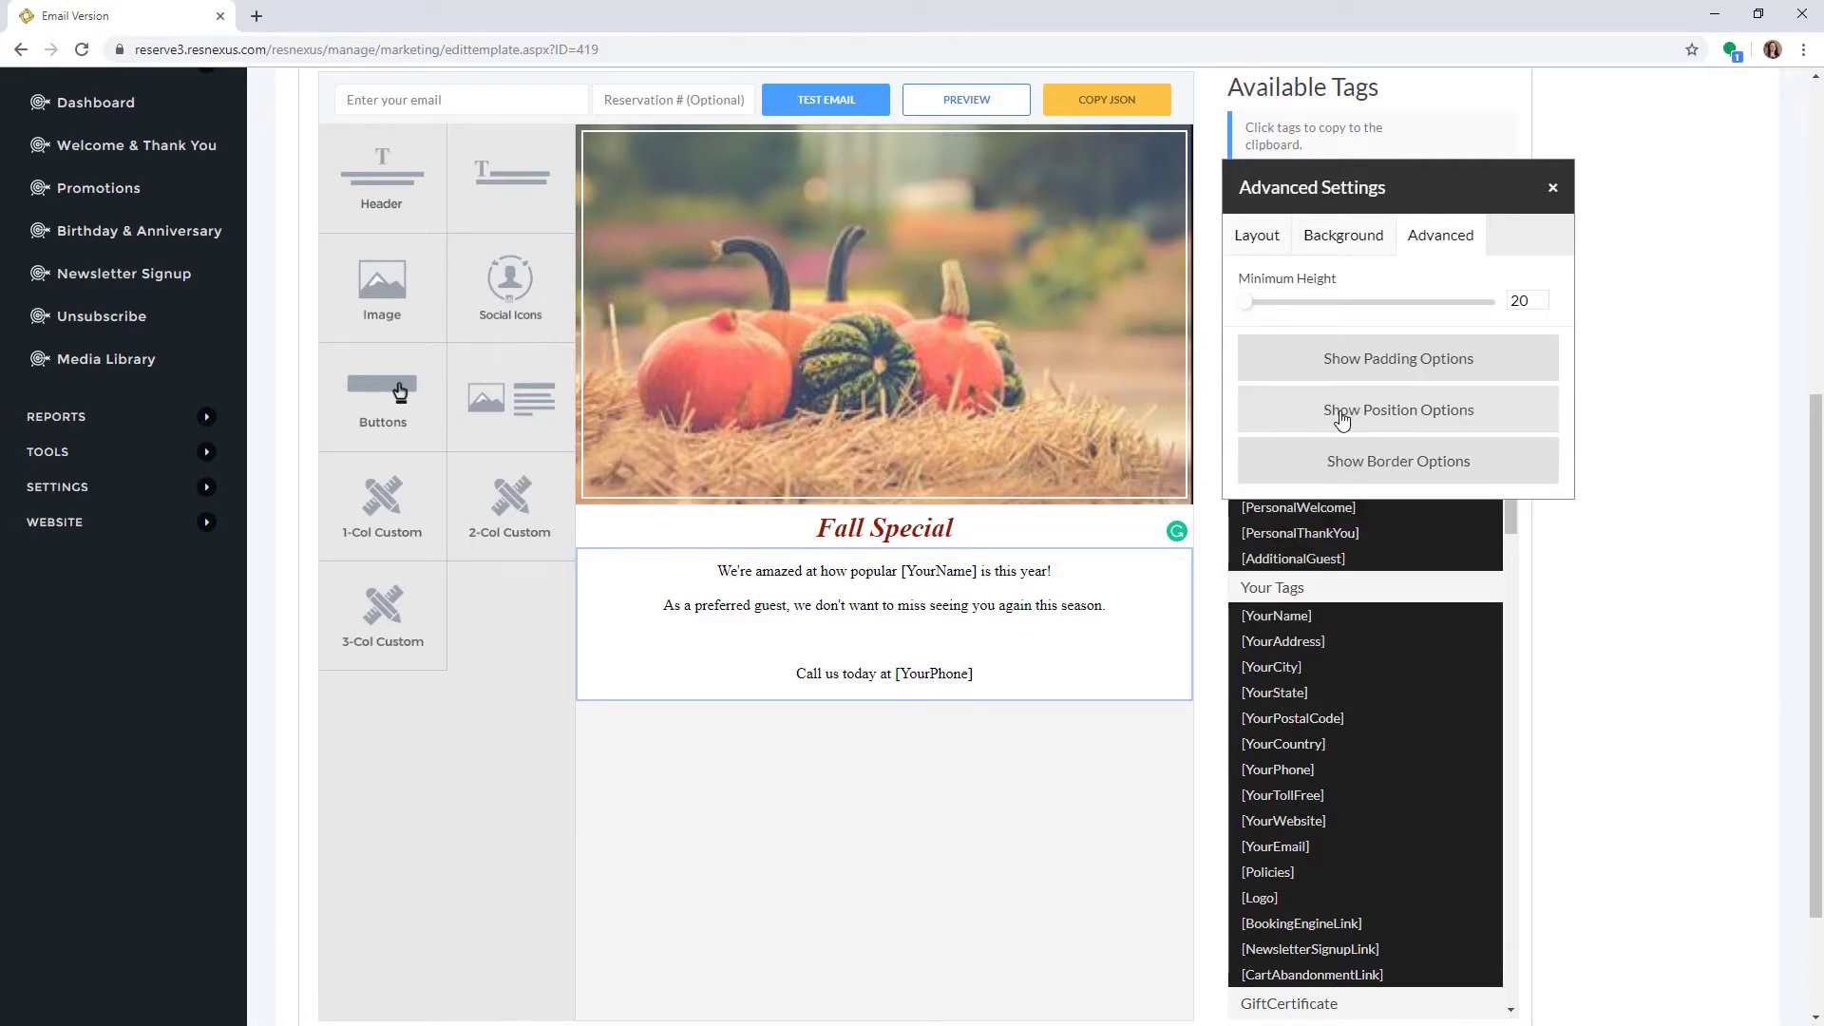
left_click(1367, 474)
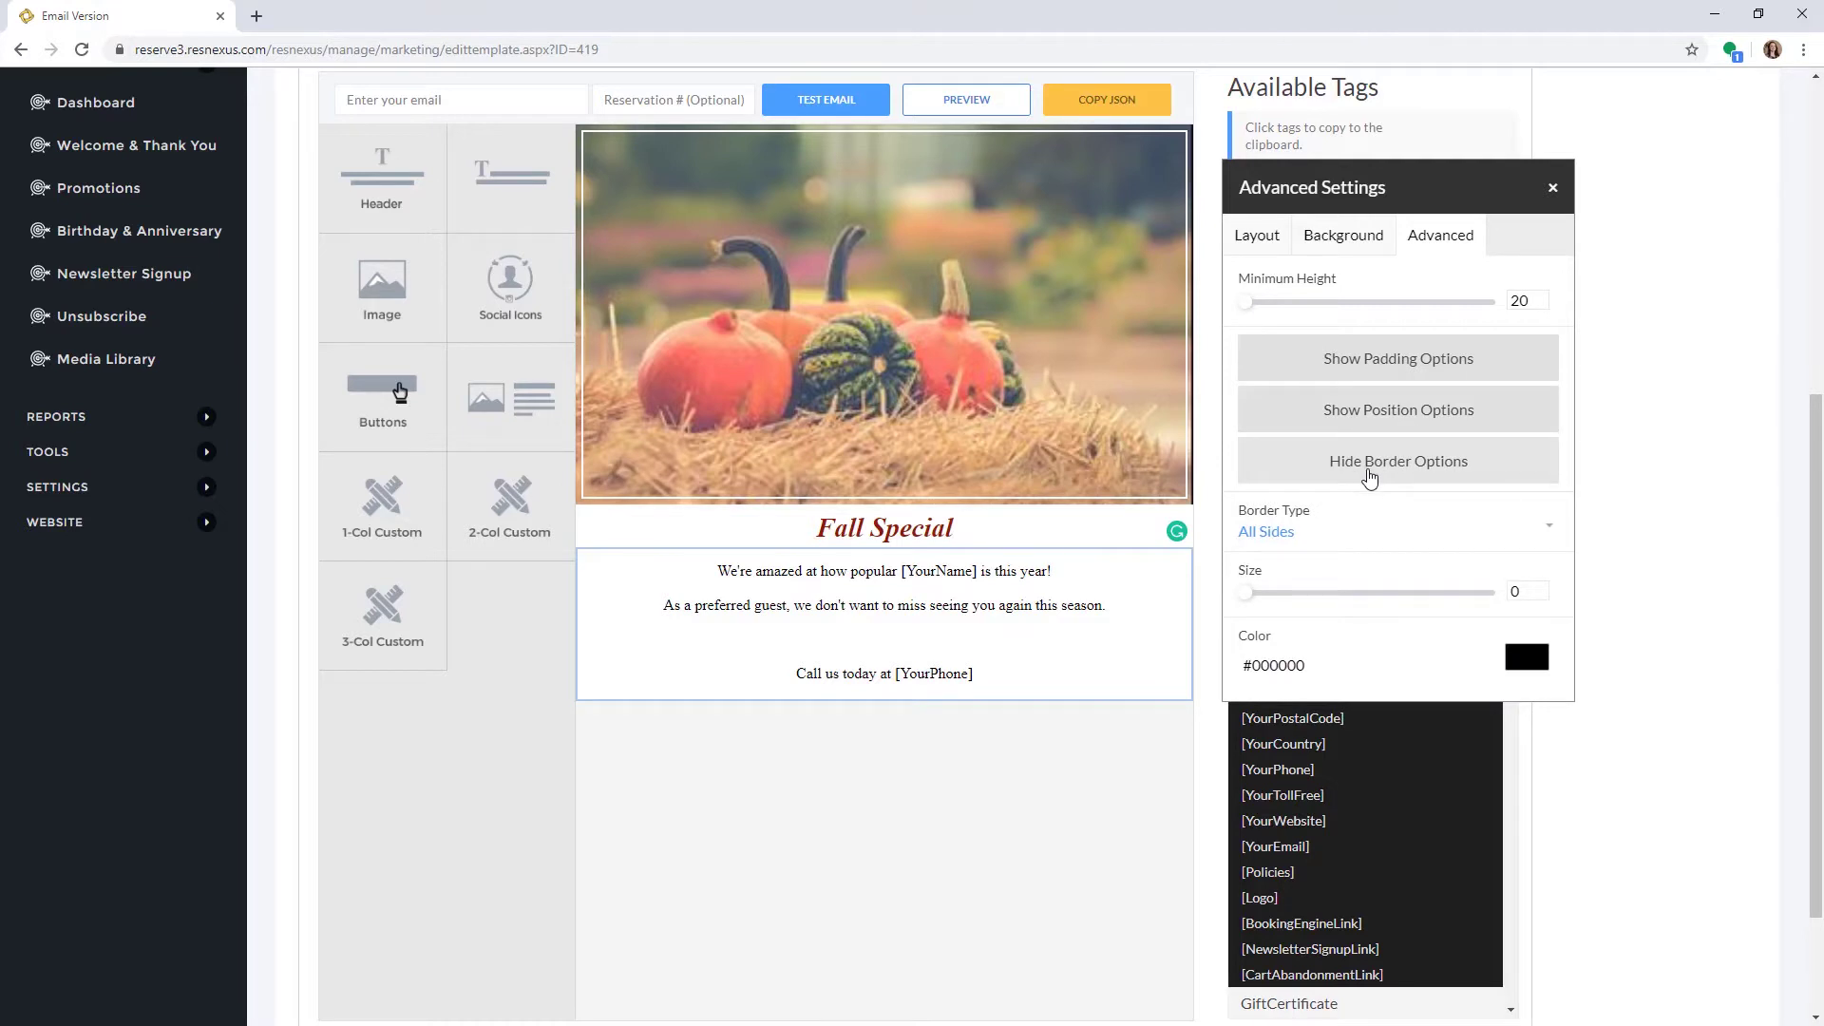
left_click(1552, 188)
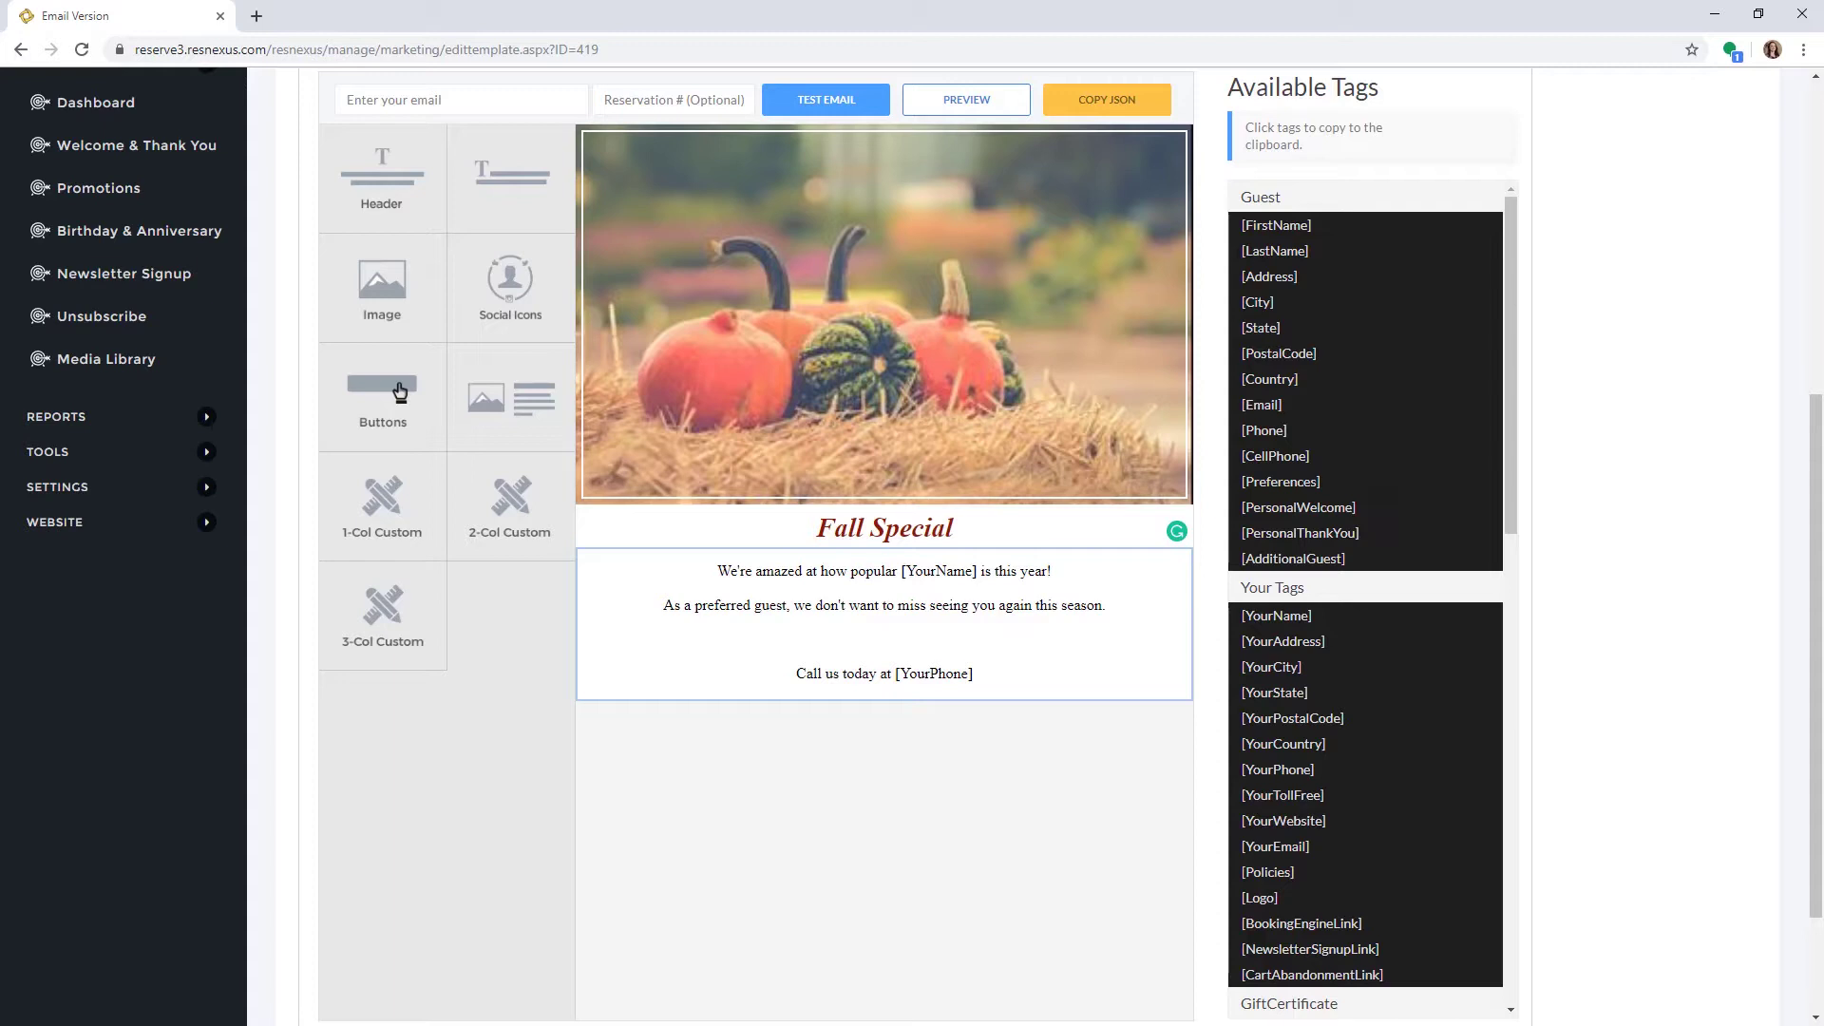
Add a Button block below the promo text with Custom type and Large Rounded style.
left_click_drag(391, 397, 779, 741)
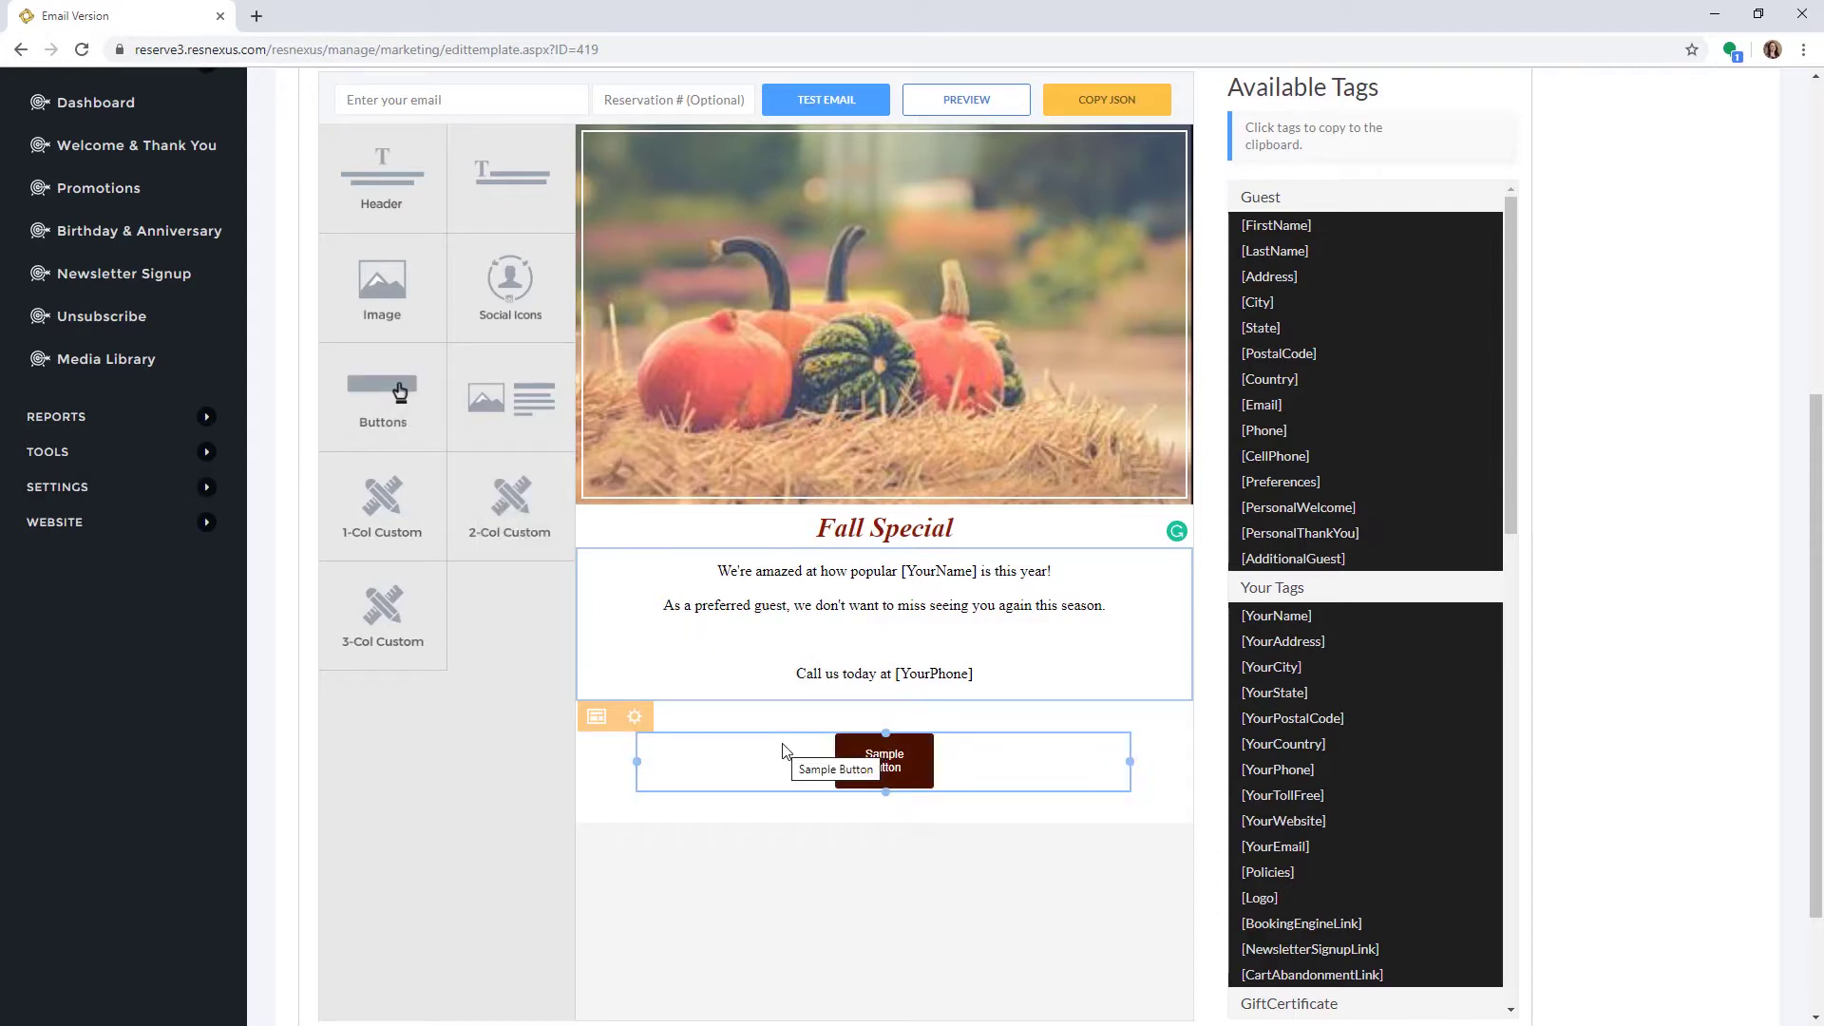
left_click(850, 774)
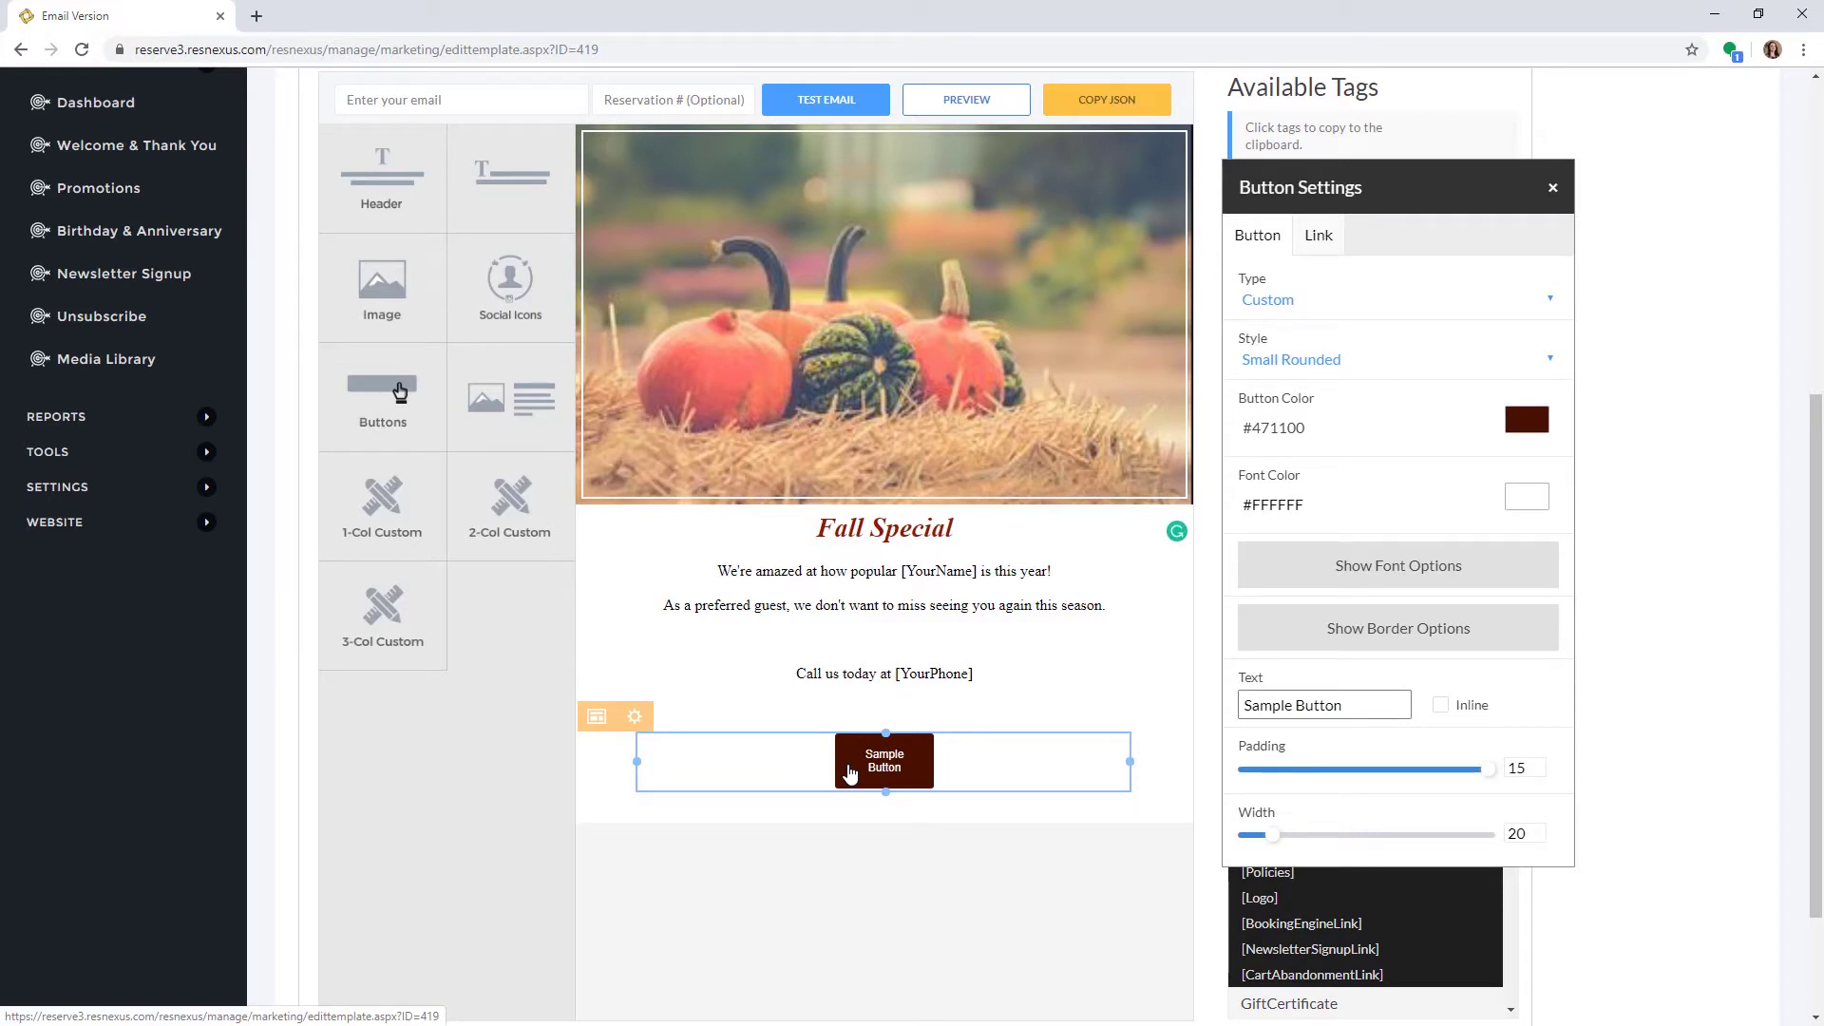
left_click(1276, 300)
left_click(1275, 300)
left_click(1284, 362)
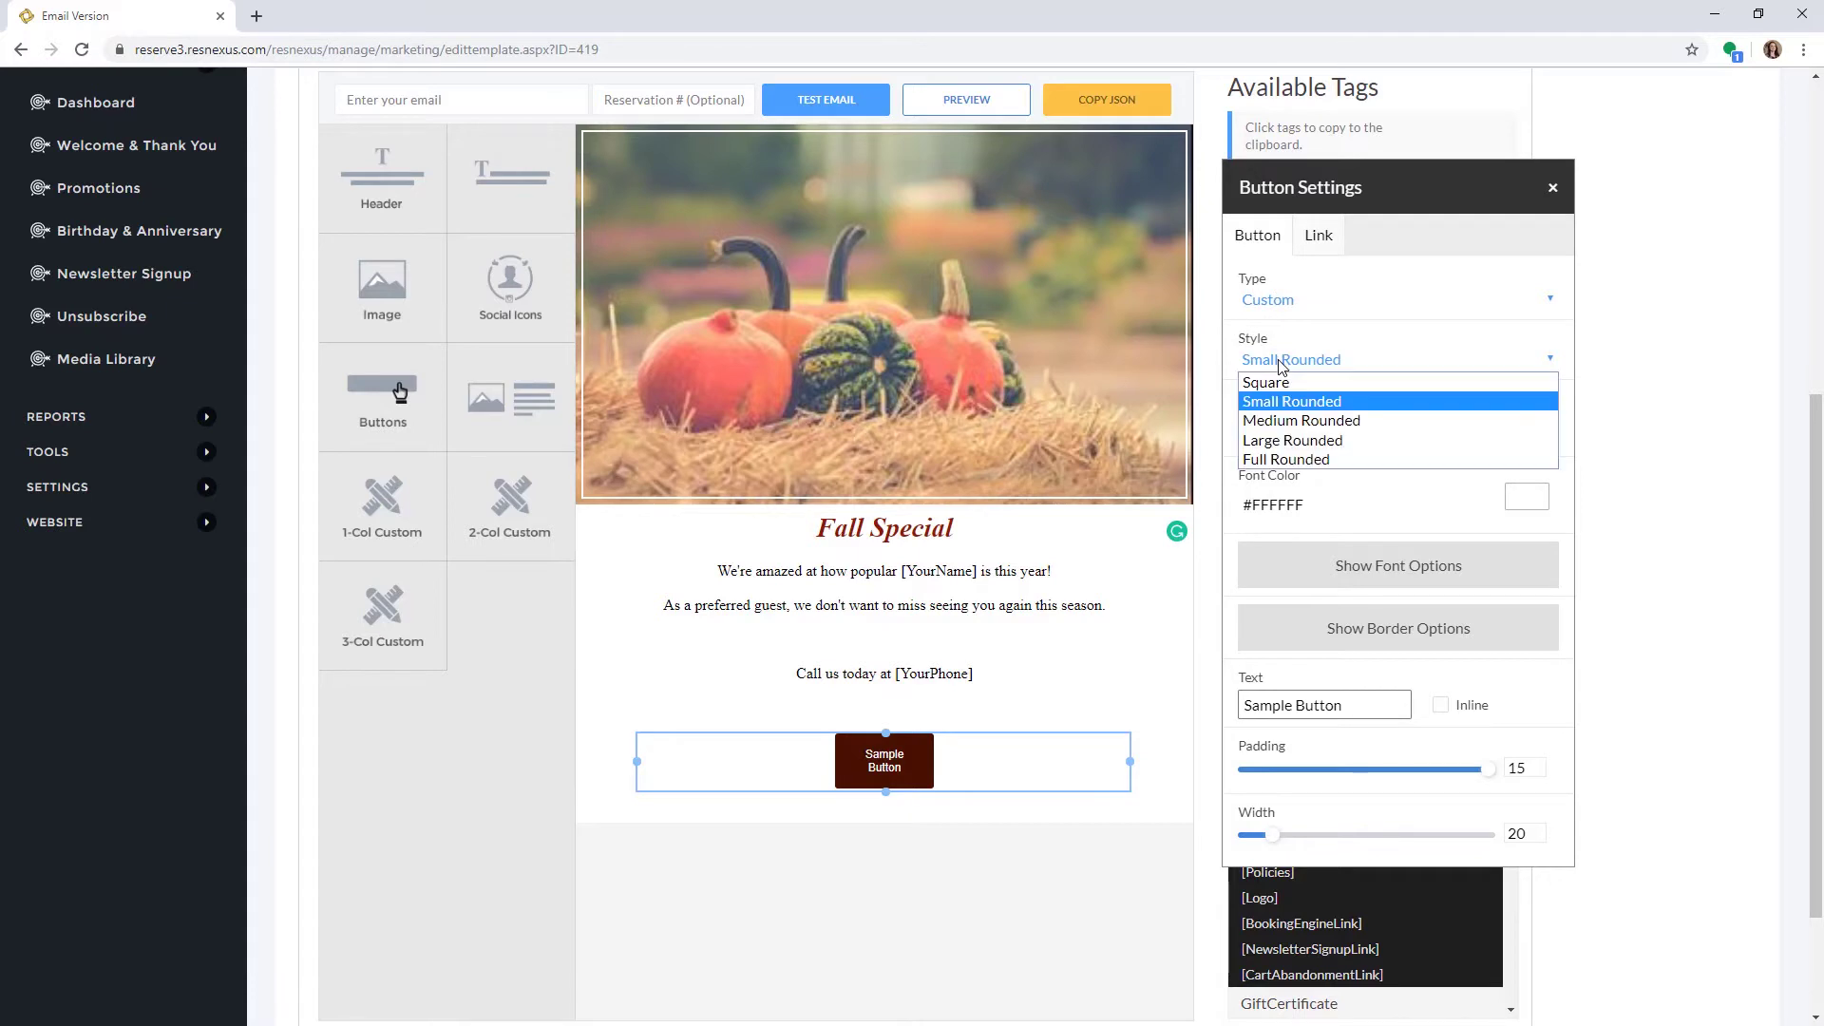
left_click(1279, 440)
Check the button colour, white text colour, font and border settings, leaving them unchanged.
left_click(1522, 429)
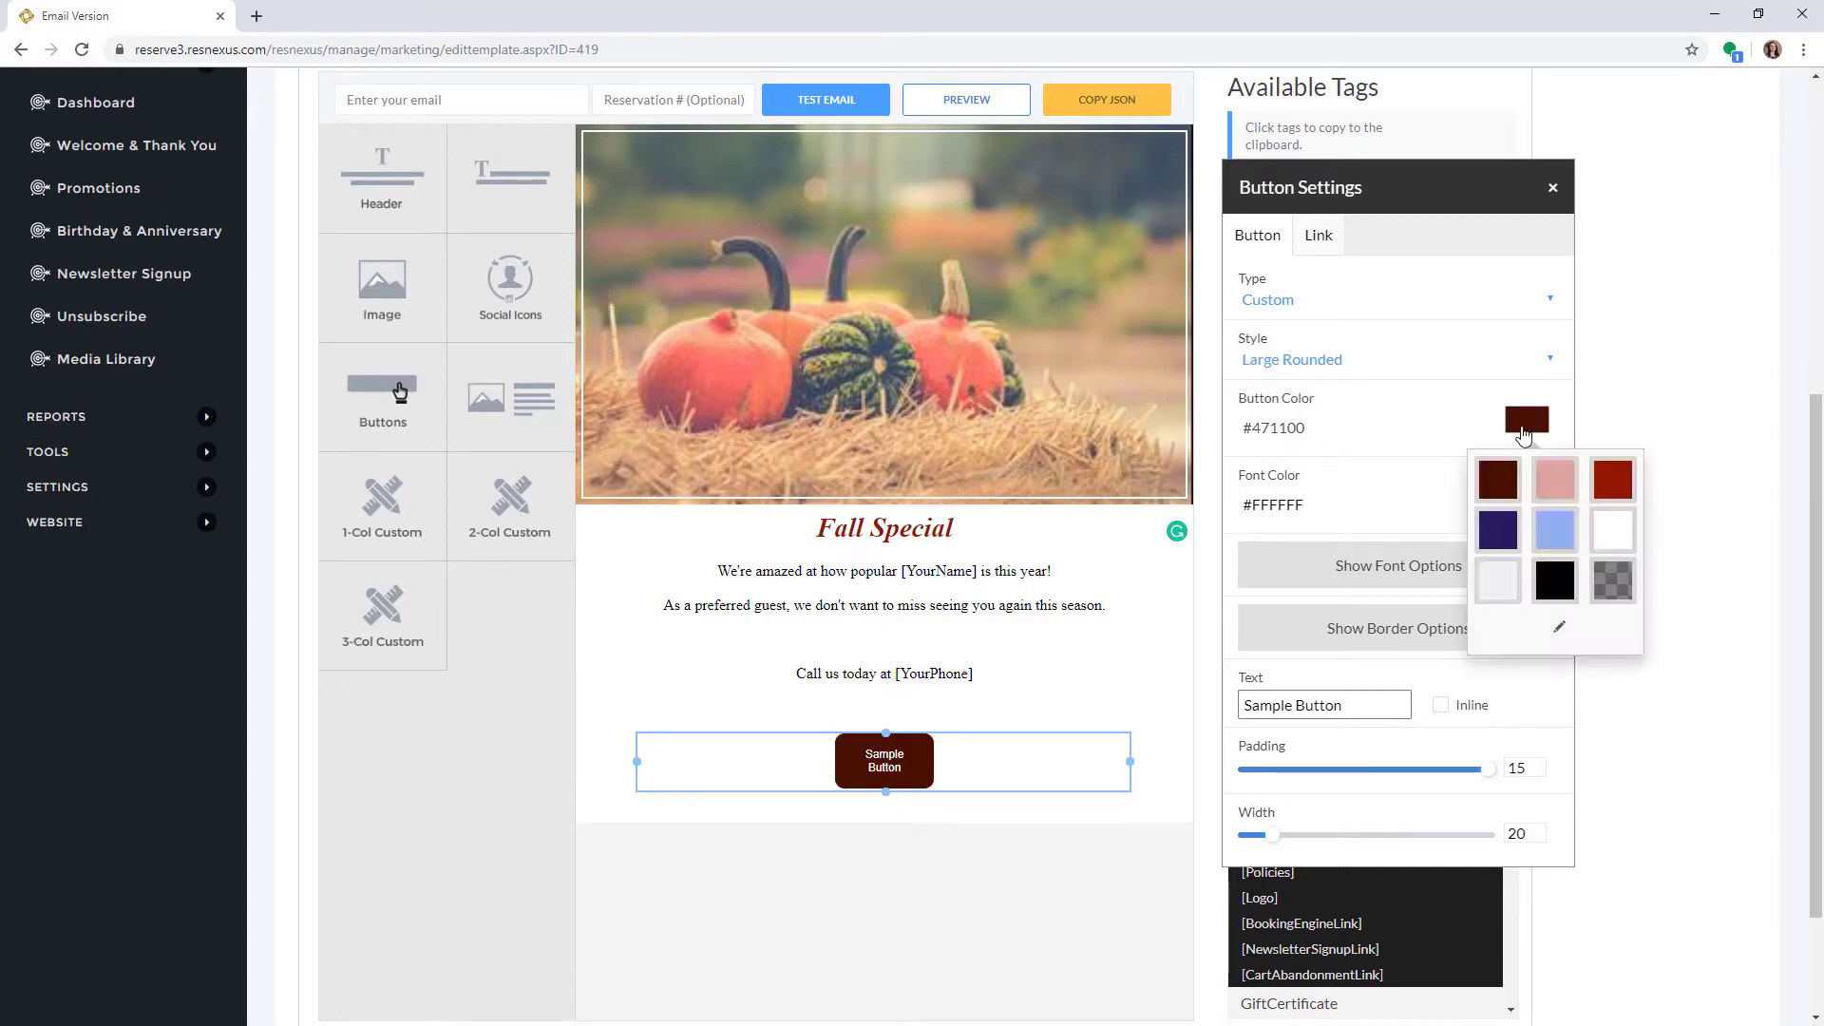
left_click(1522, 432)
left_click(1525, 500)
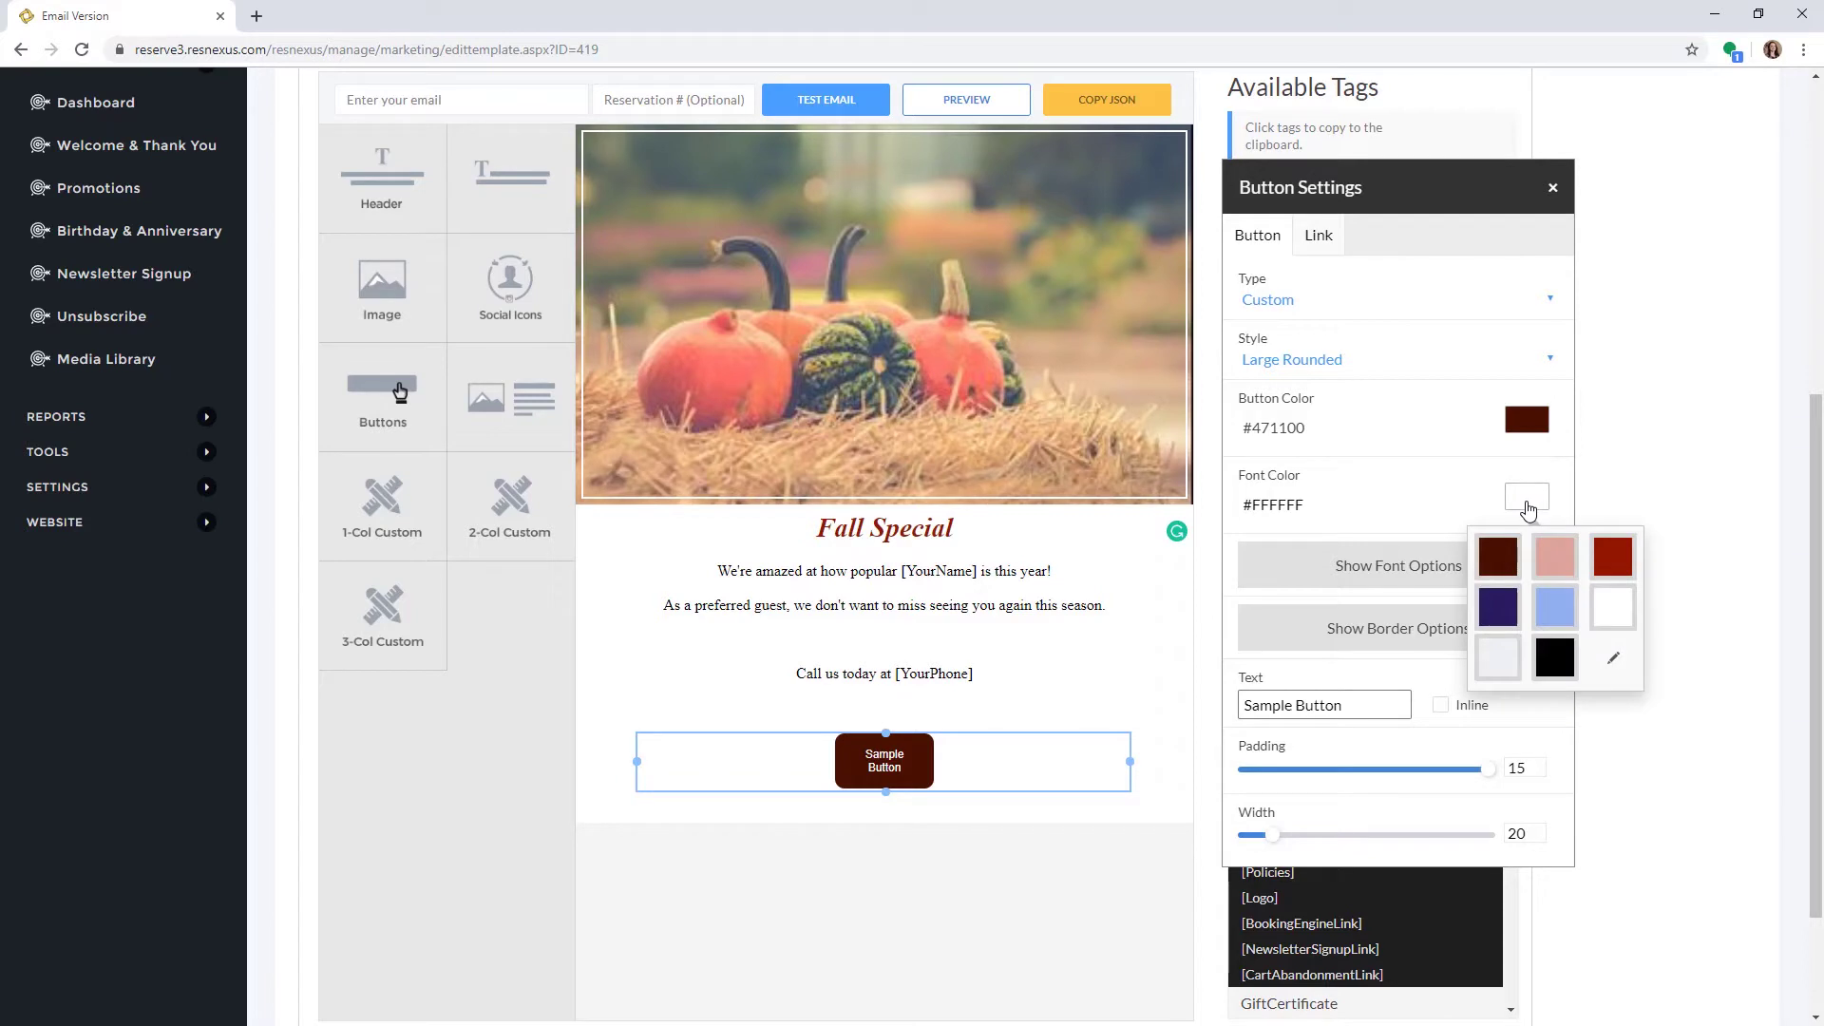
left_click(1526, 504)
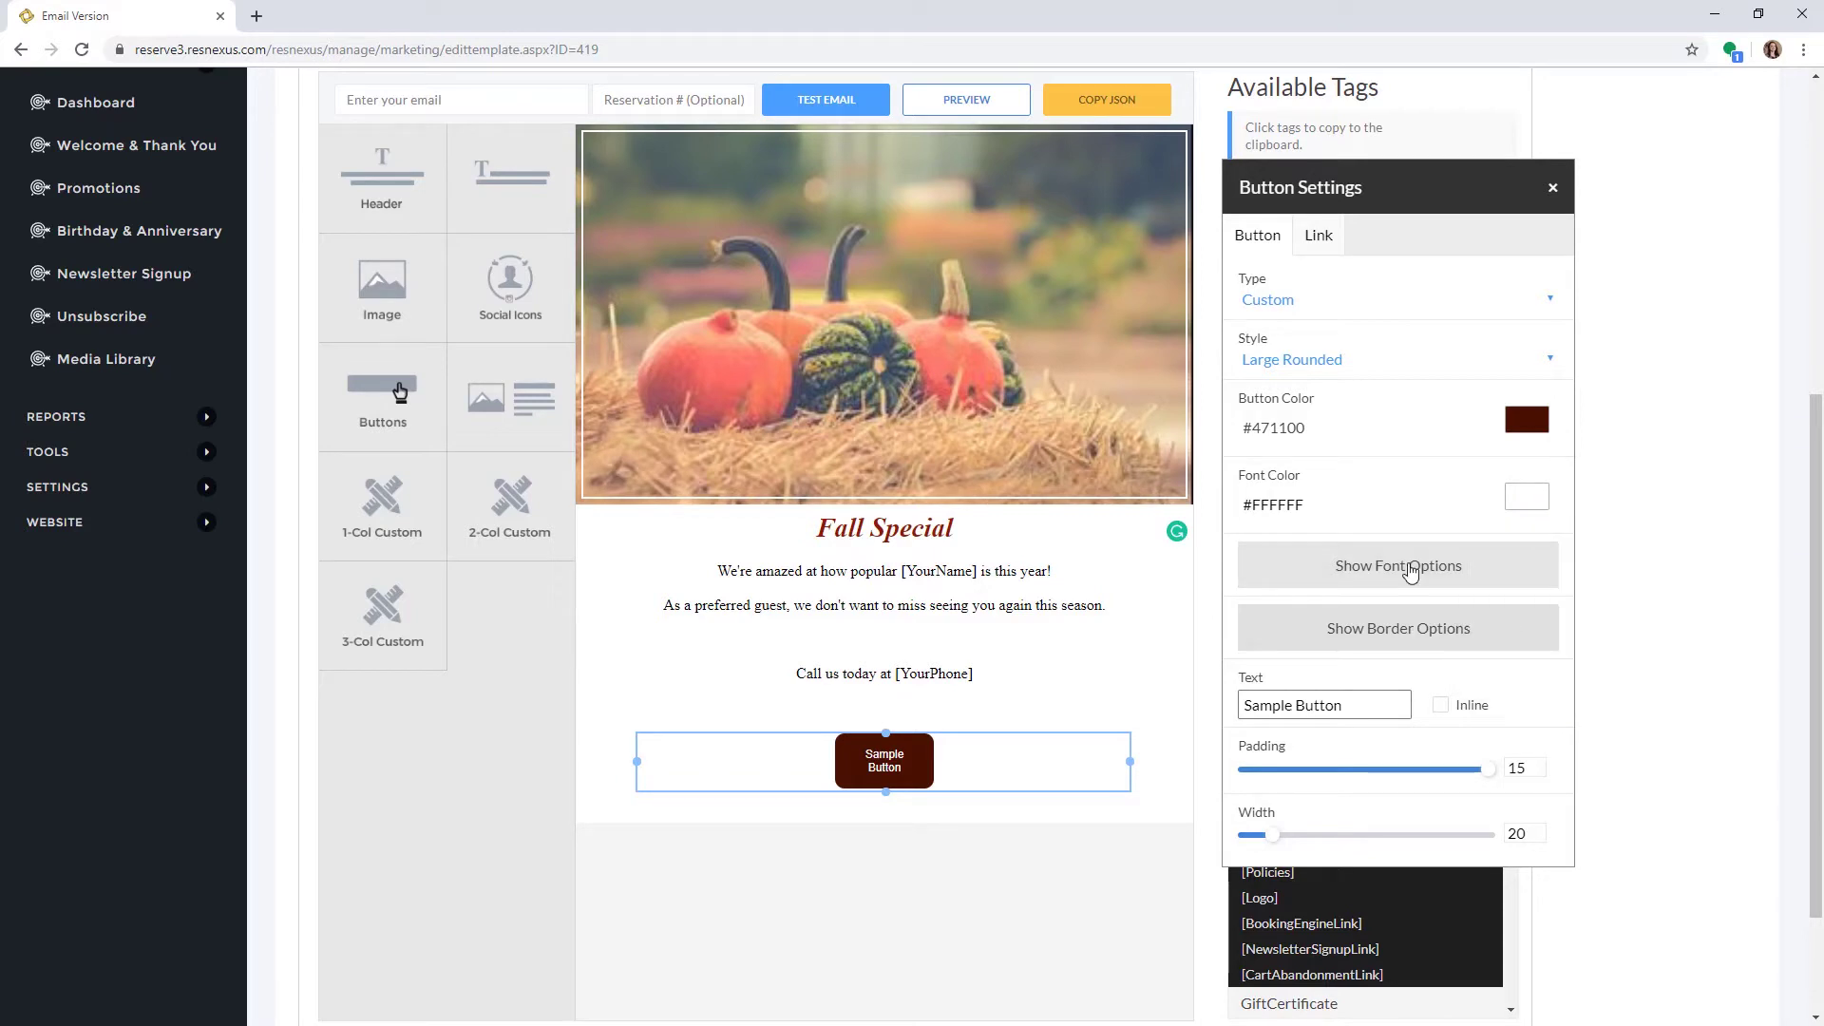
left_click(1410, 569)
left_click(1410, 570)
left_click(1398, 630)
left_click(1398, 630)
Relabel the button 'Check Availability', set padding 13, and widen it to 37.
left_click_drag(1342, 705, 1244, 707)
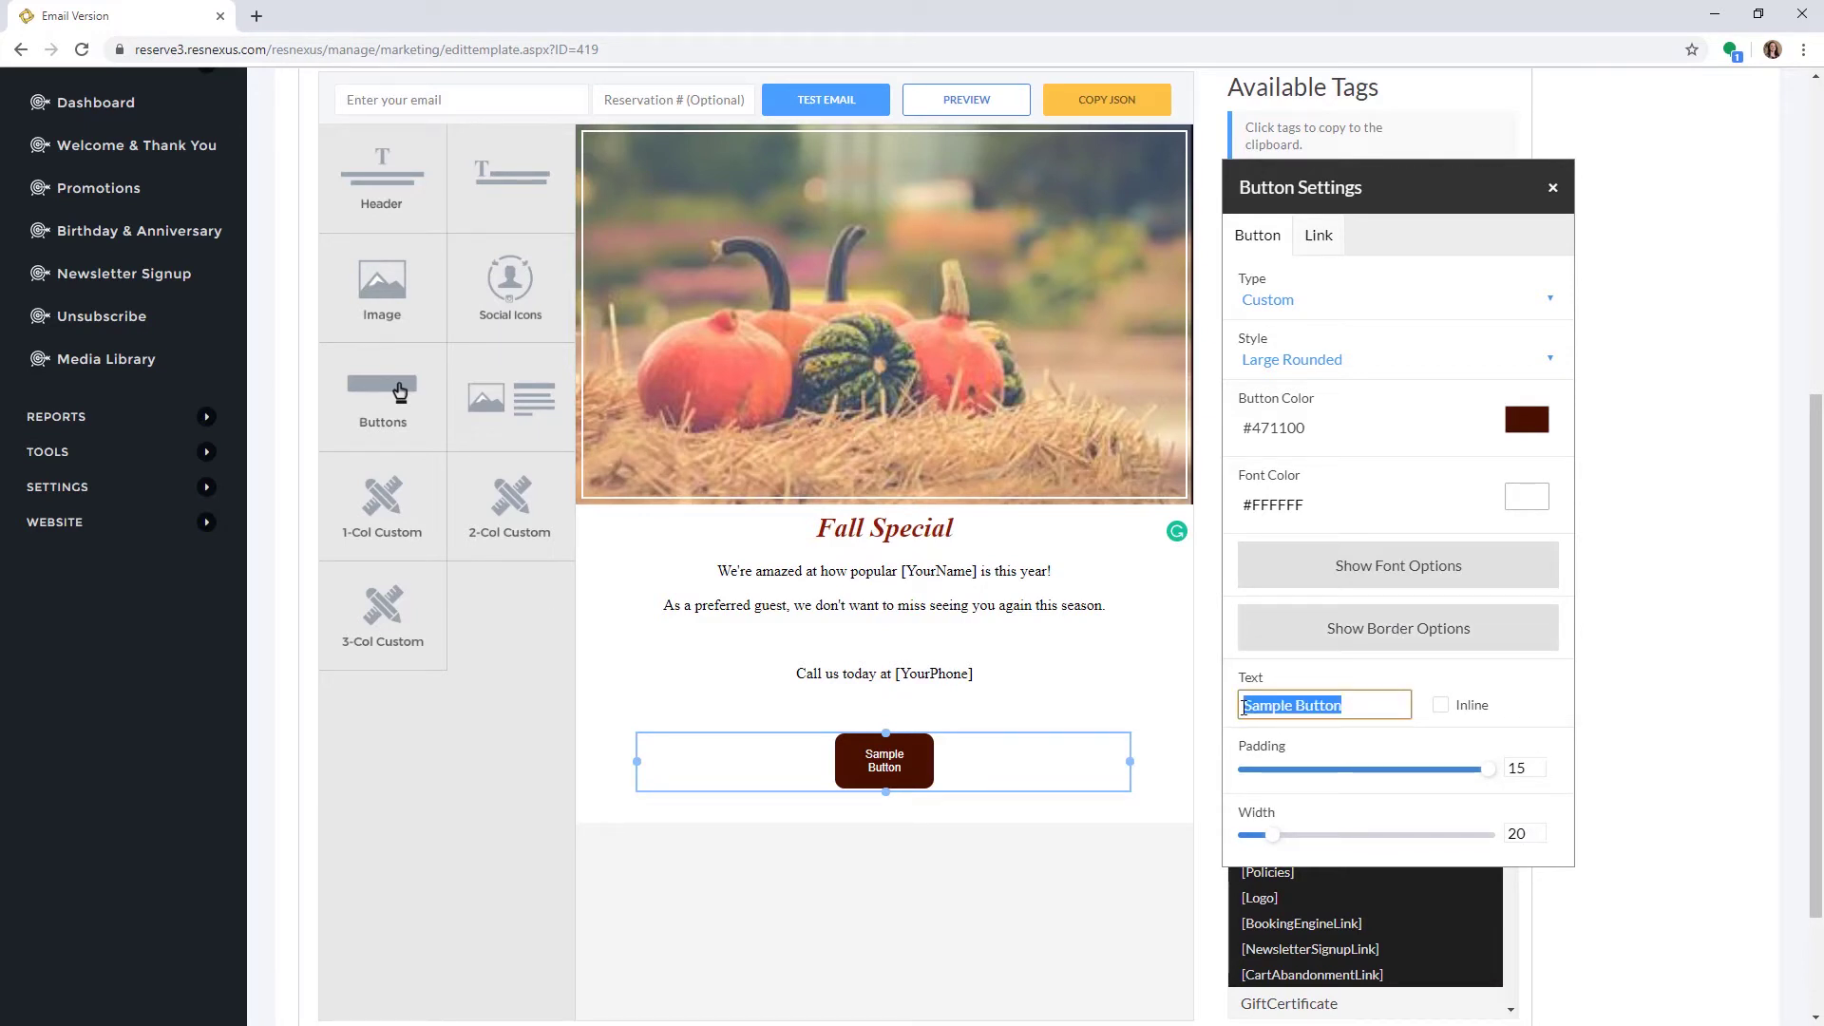
type("Check Availability")
left_click_drag(1482, 777, 1451, 775)
left_click_drag(1273, 836, 1321, 845)
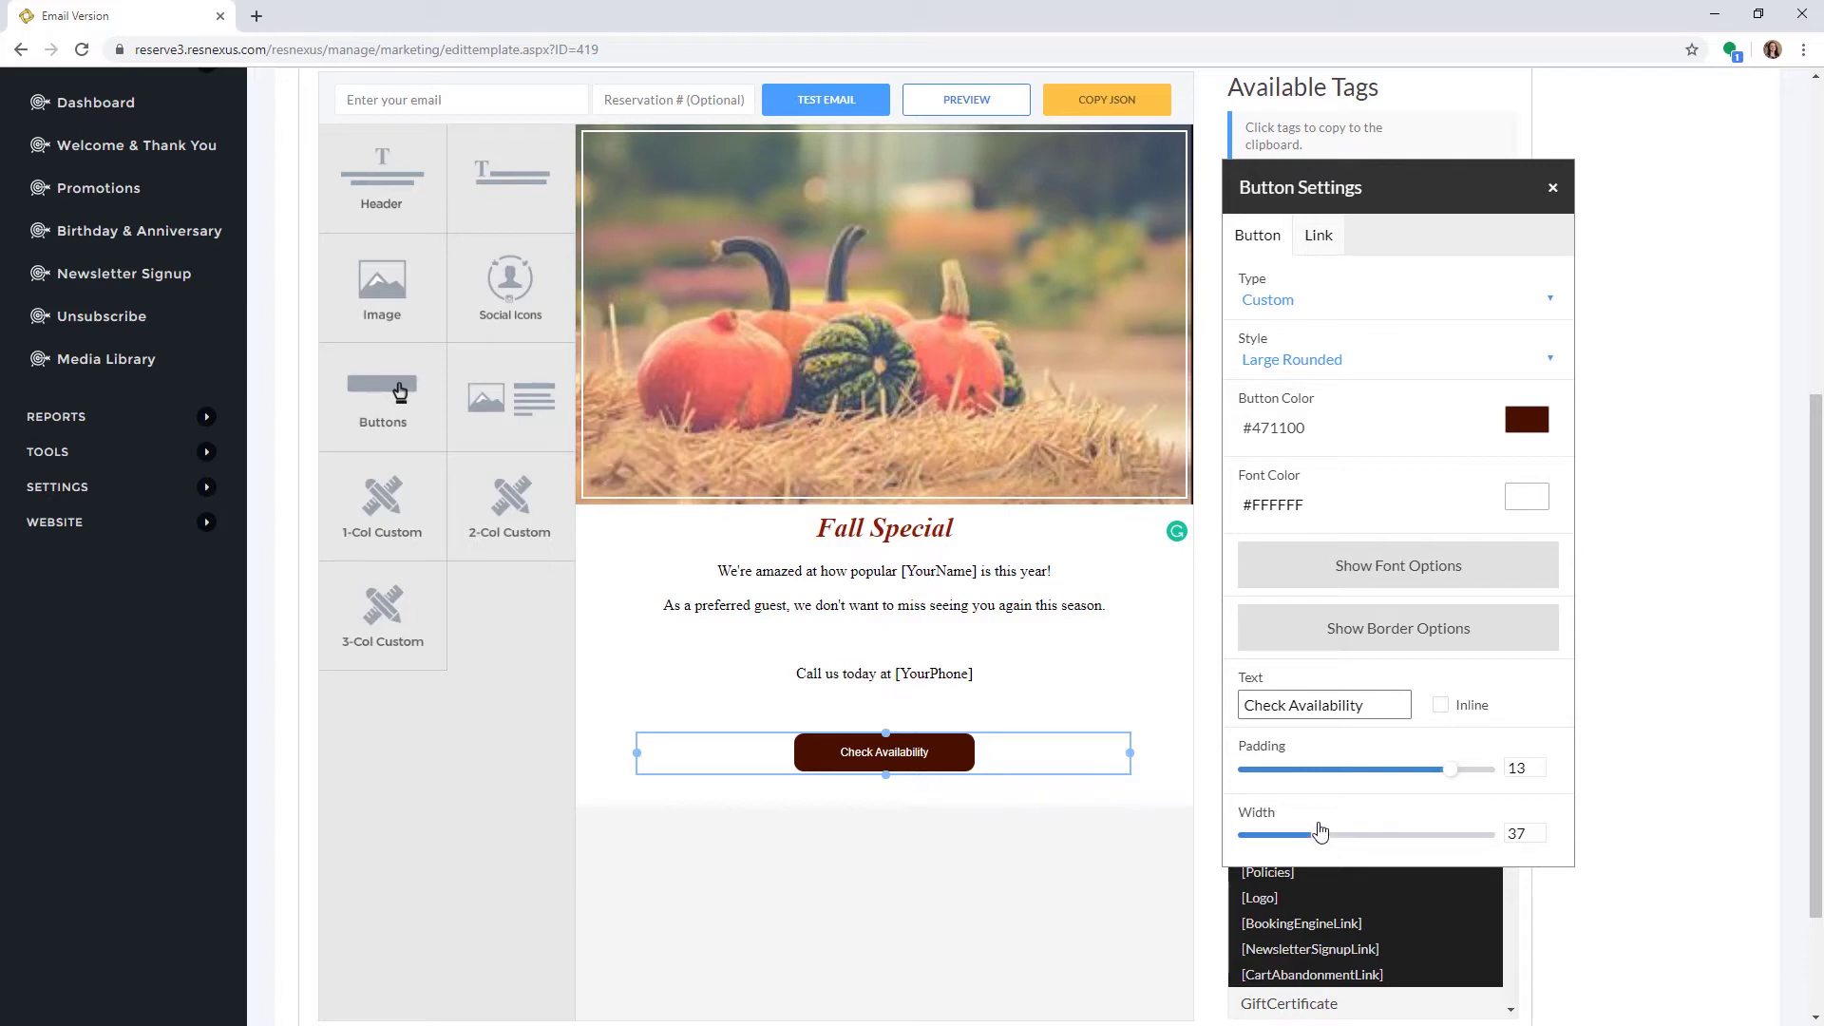
left_click(1317, 237)
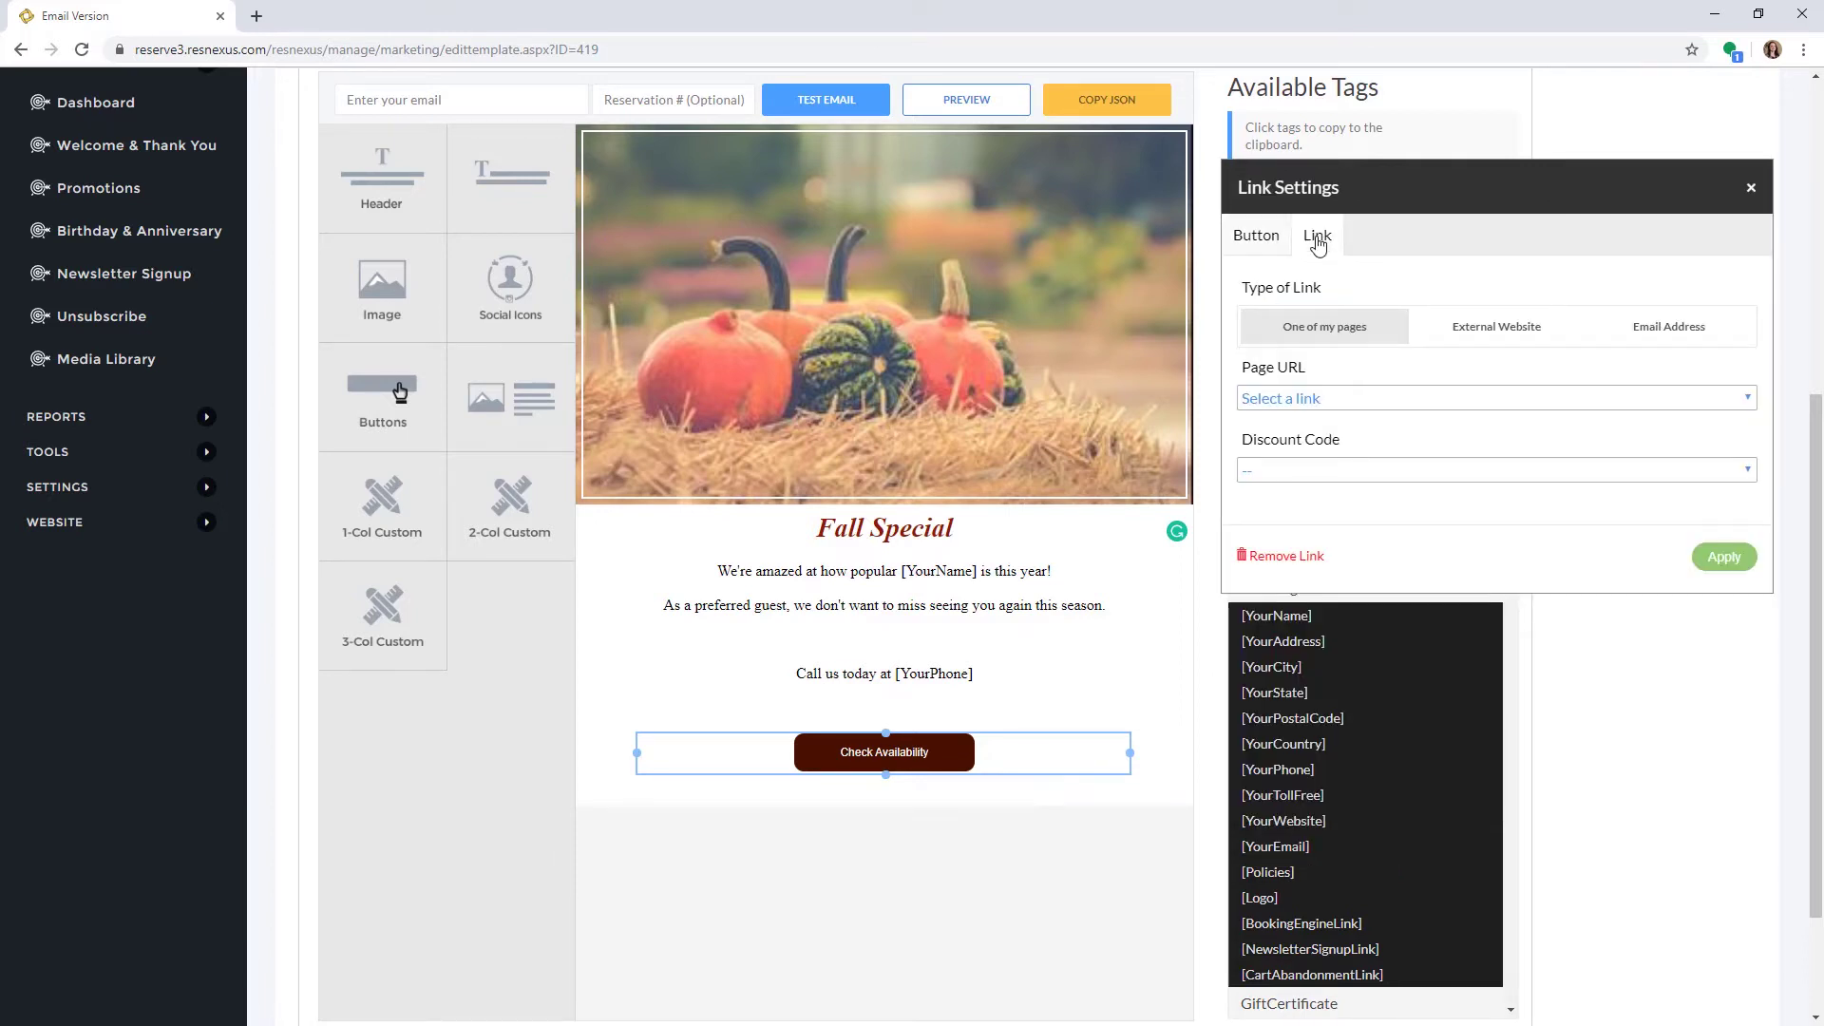
Link the Check Availability button to the Suites page under One of my pages.
left_click(1301, 401)
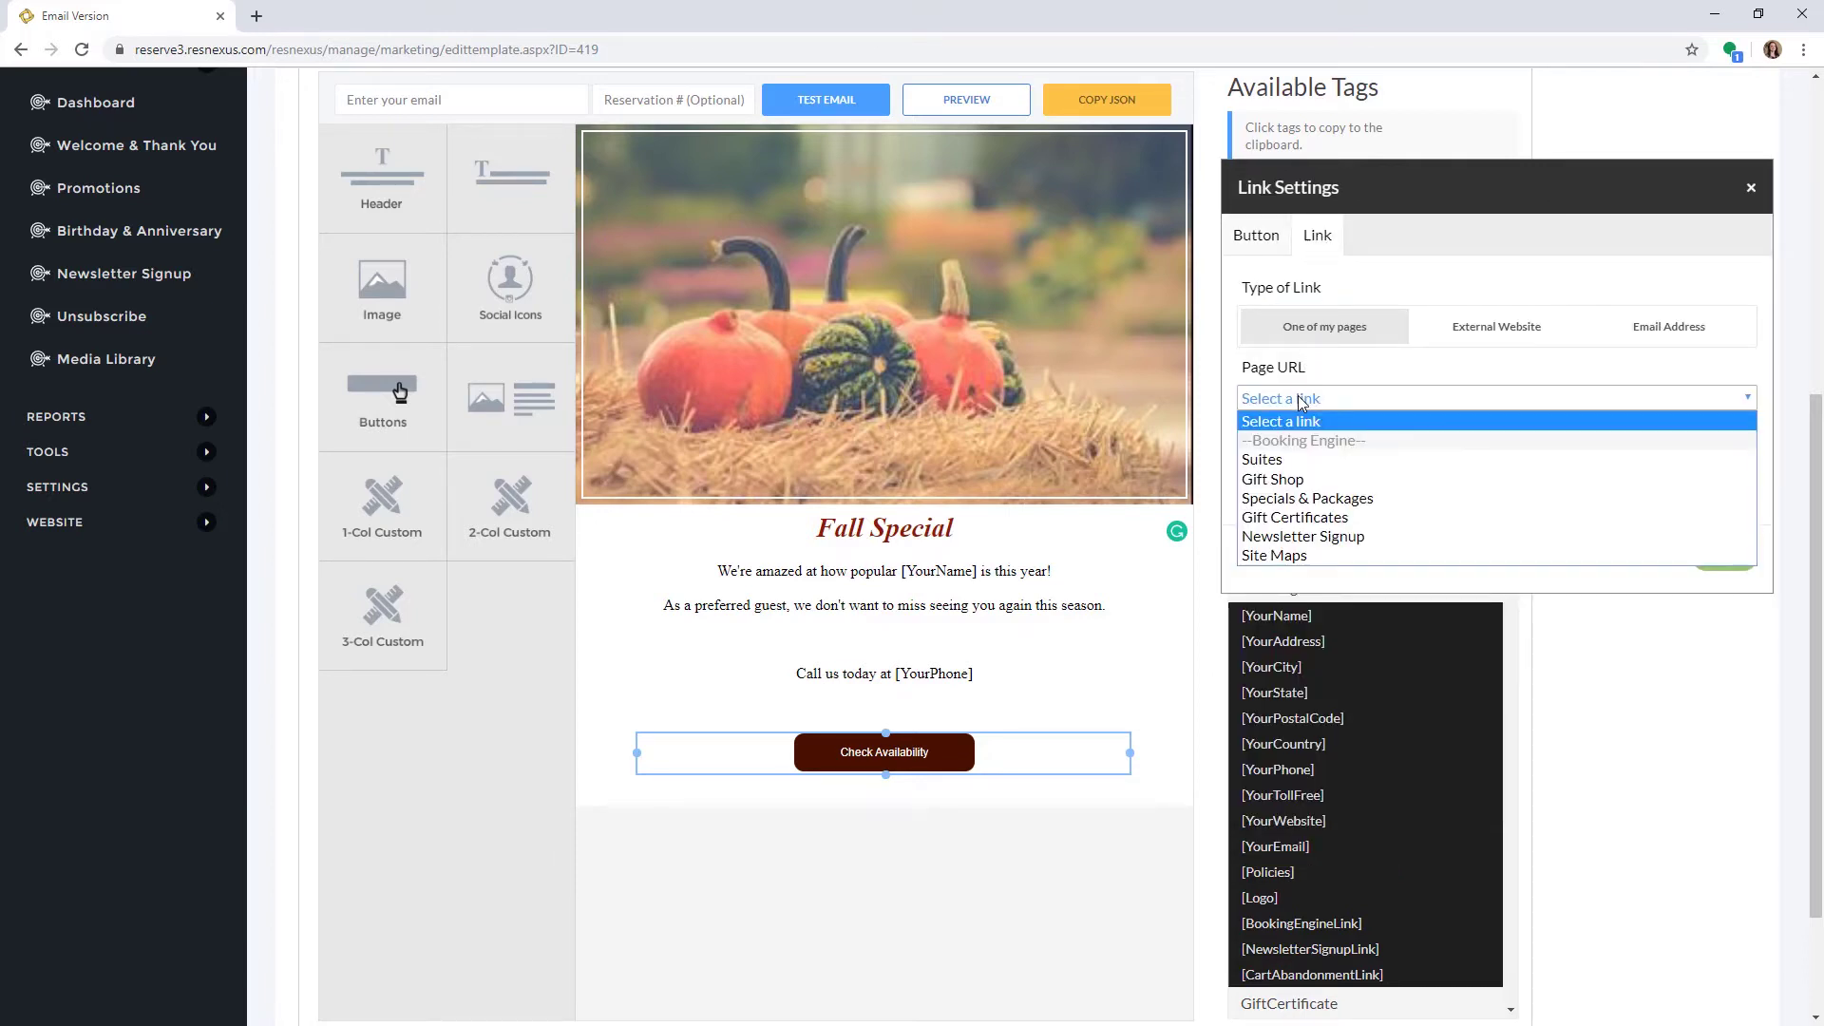
left_click(1302, 399)
left_click(1492, 333)
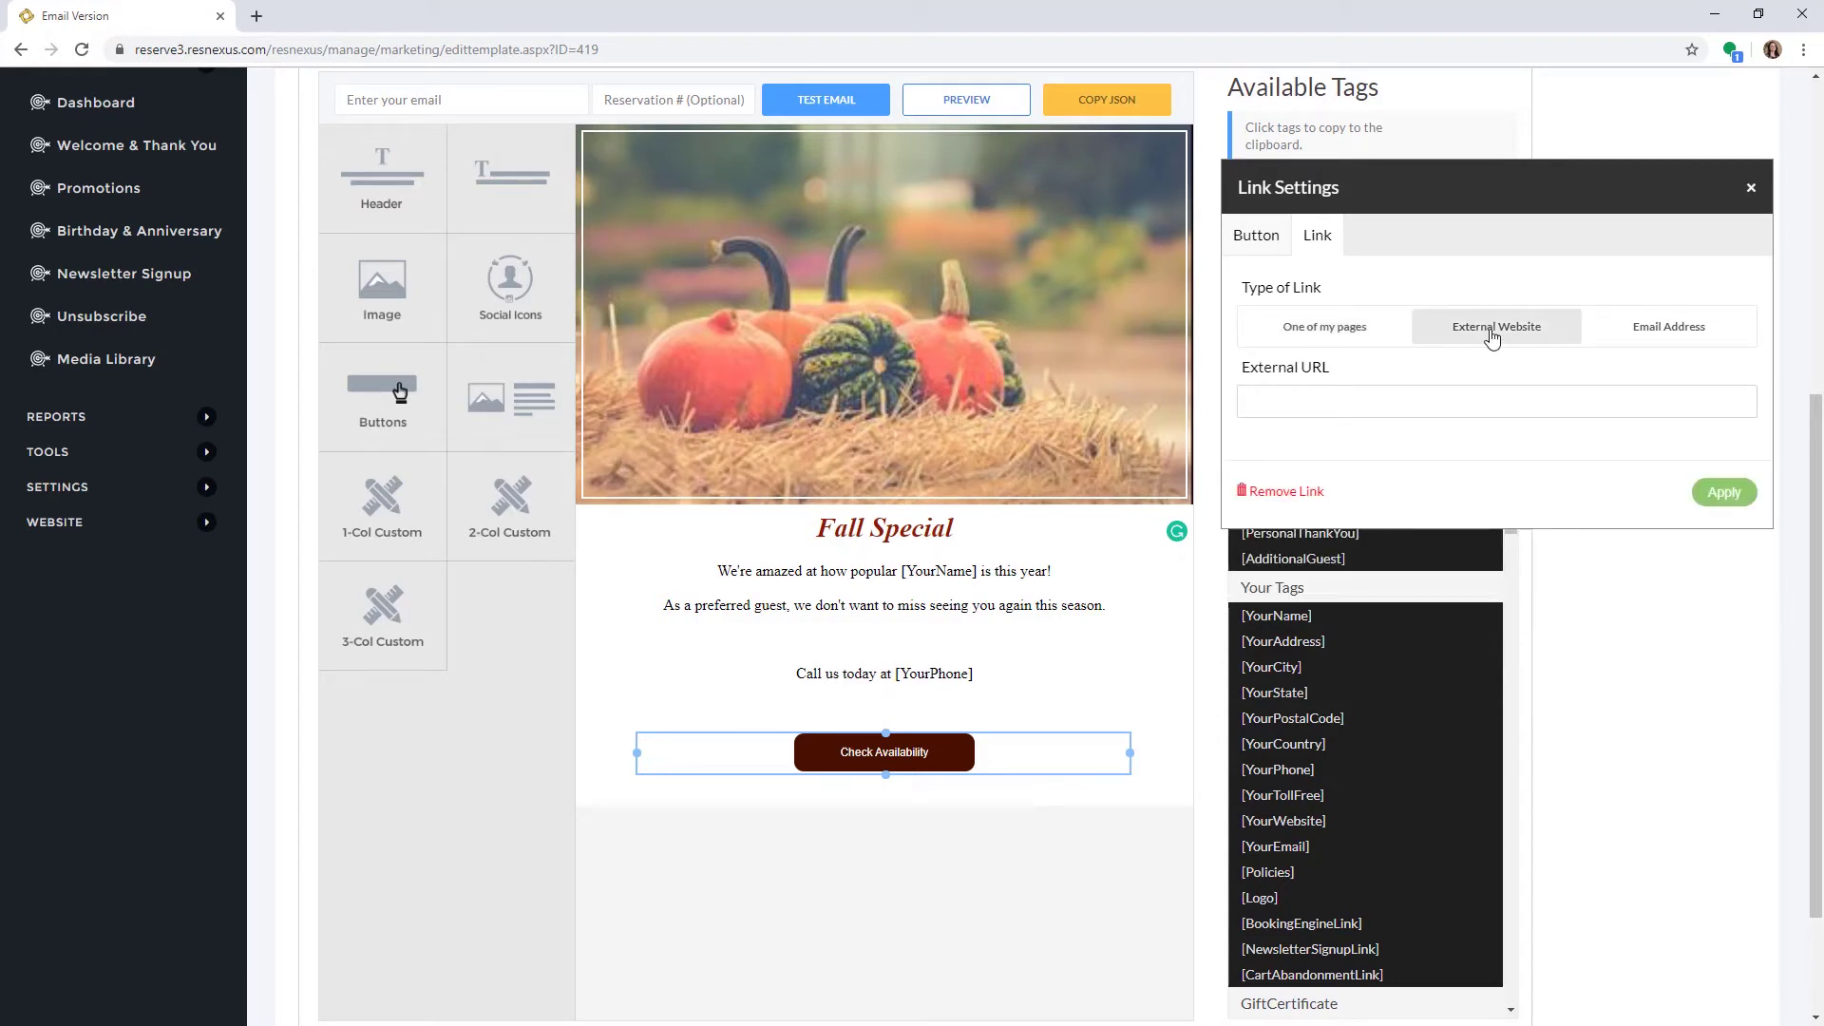
left_click(1634, 328)
left_click(1326, 327)
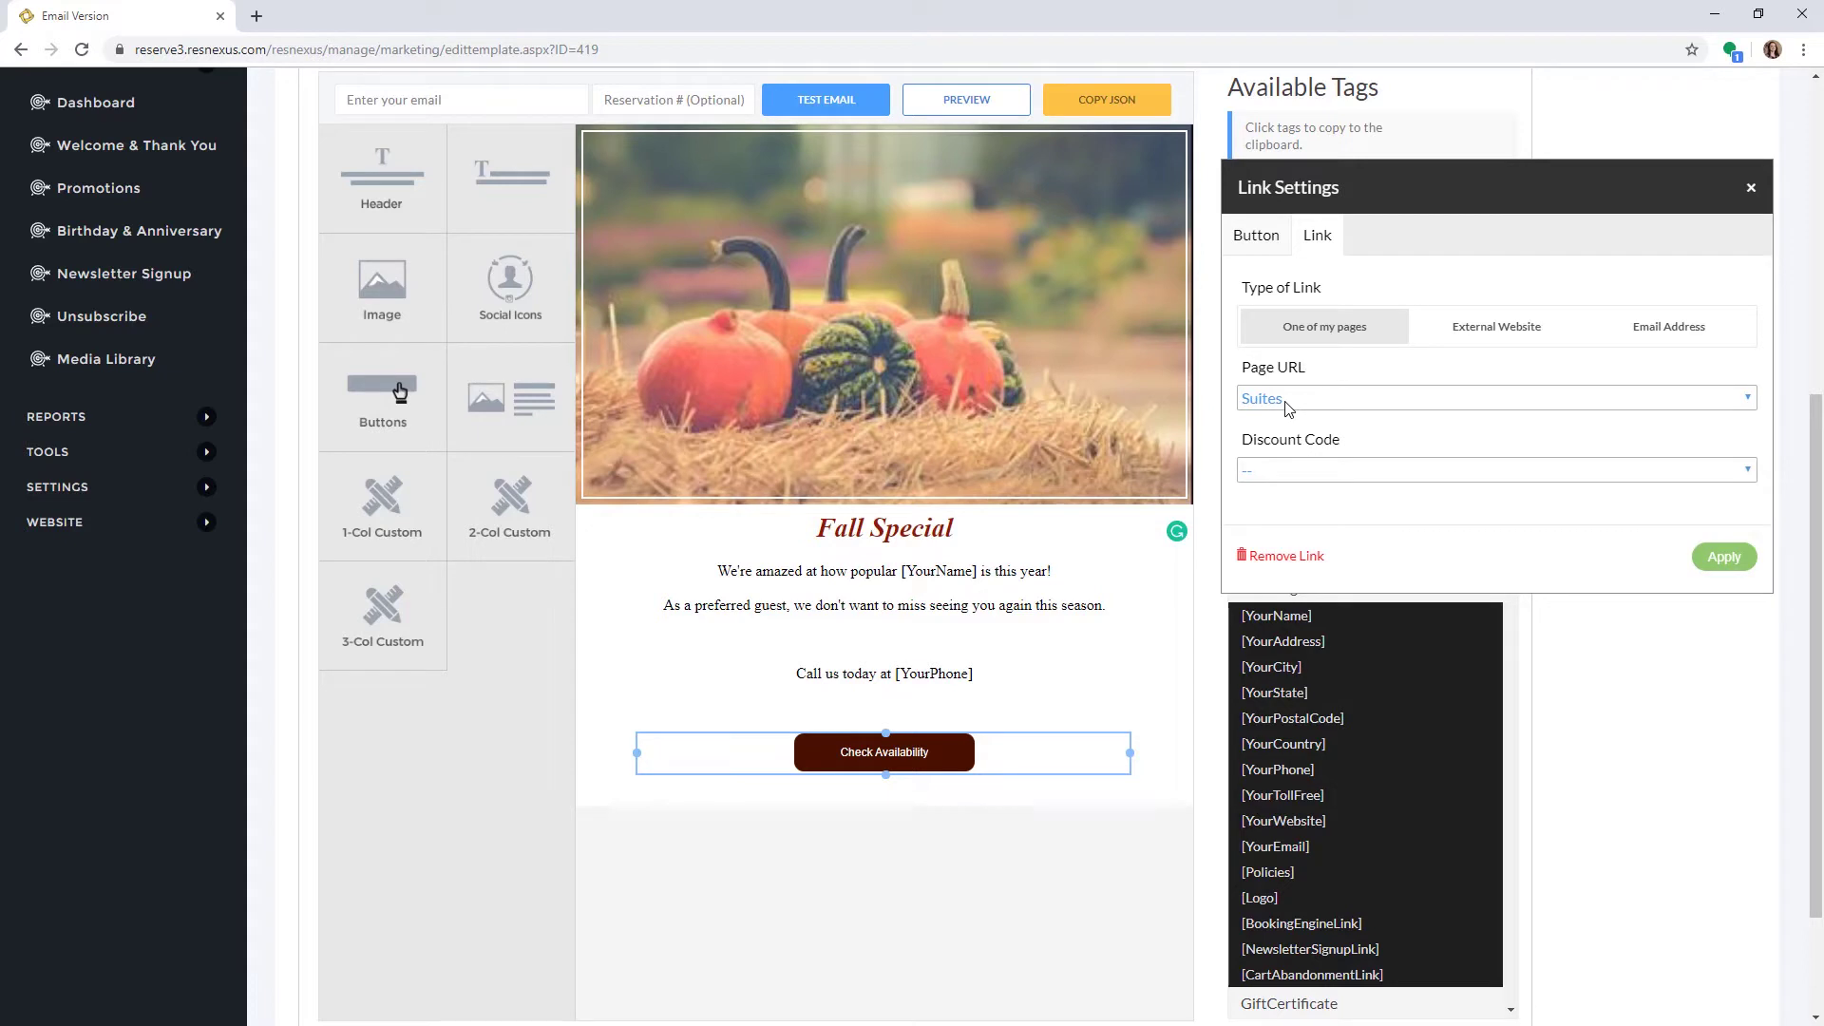
left_click(1722, 562)
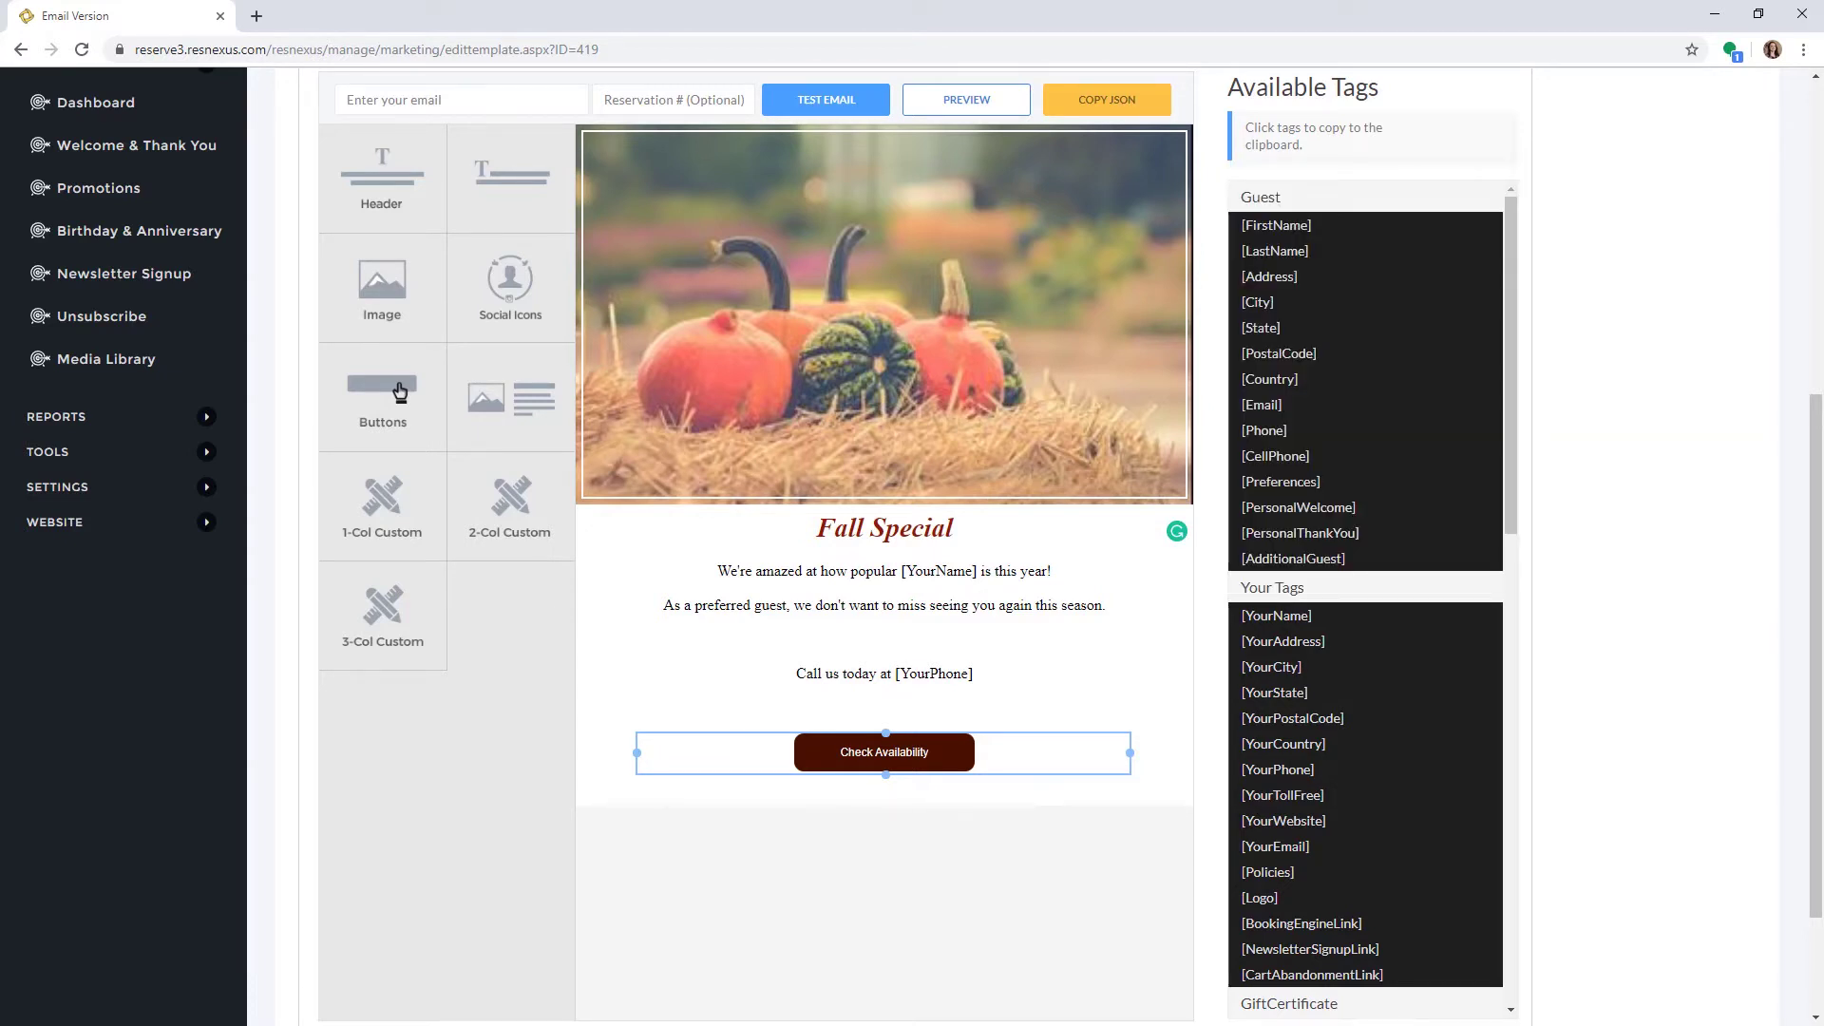
Add round filled social icons without the Facebook link below the button, then an image-and-text row.
left_click_drag(510, 280, 777, 855)
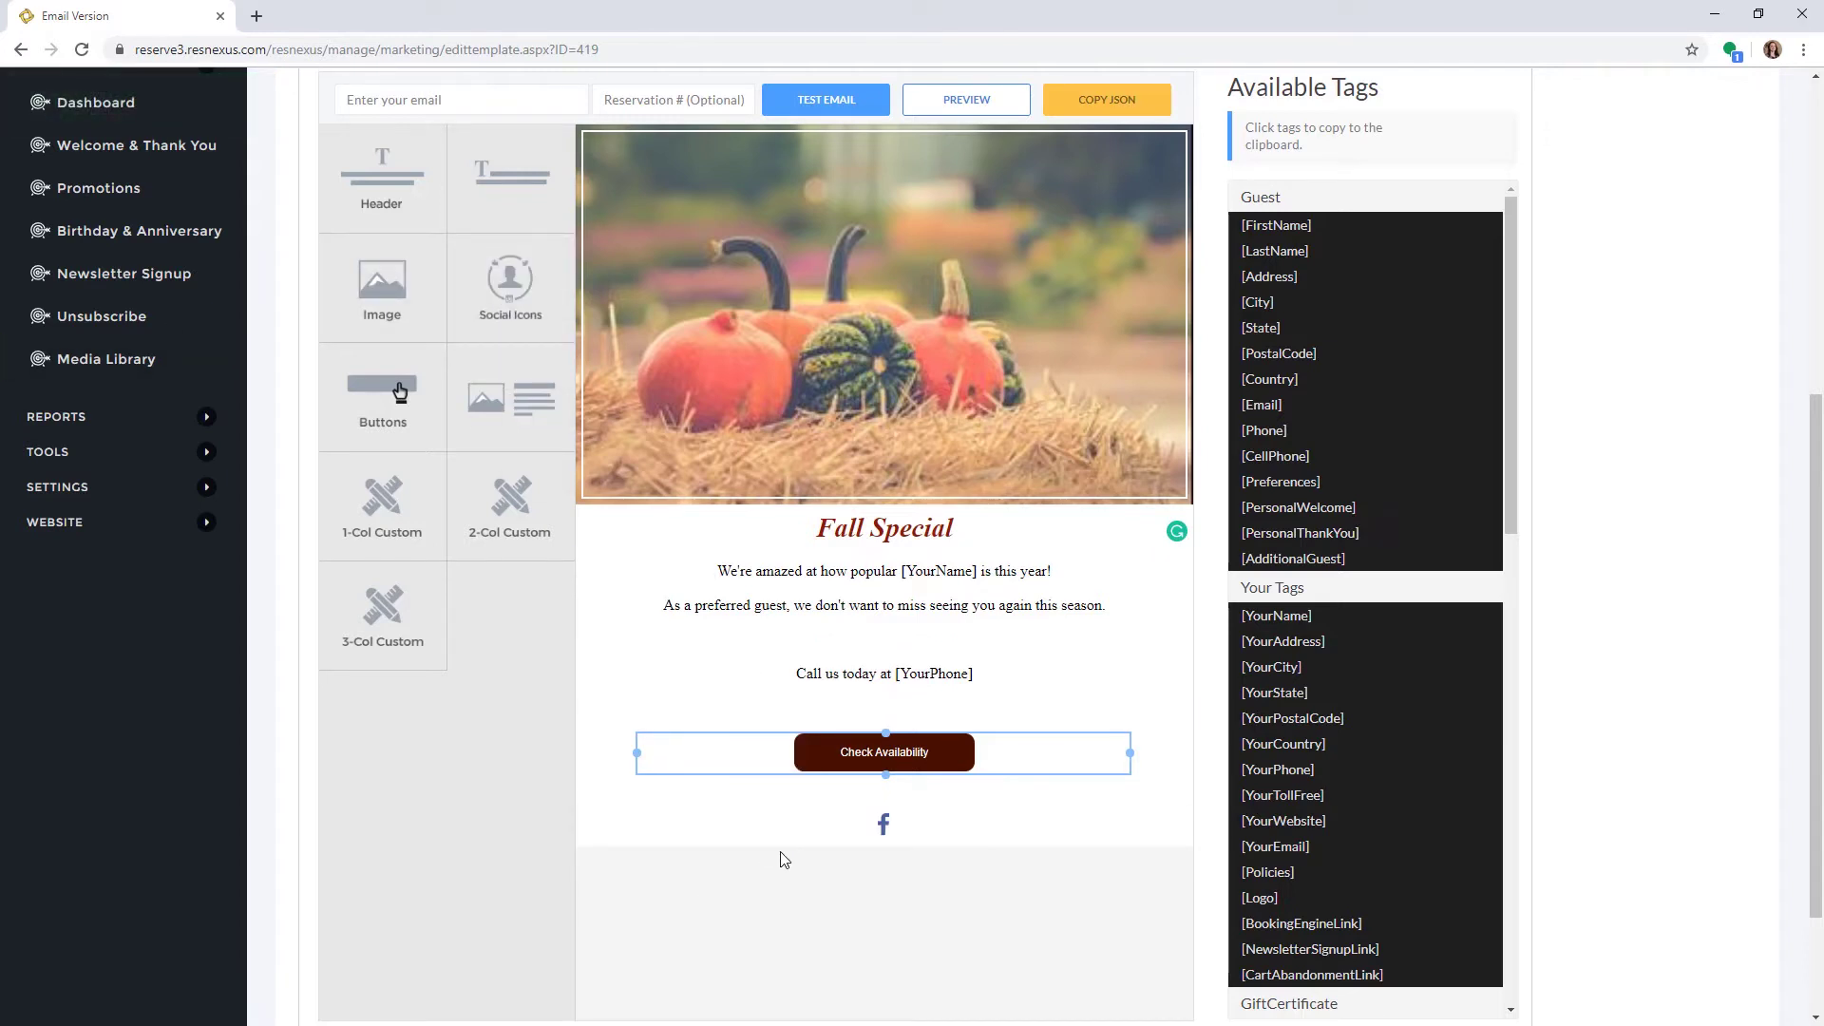
left_click(884, 826)
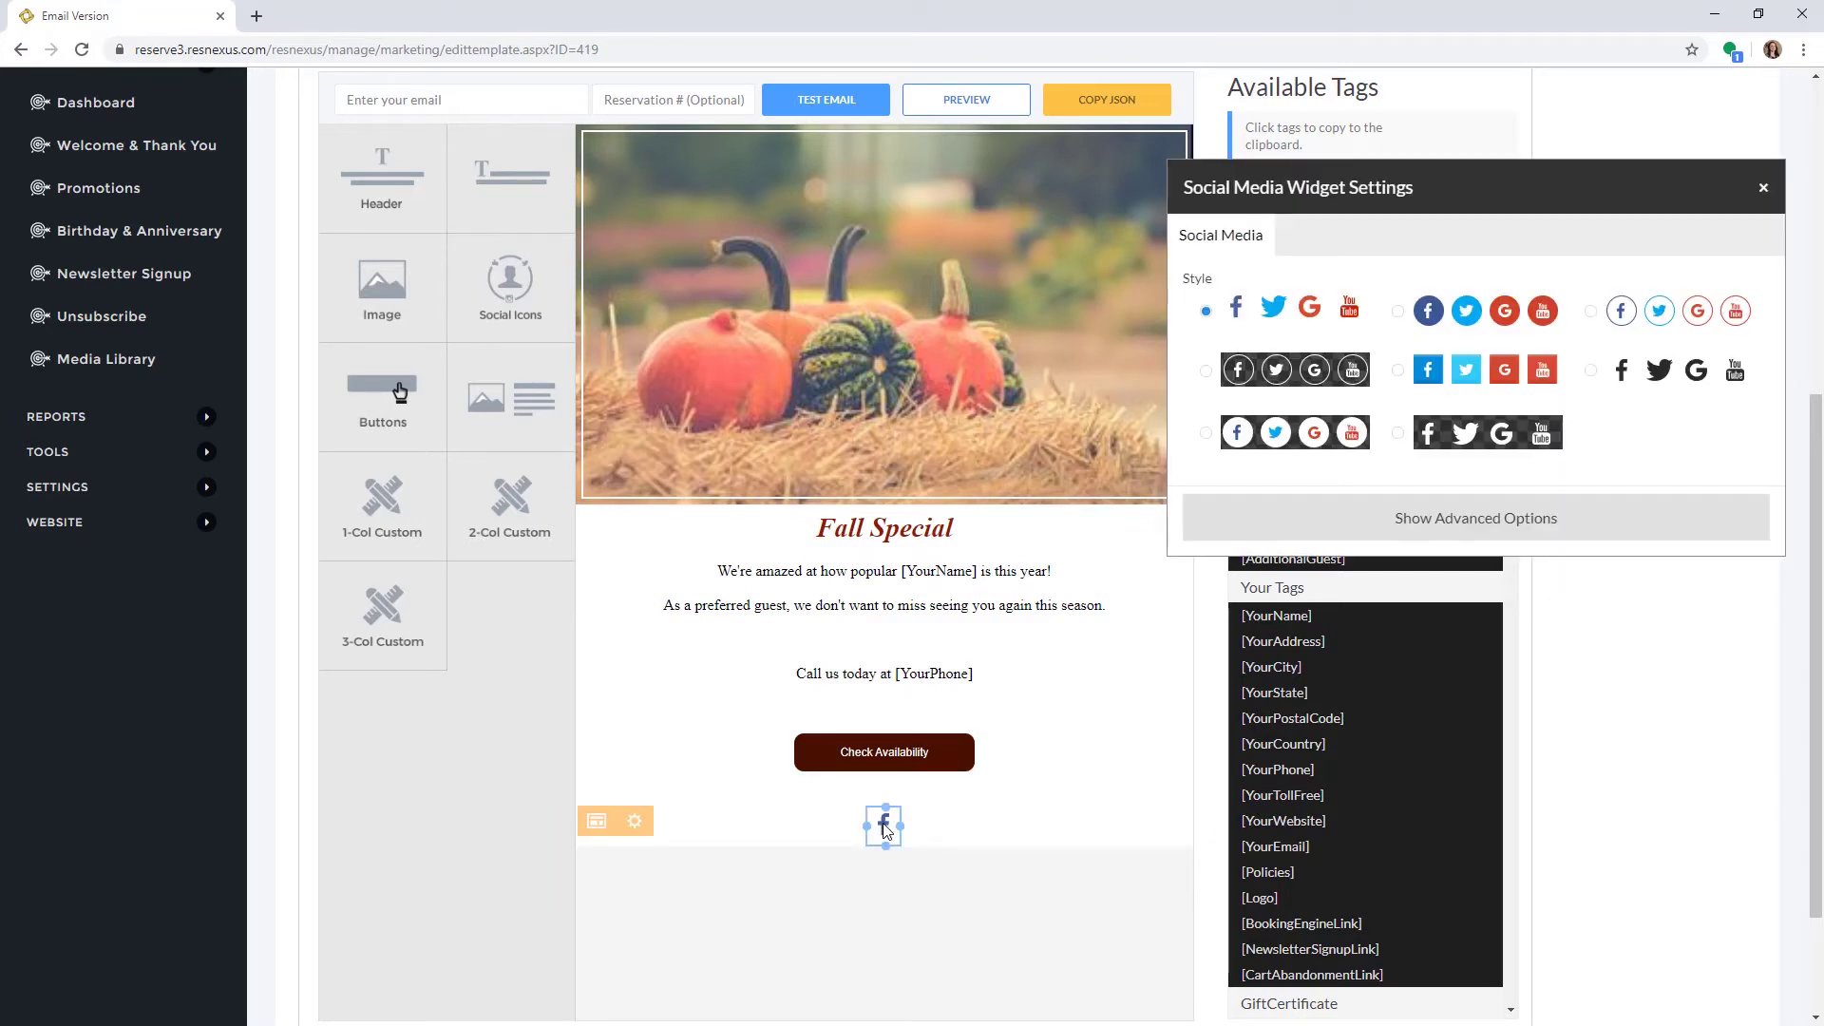
left_click(1398, 312)
scroll(1400, 316, "down", 2)
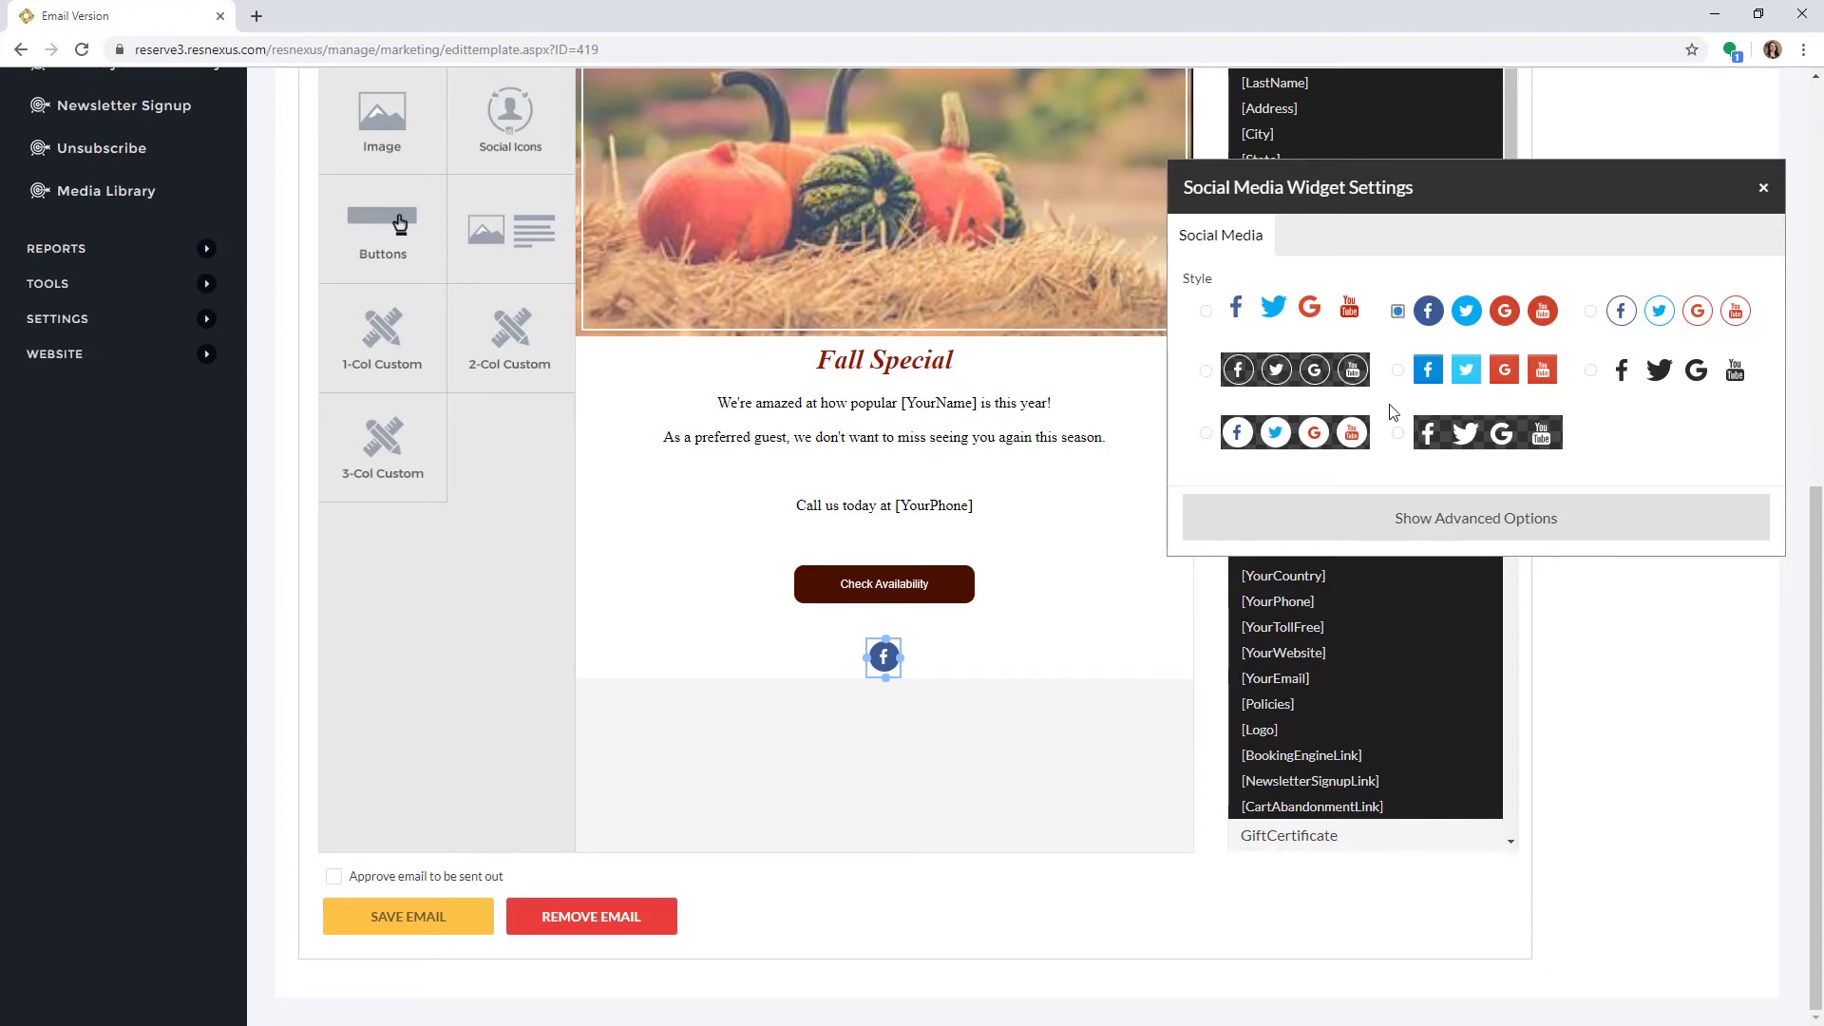
left_click(1382, 518)
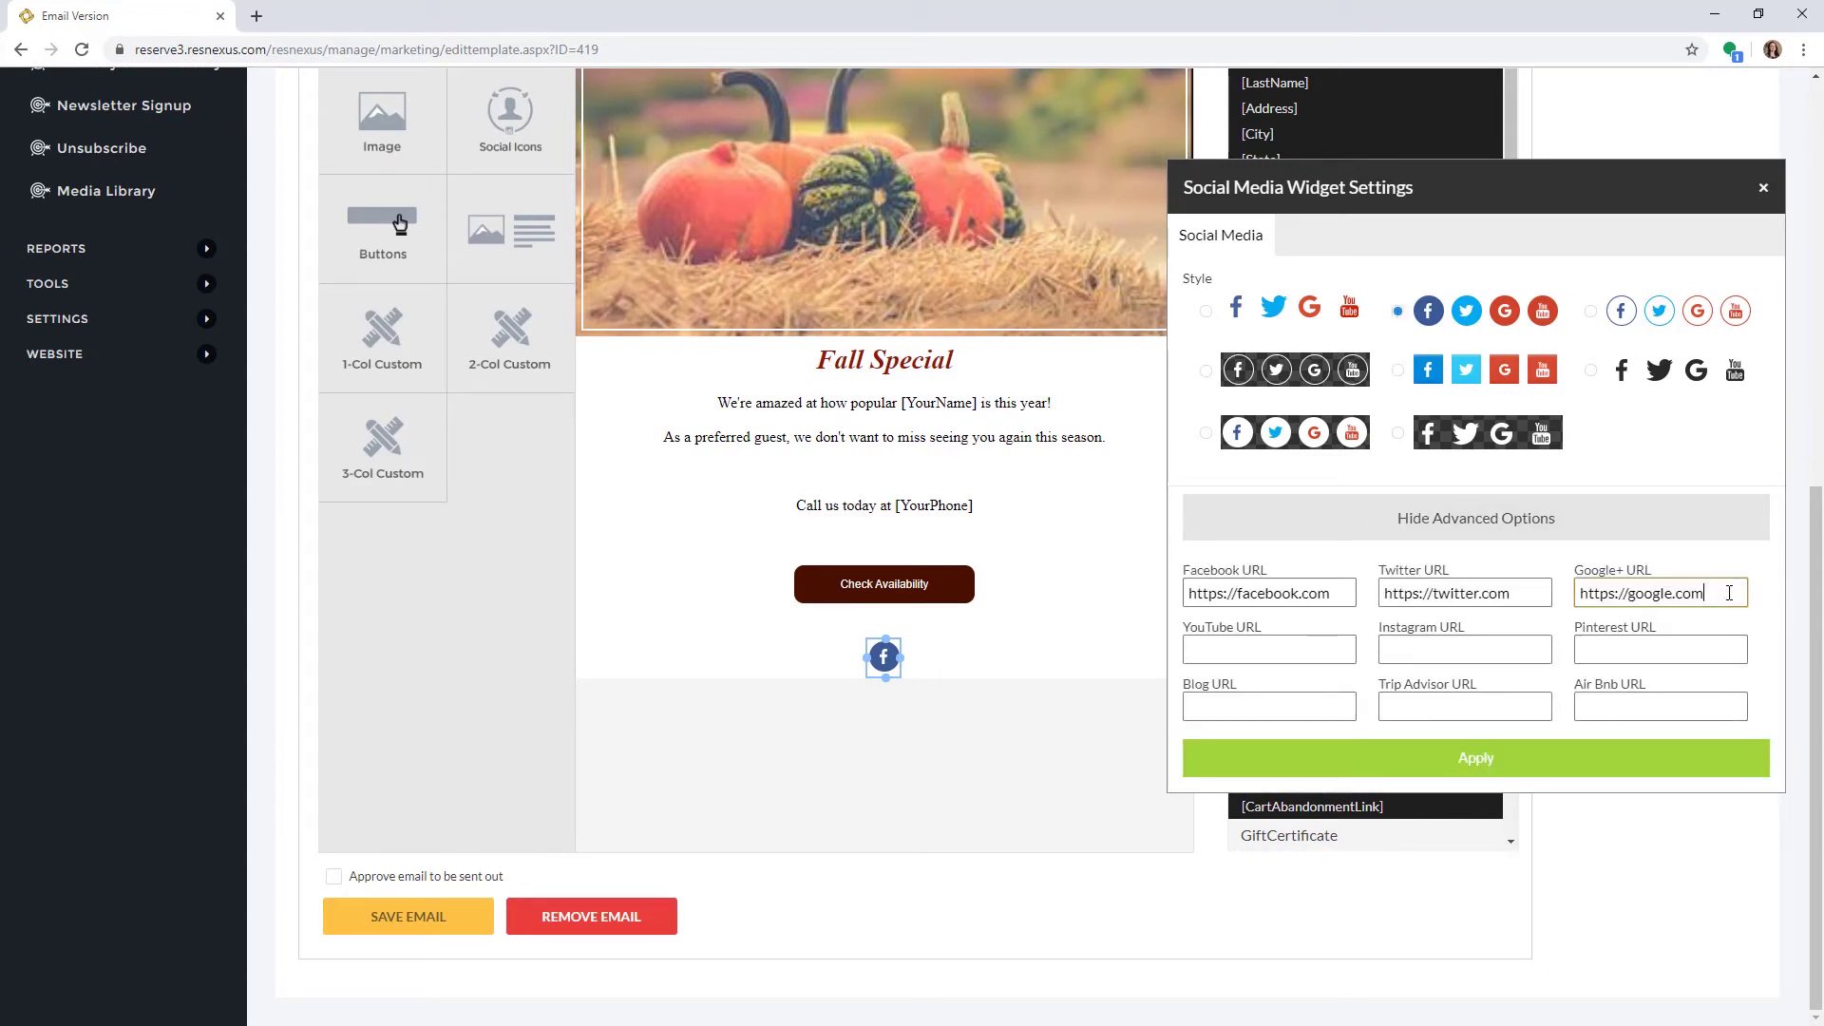
left_click_drag(1343, 595, 1188, 594)
key("BackSpace")
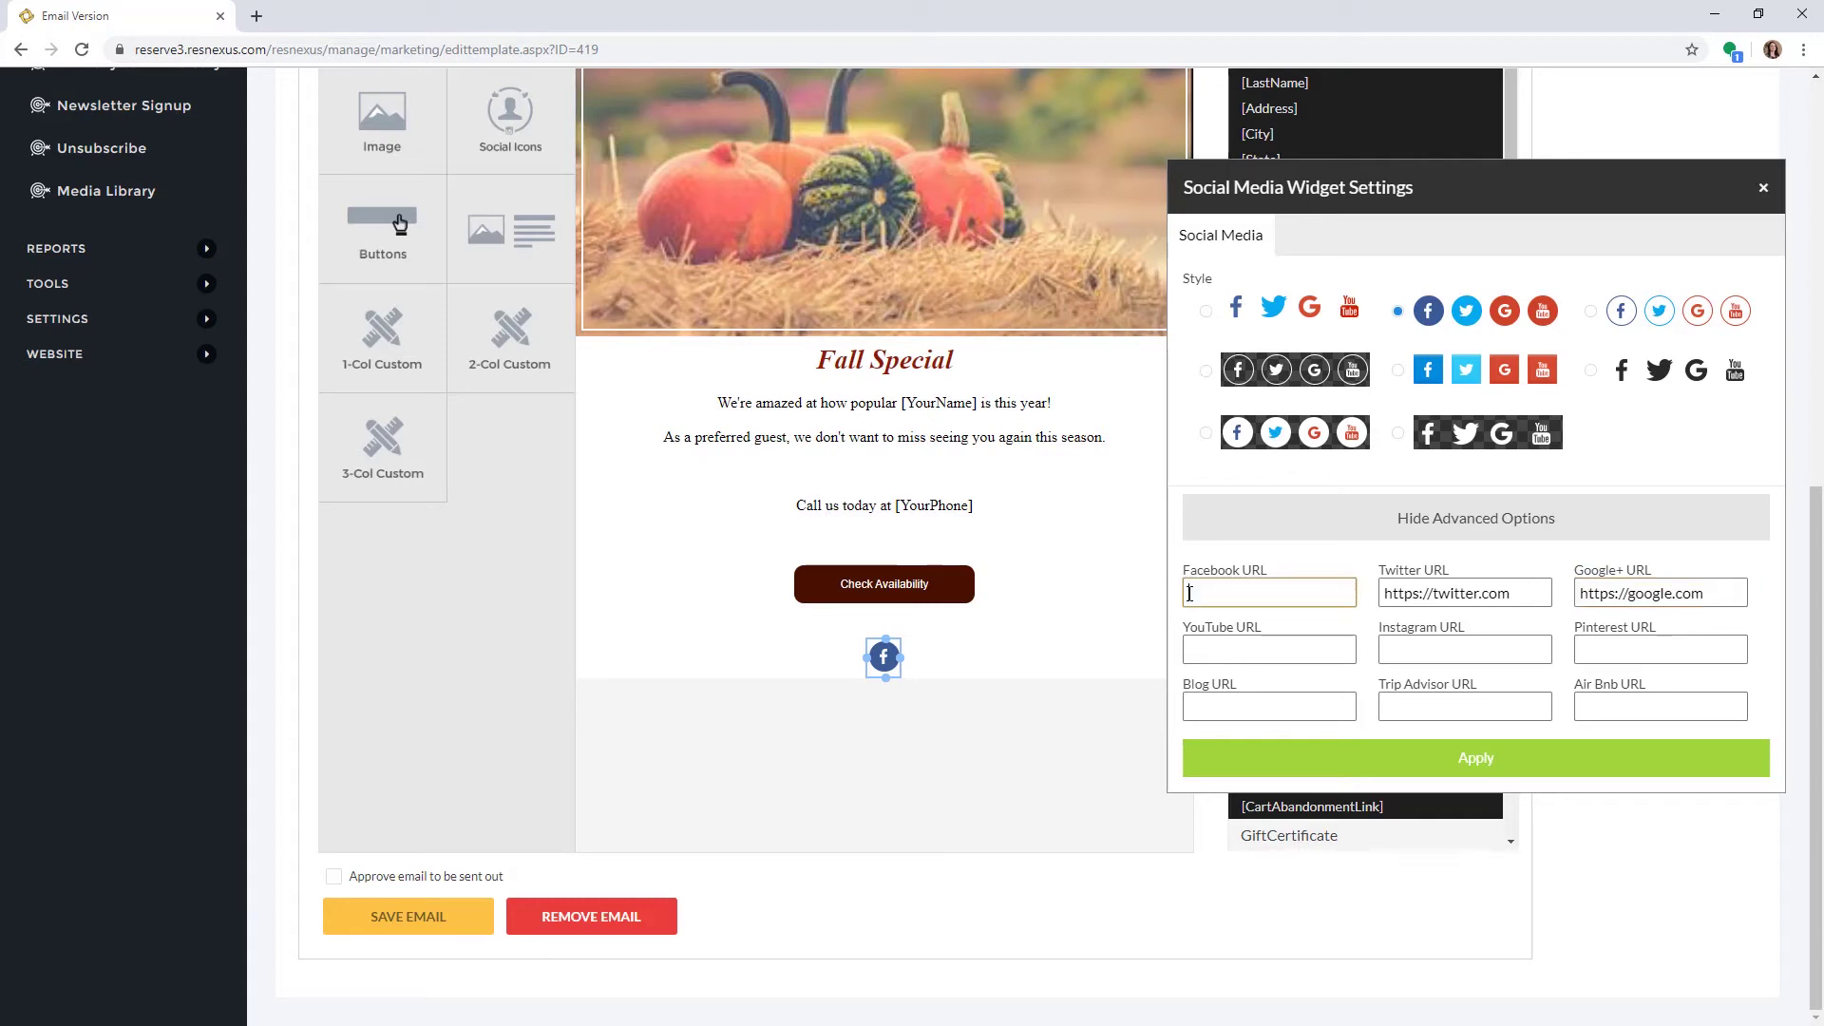
left_click(1294, 760)
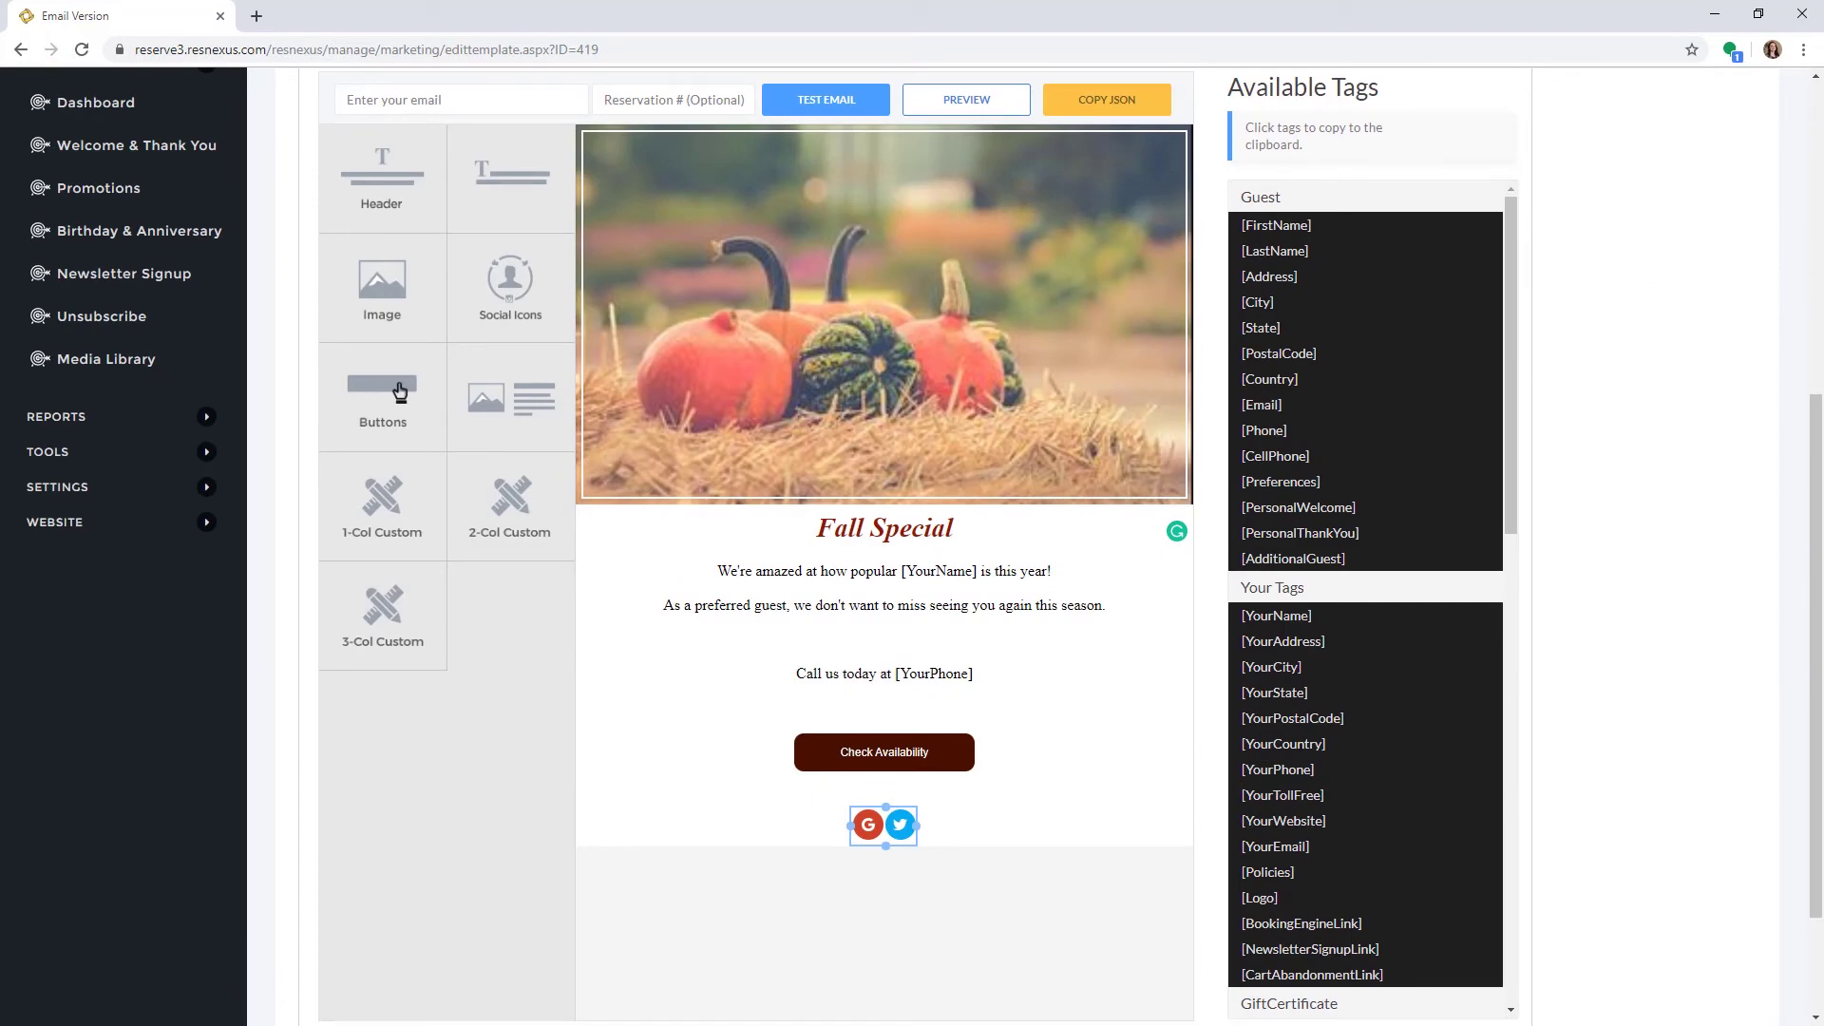
left_click_drag(510, 397, 714, 915)
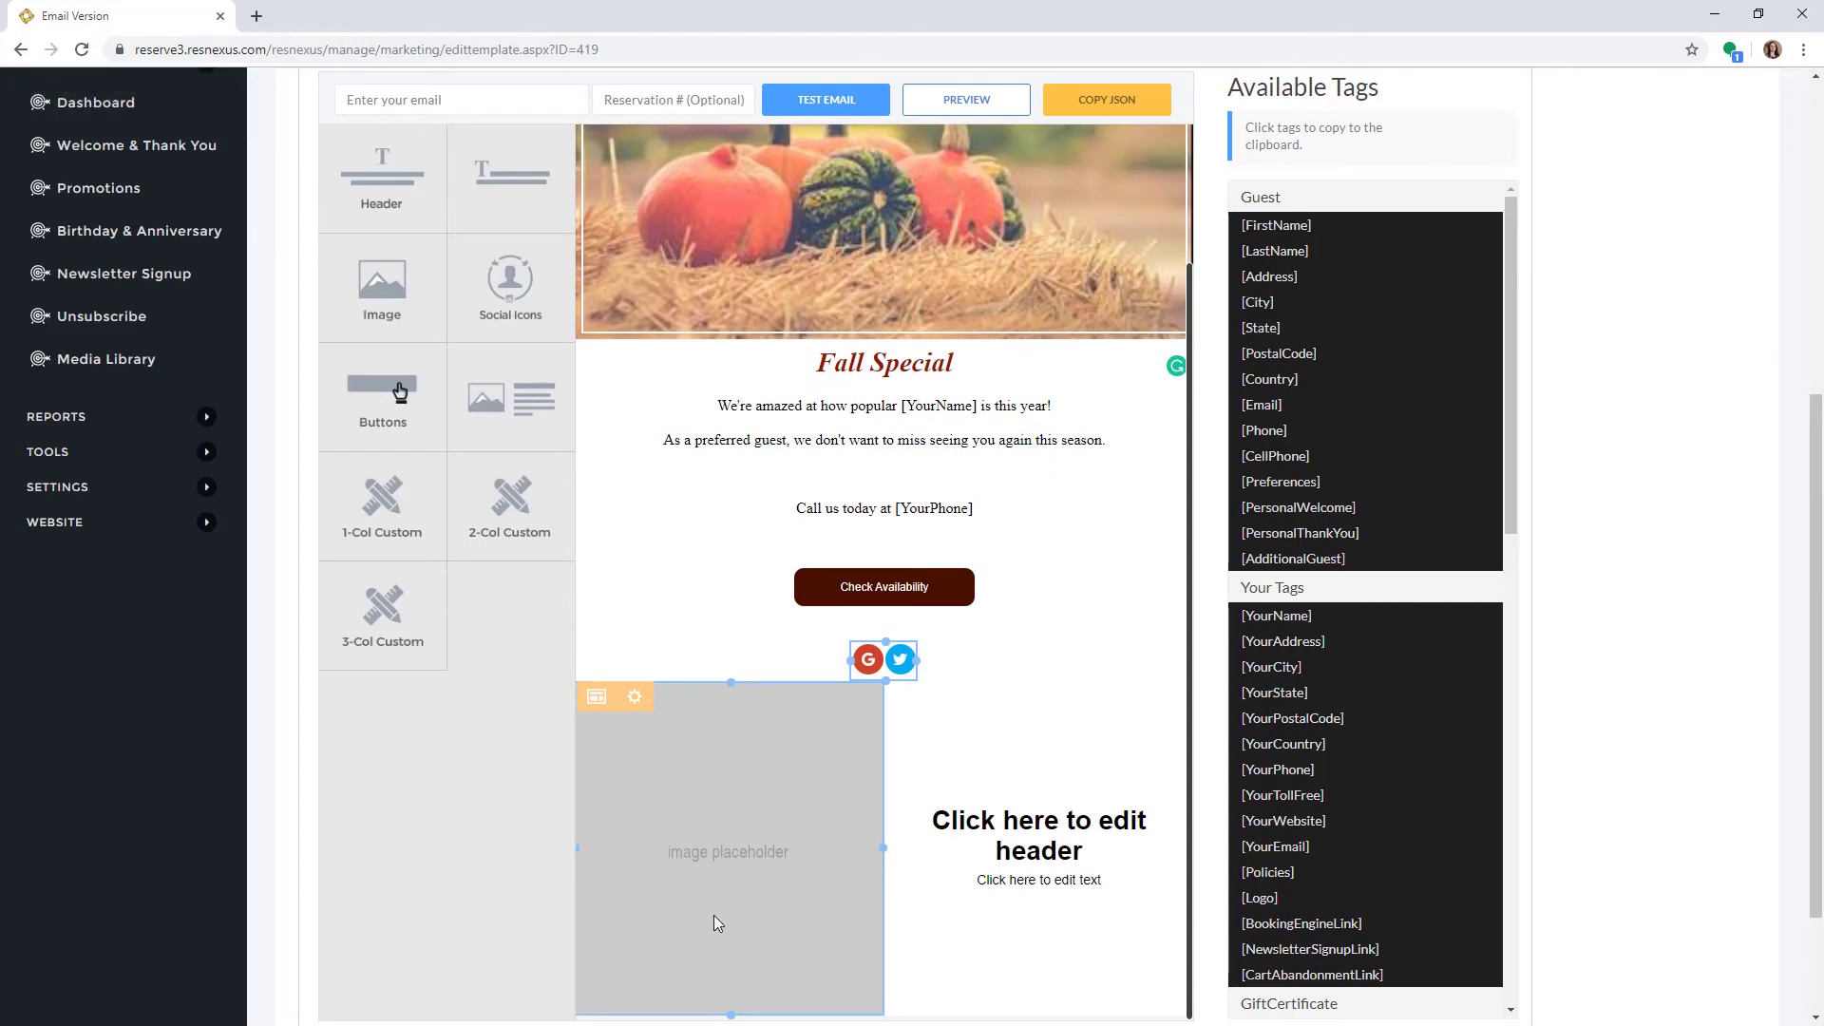
Swap the image-and-text row's columns in Layout Settings and duplicate the row.
left_click(597, 700)
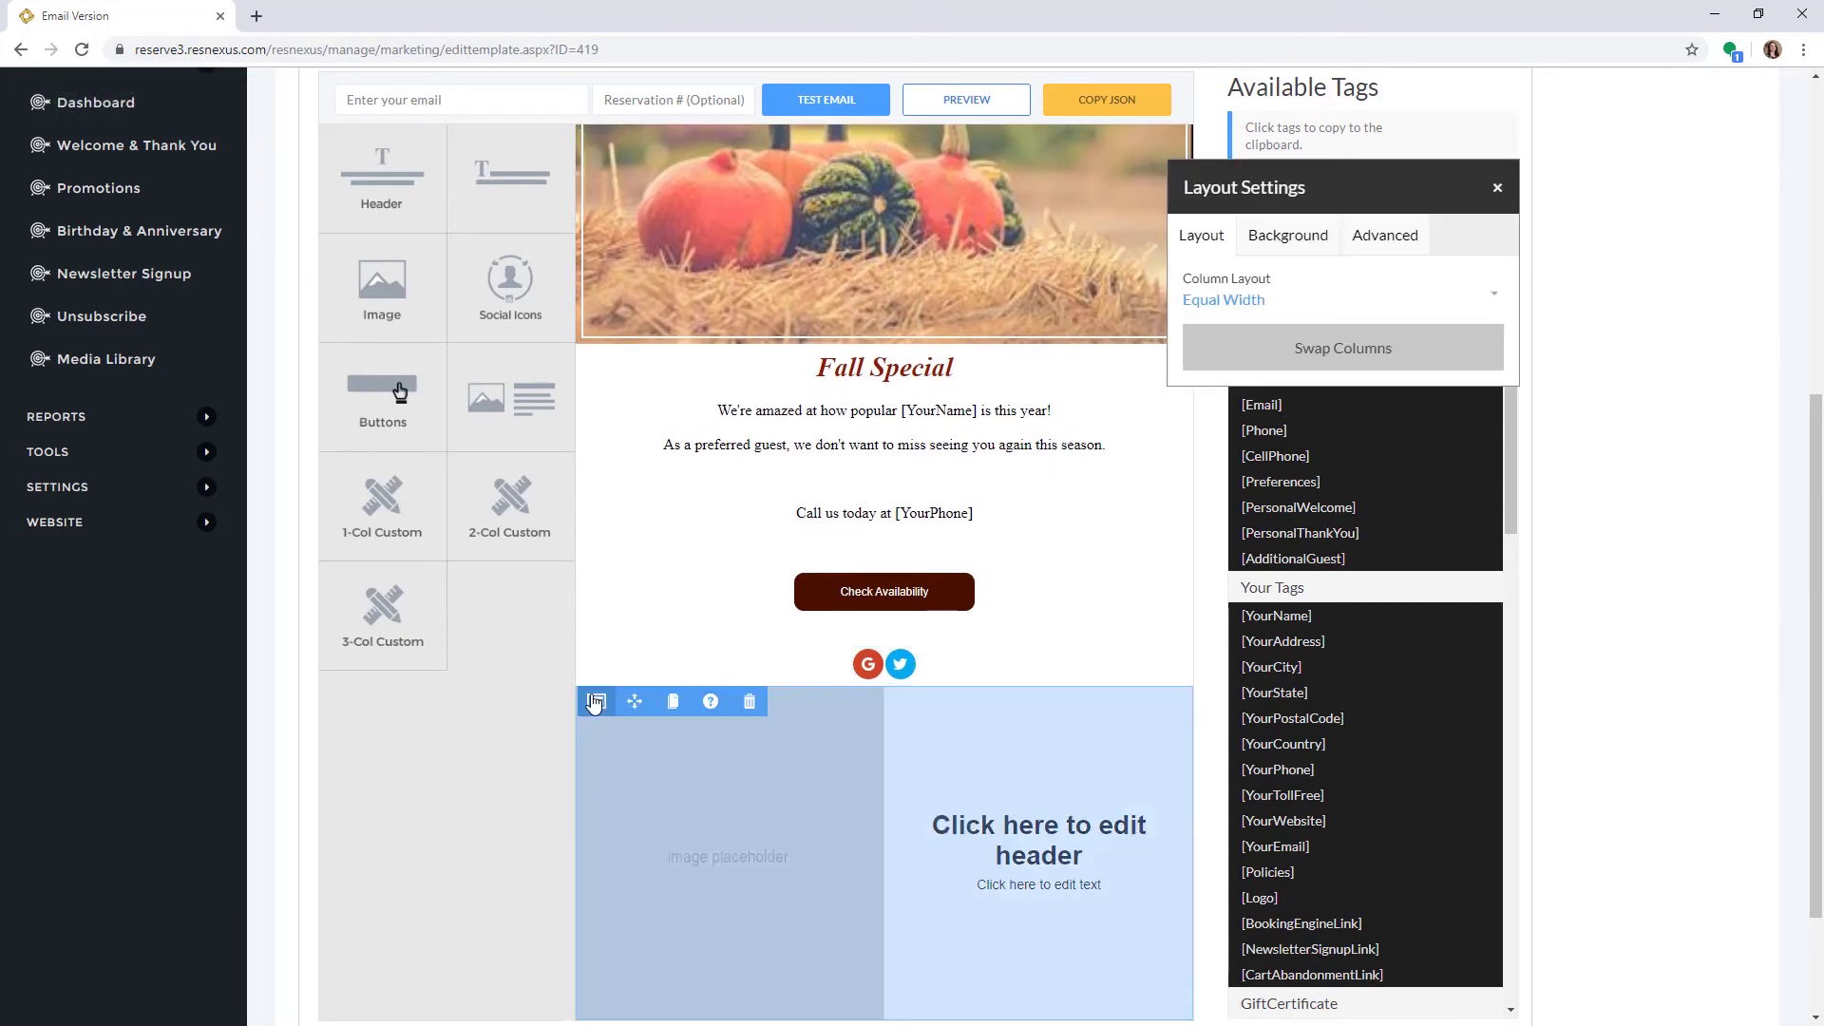
left_click(1357, 352)
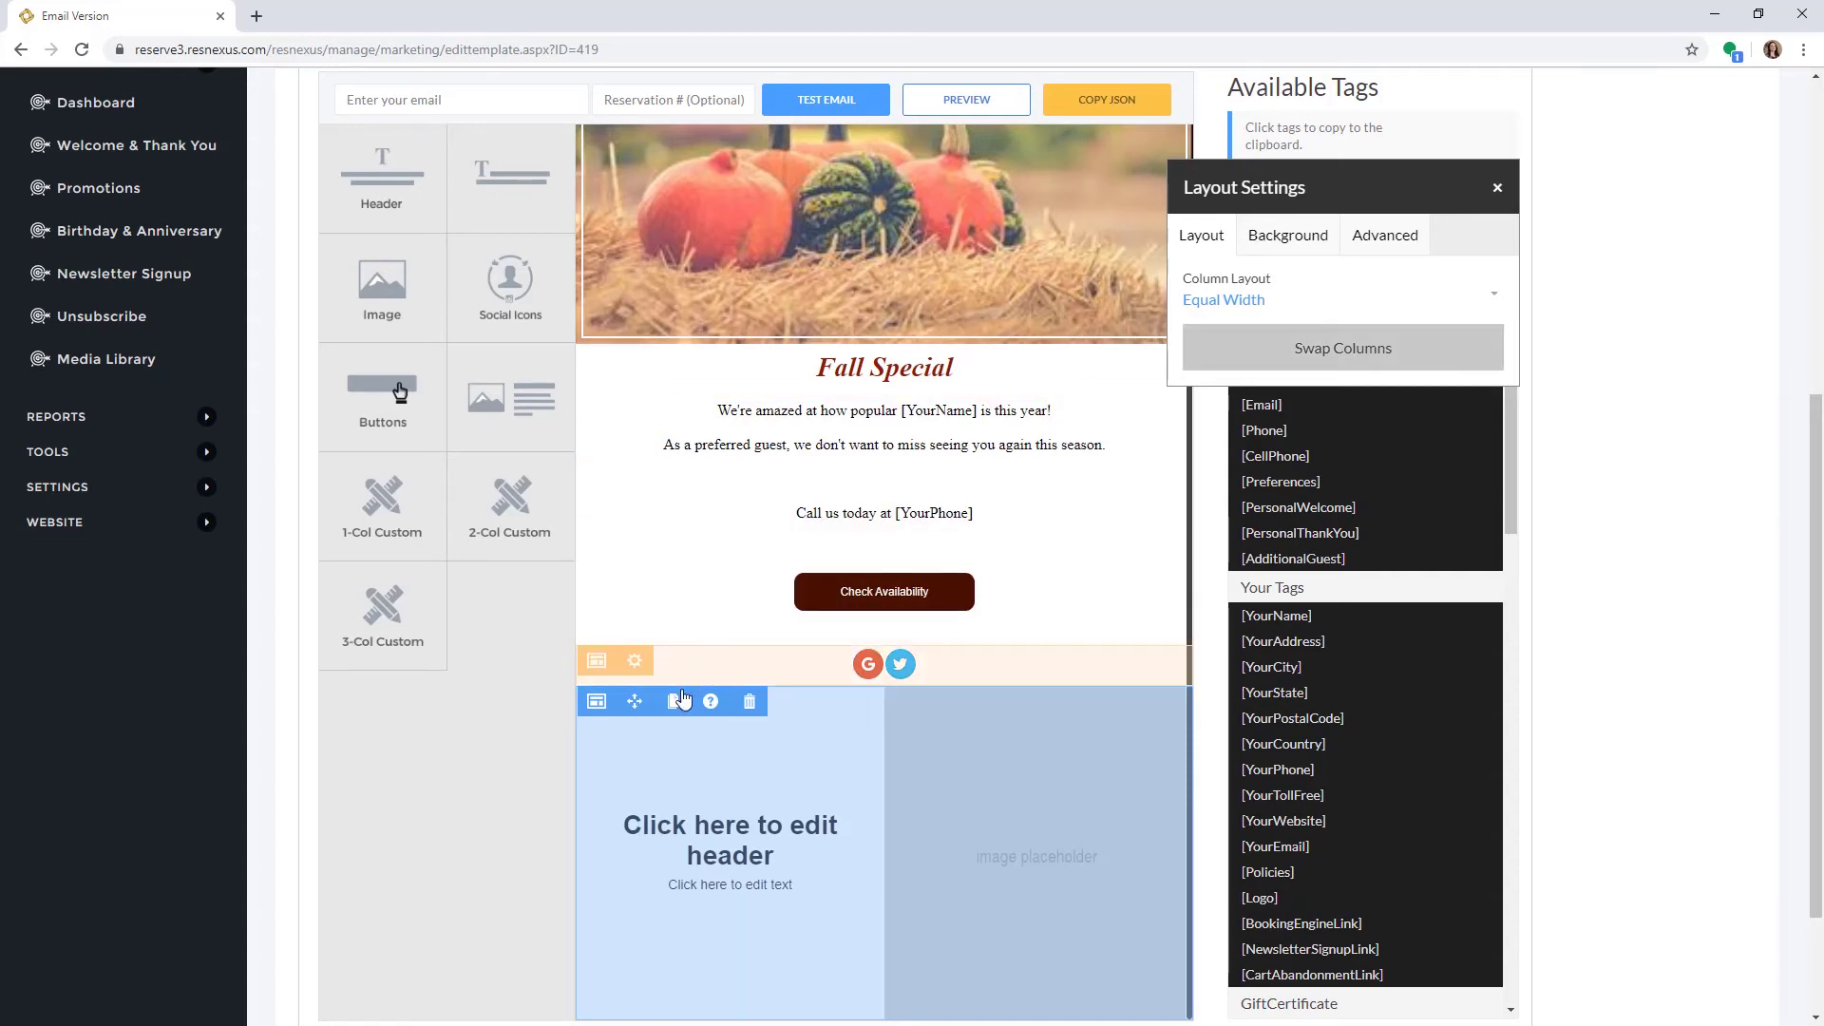
left_click(672, 708)
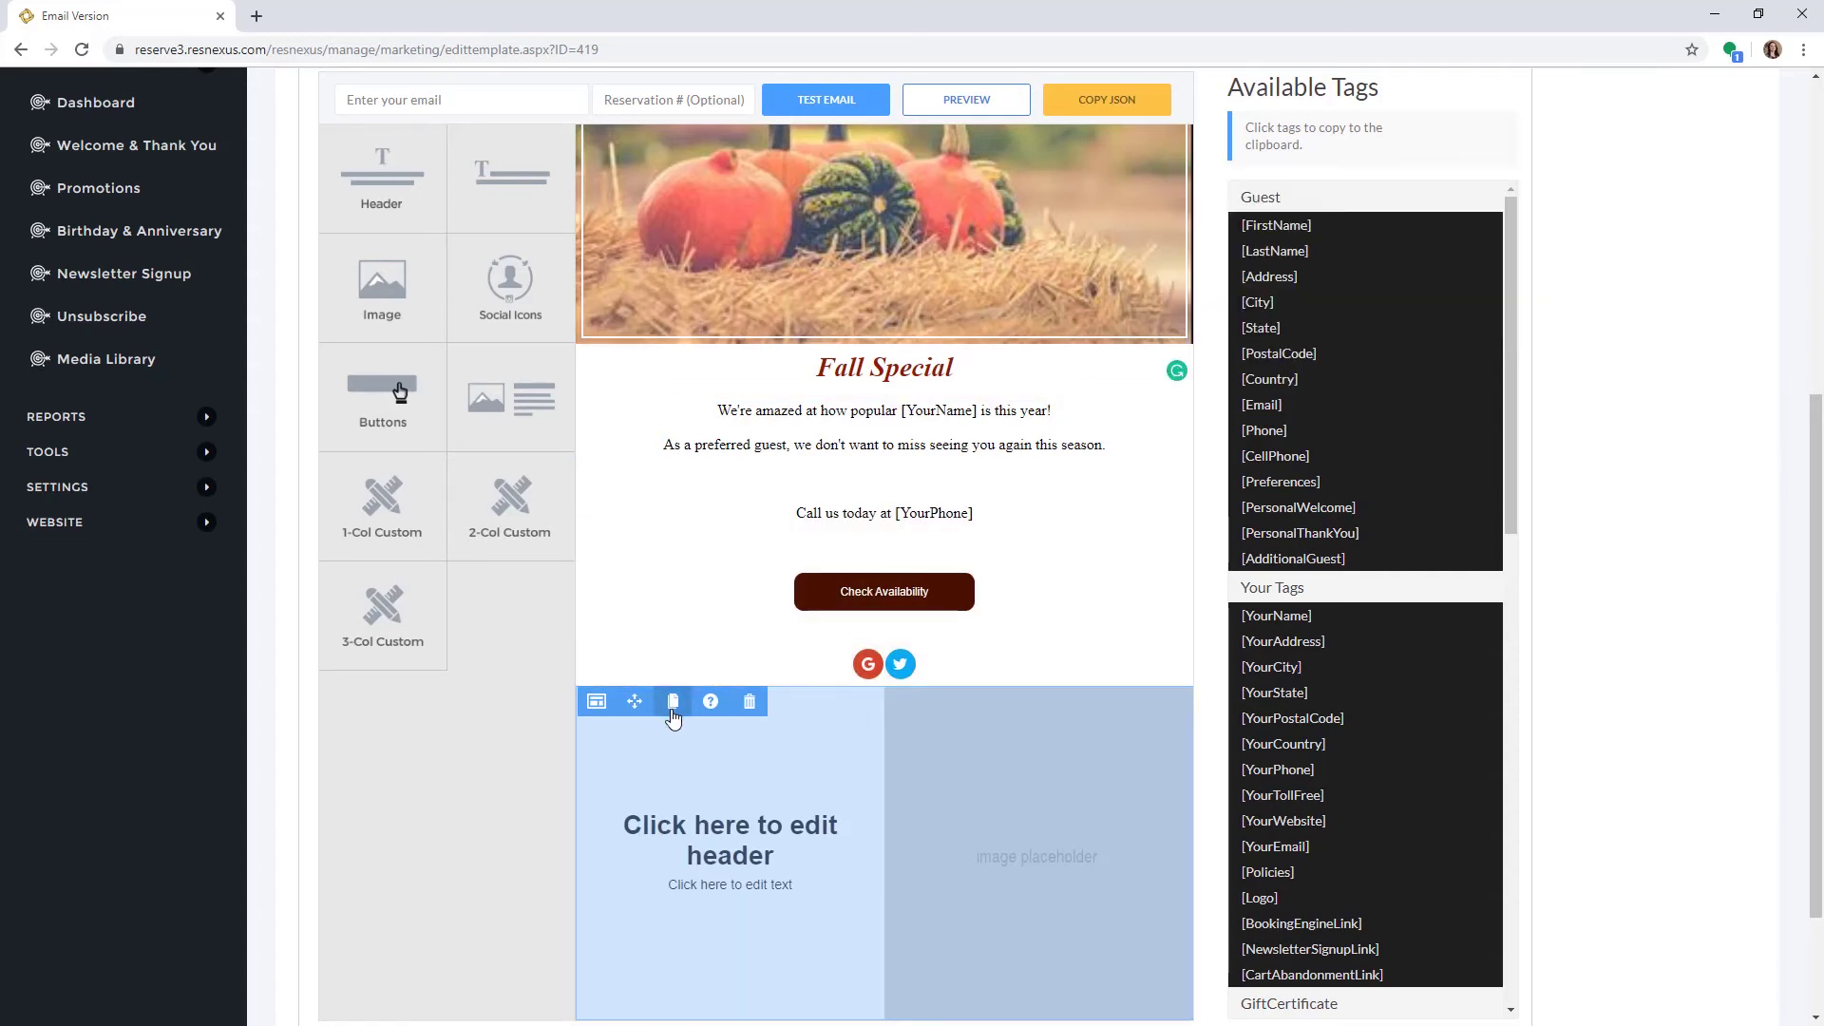
scroll(671, 710, "down", 3)
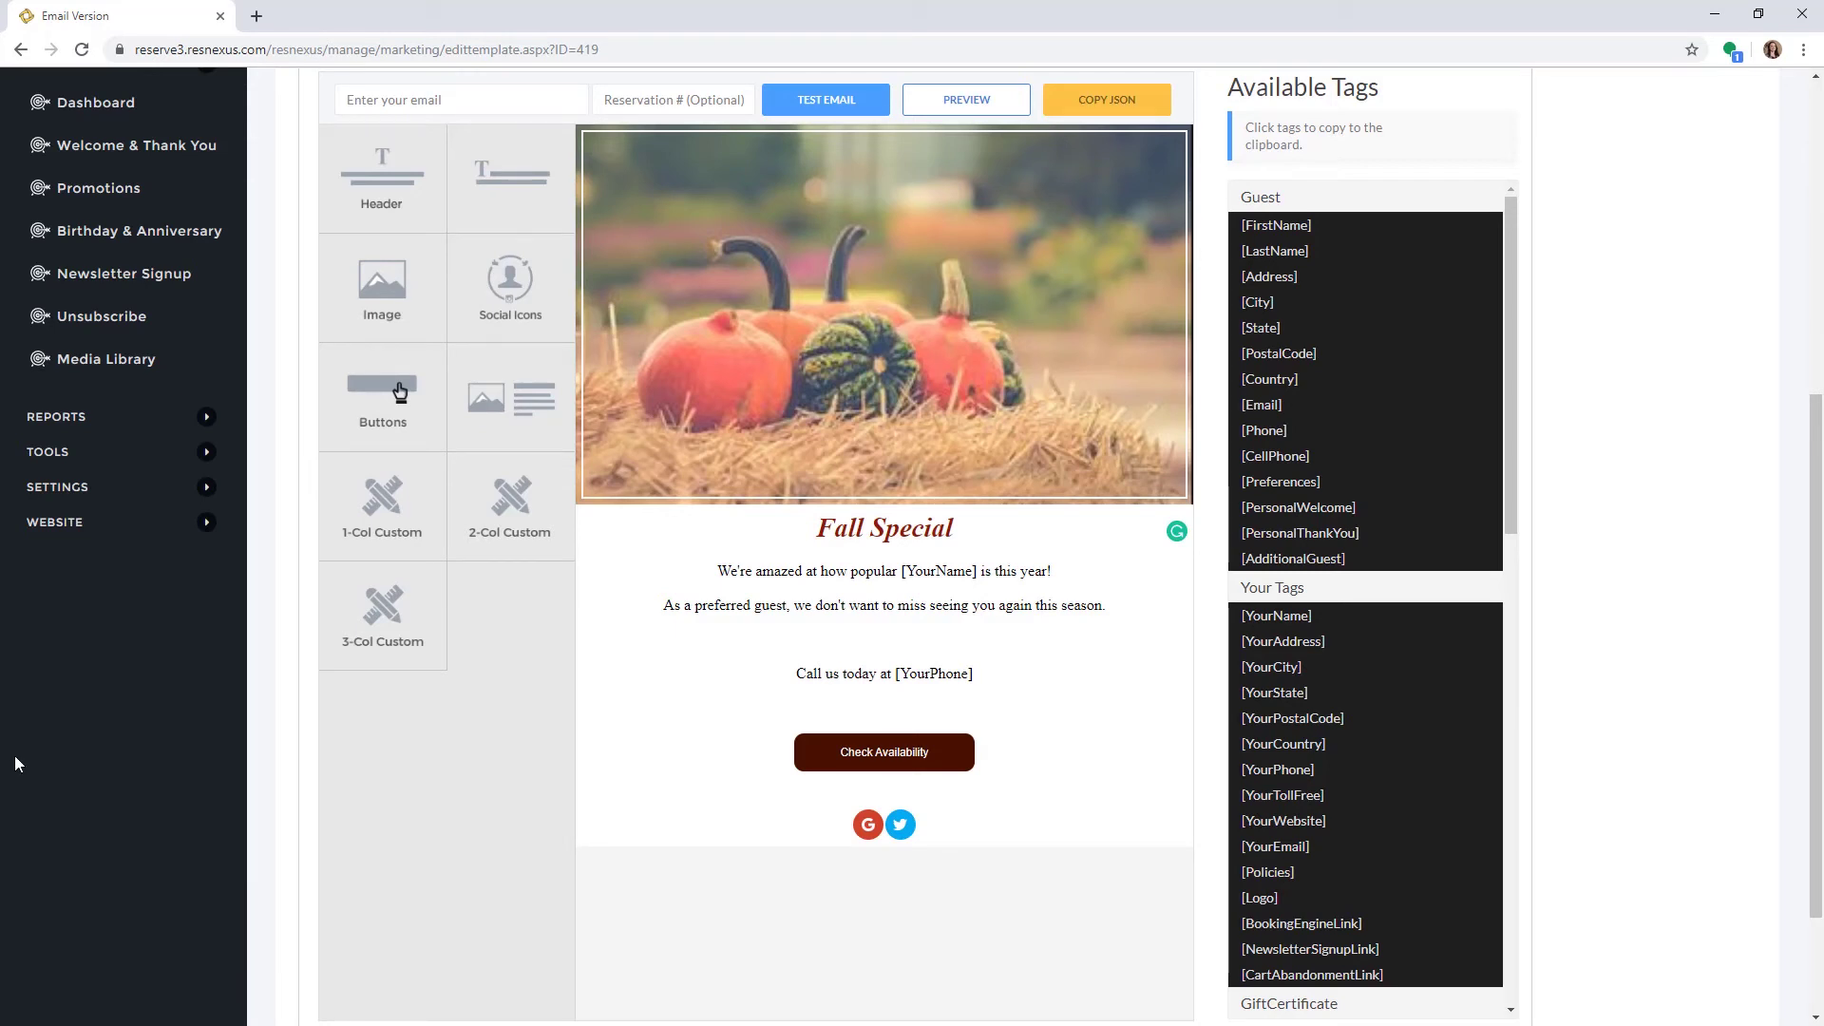
Preview the finished Fall Special email in a new tab, then close the preview.
scroll(365, 790, "down", 2)
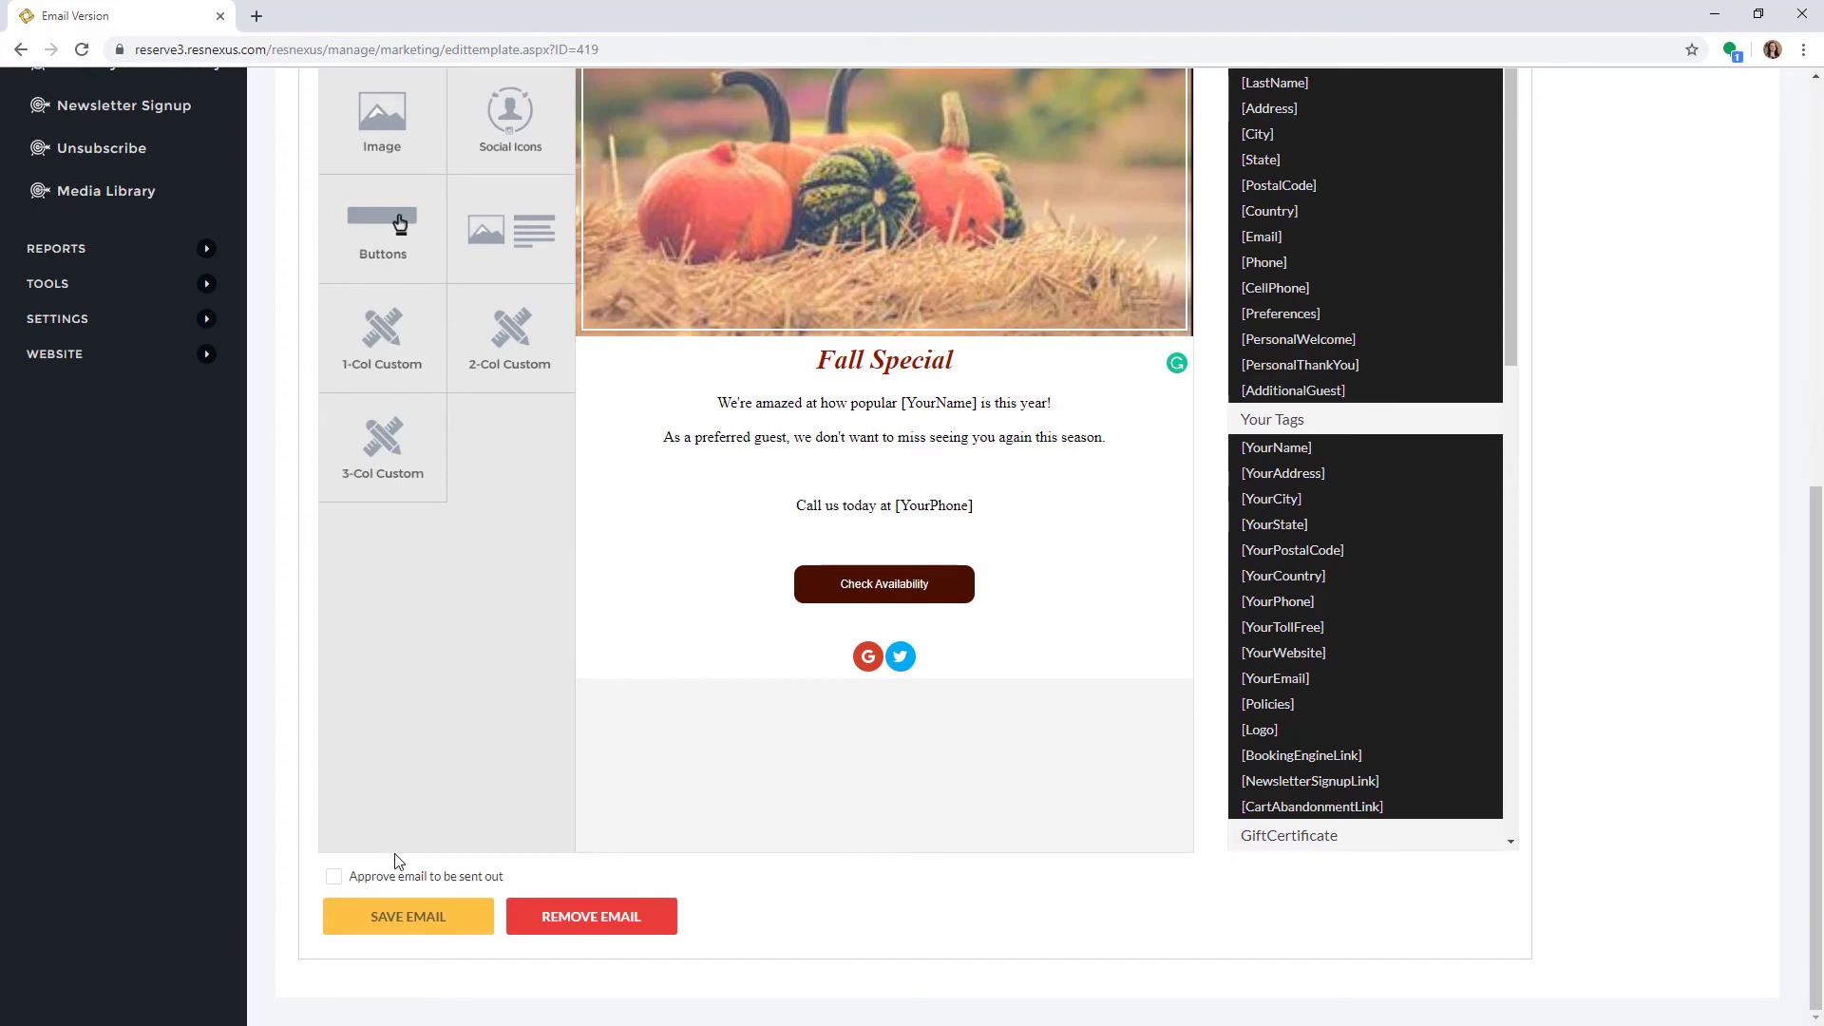
left_click(399, 918)
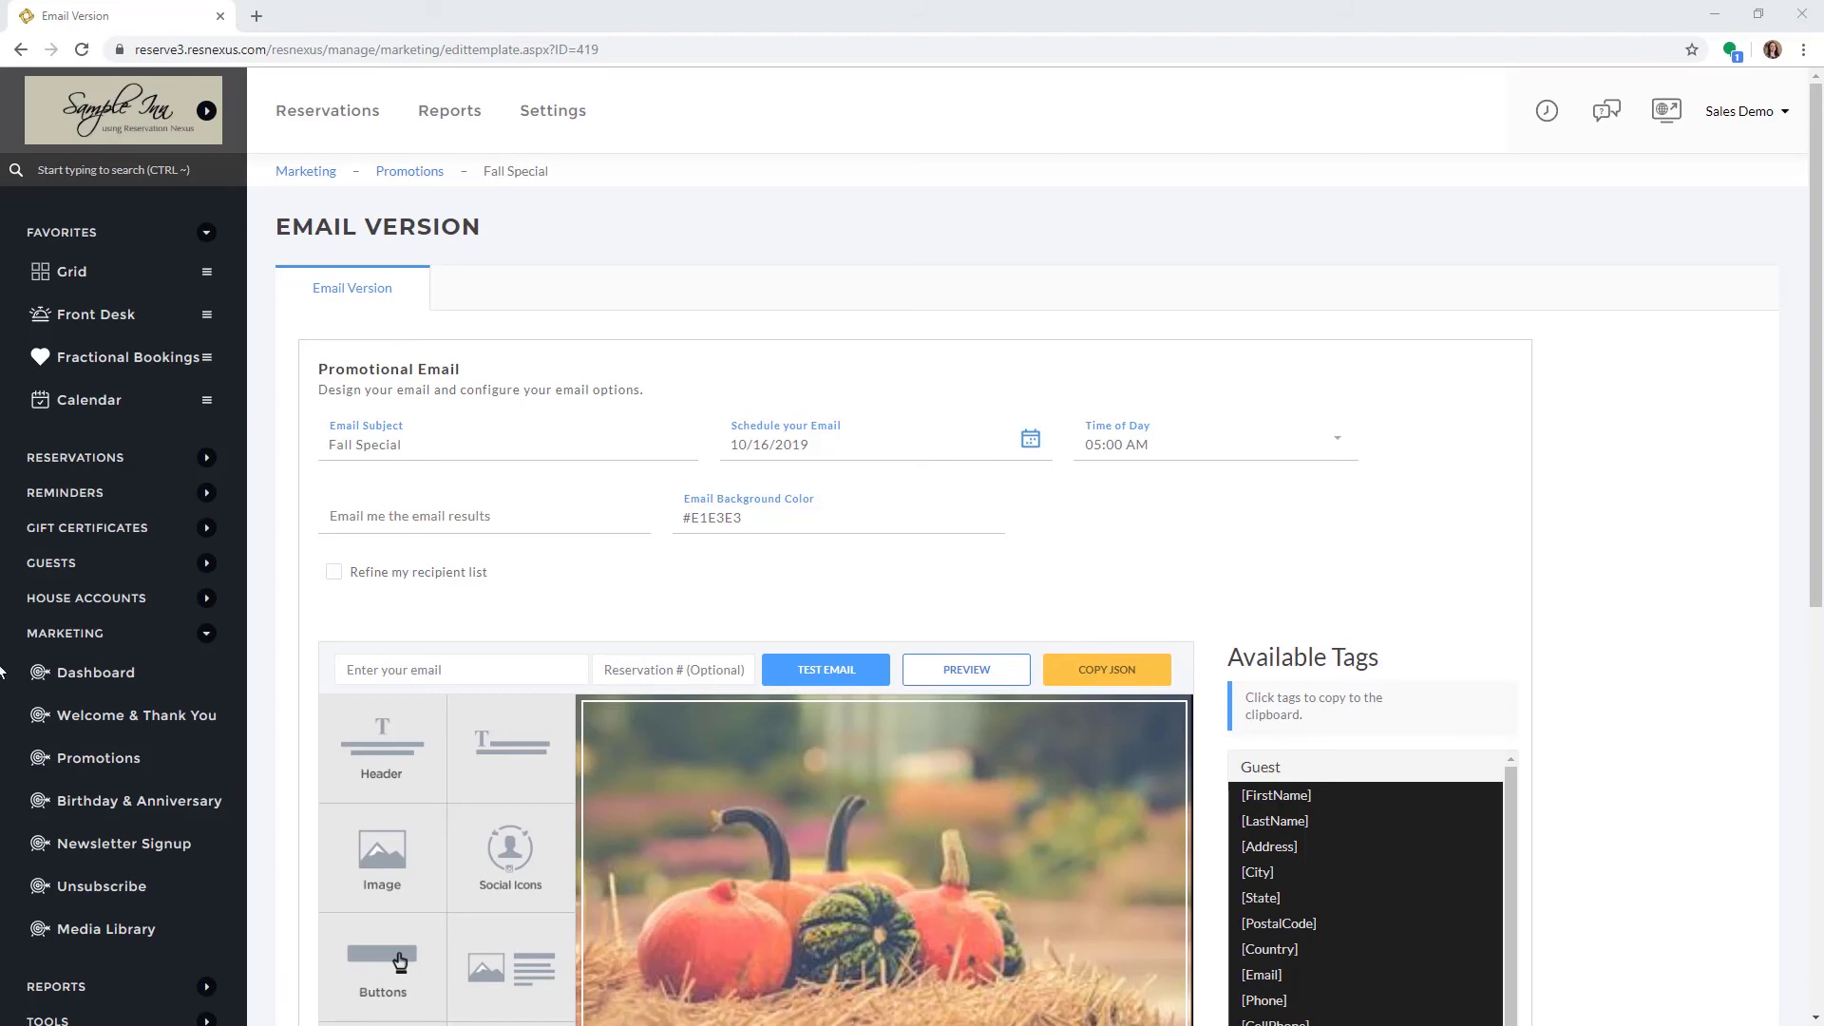
left_click(922, 680)
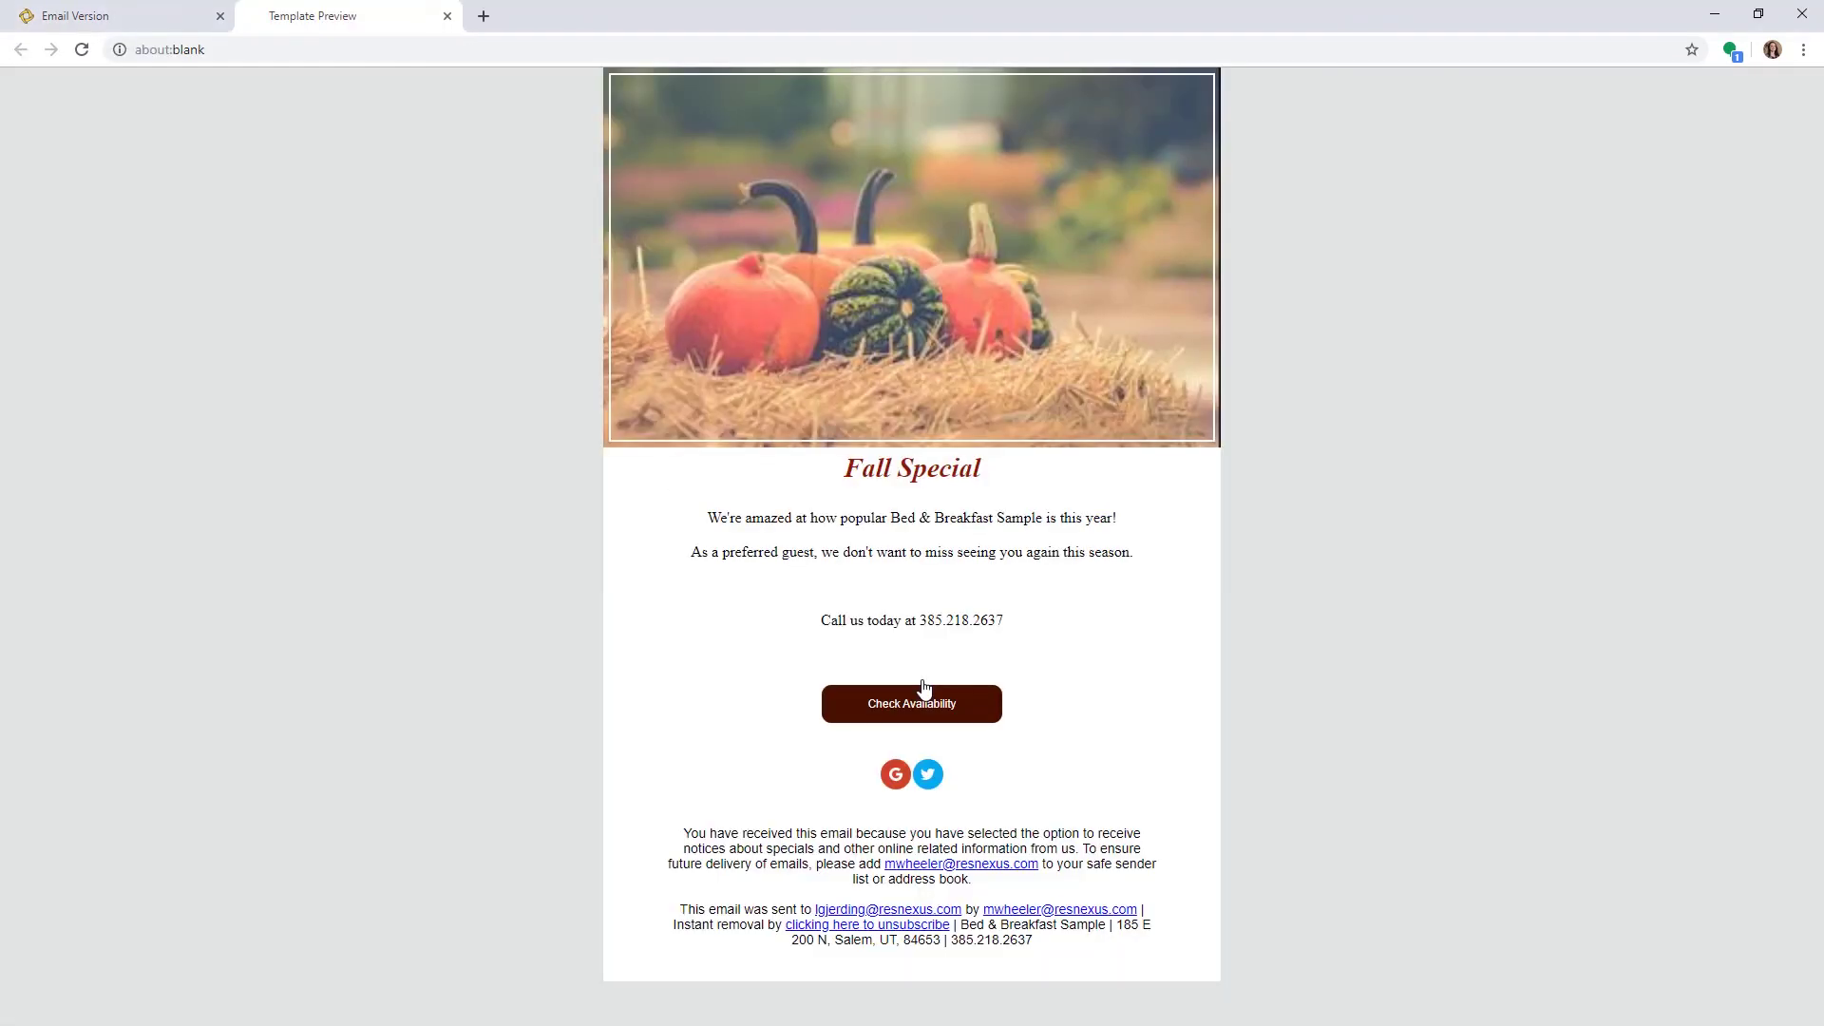
key("ctrl+w")
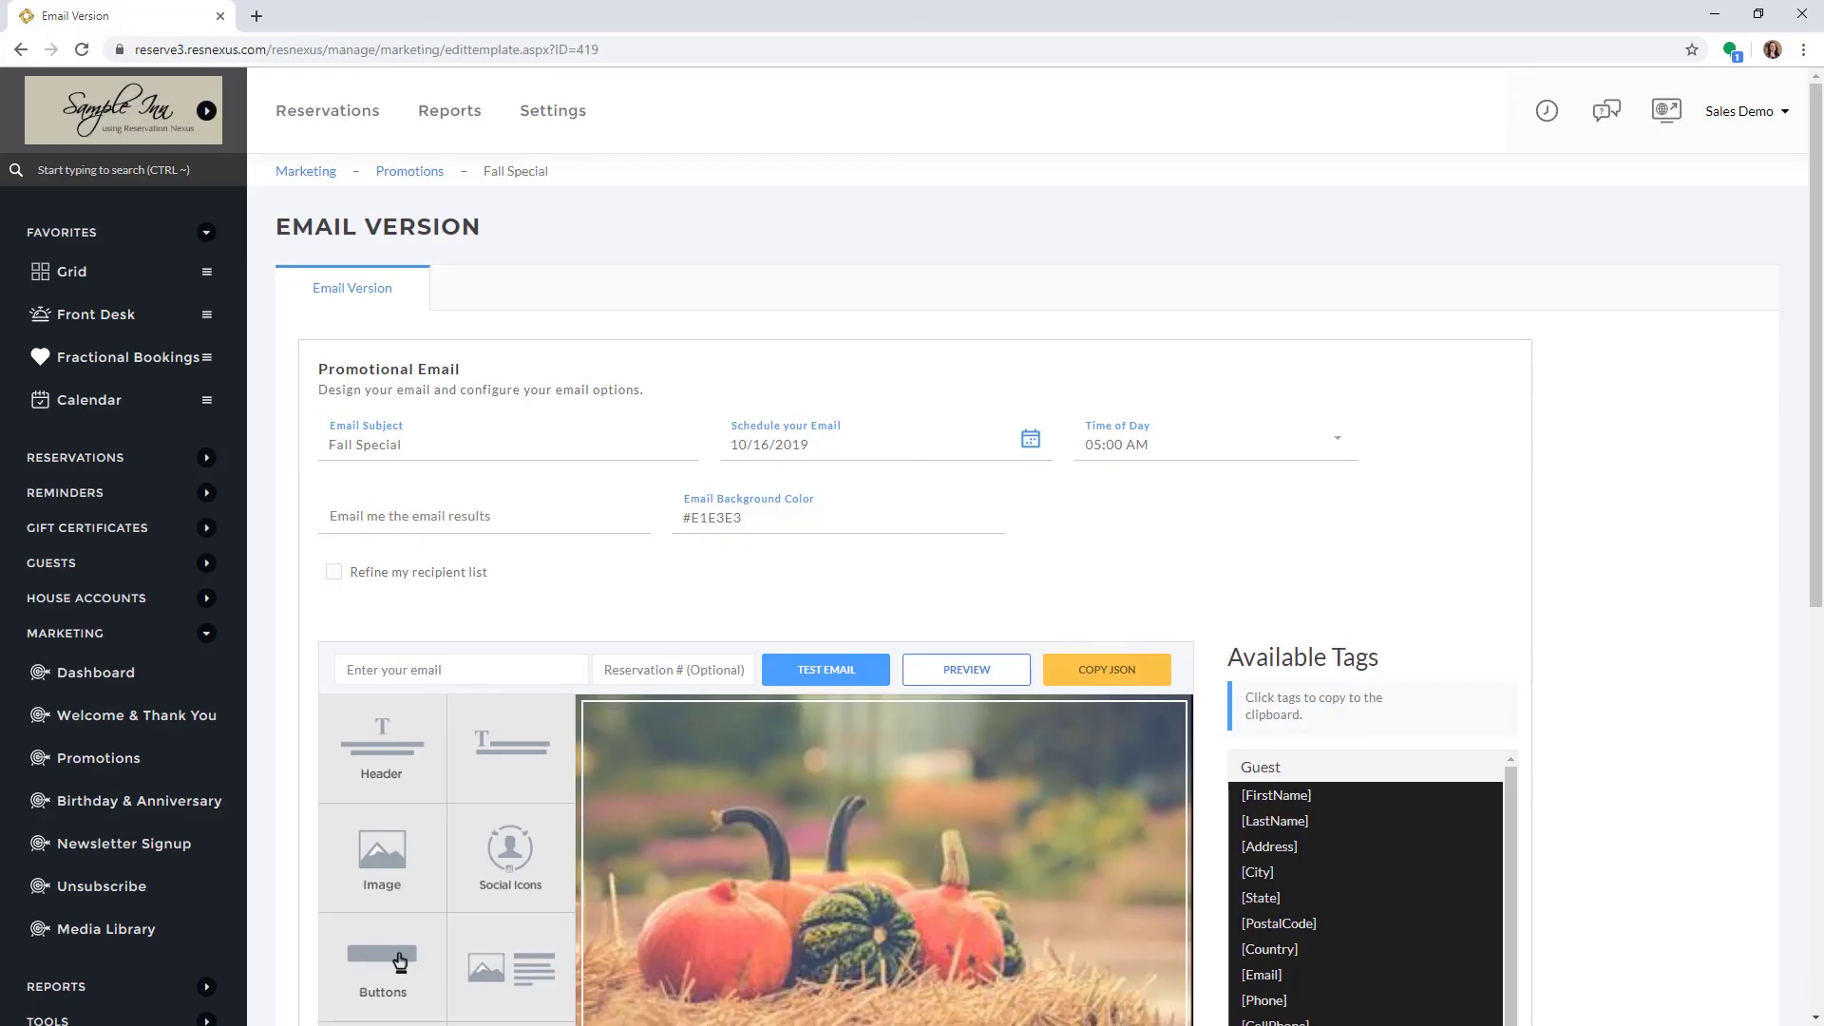
Mark the email as approved to be sent out and save it.
scroll(326, 722, "down", 8)
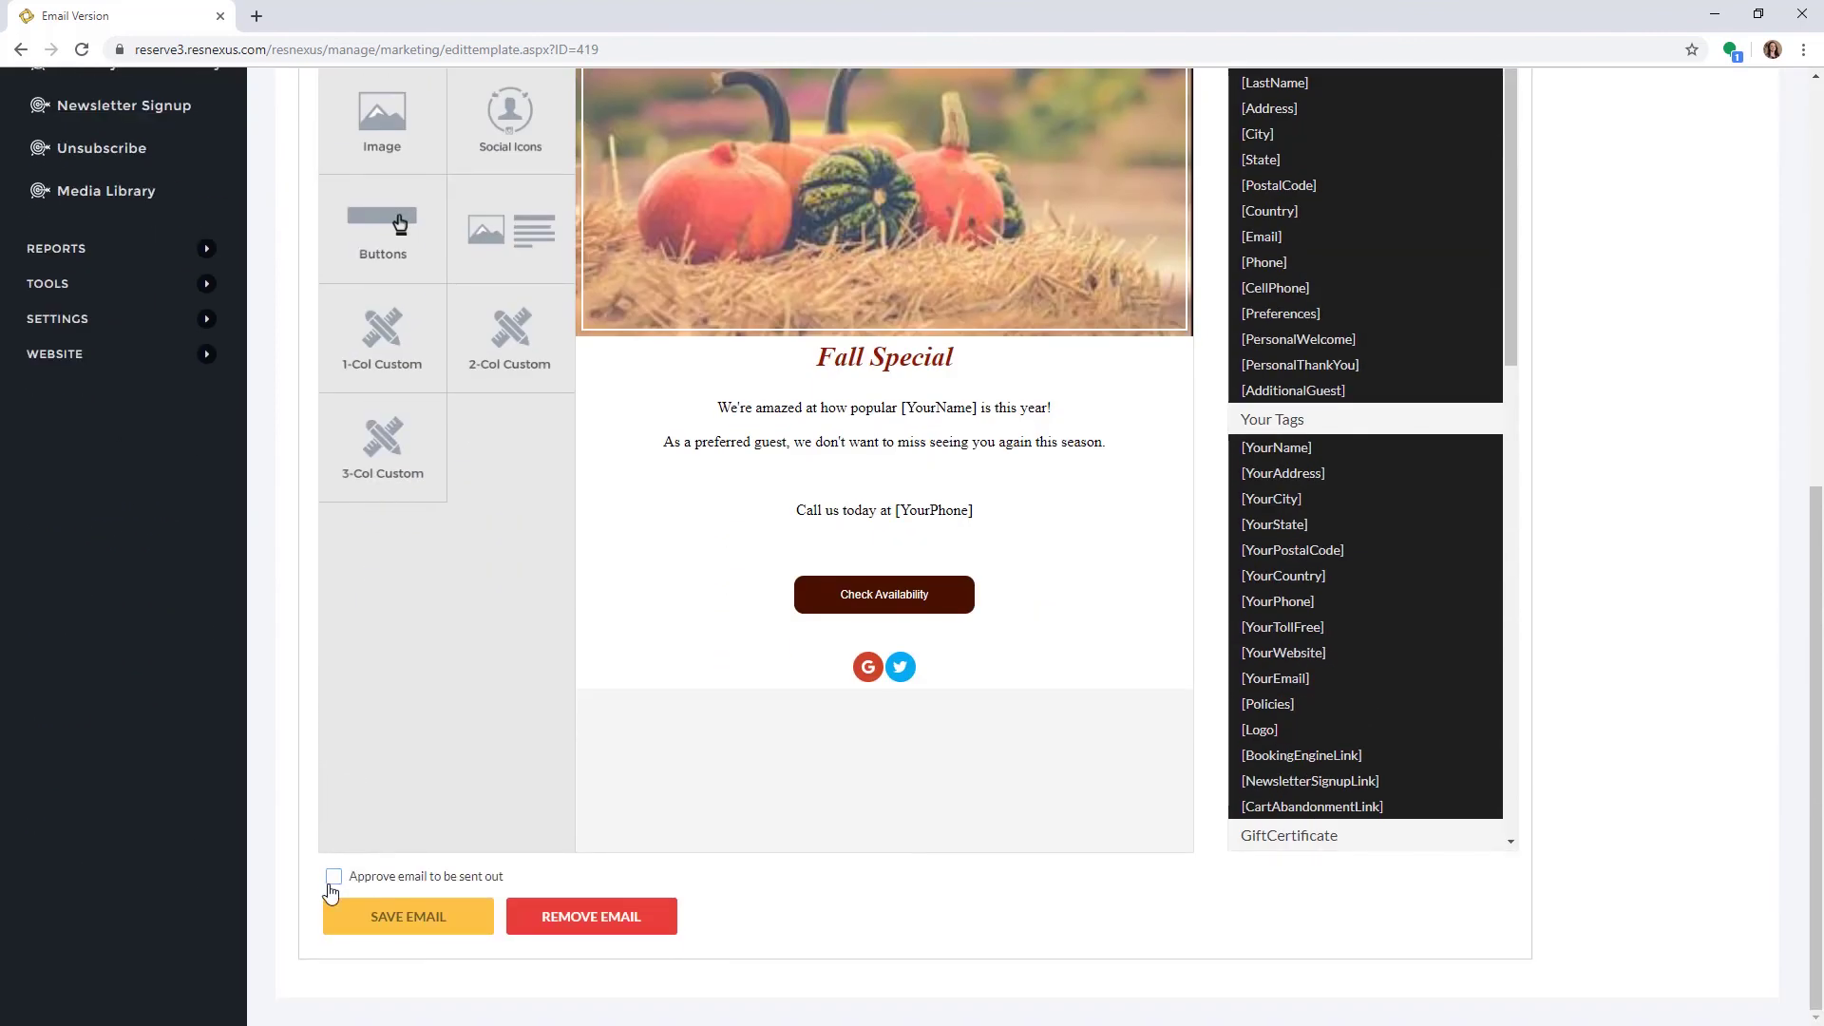
left_click(331, 893)
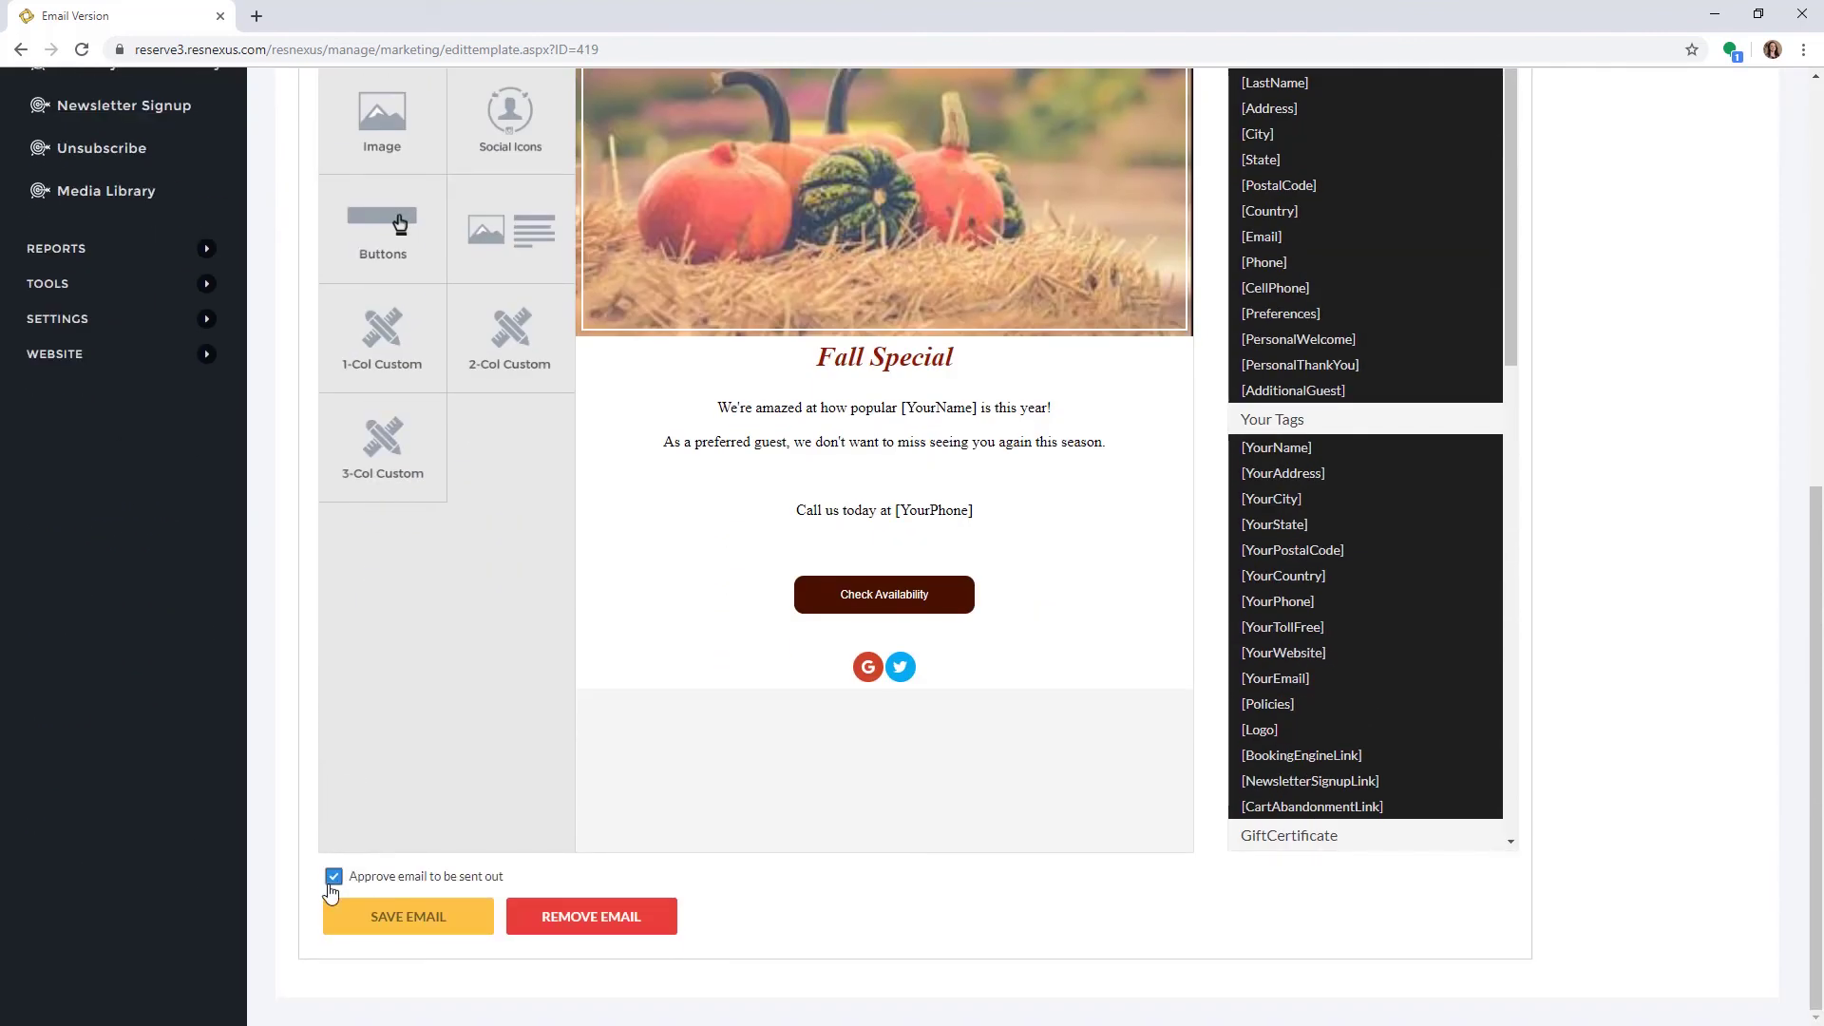
left_click(370, 918)
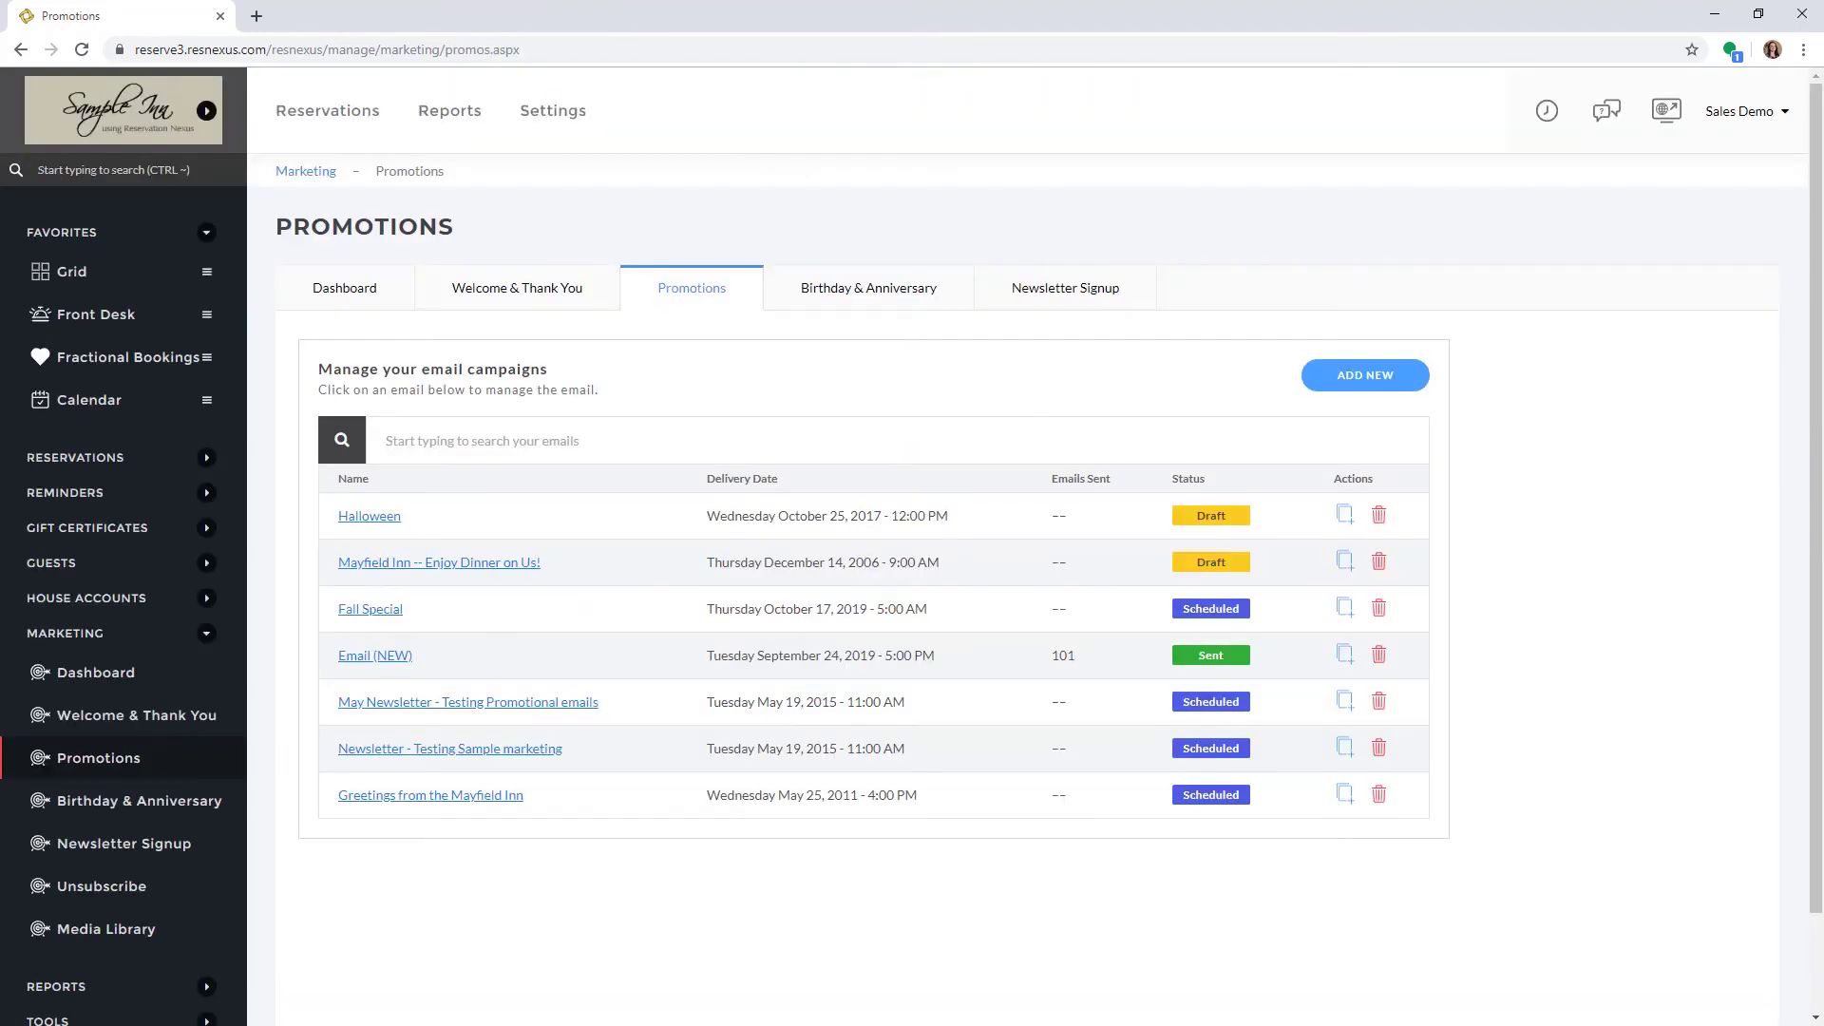